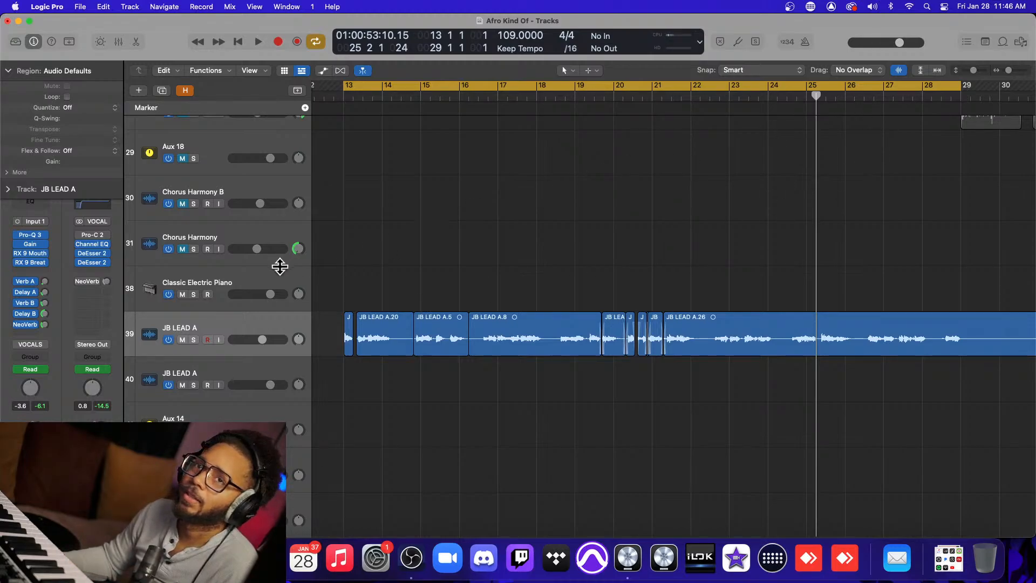
# Inspect the Neoverb plug-in on the aux channel fed by the JB LEAD A track's NeoVerb send.
pyautogui.click(238, 319)
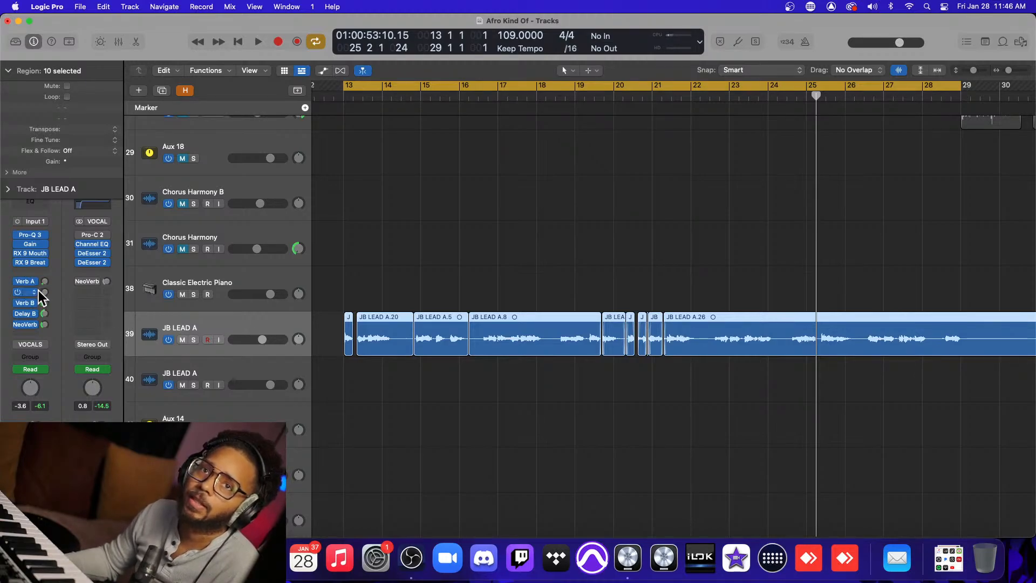
pyautogui.click(46, 324)
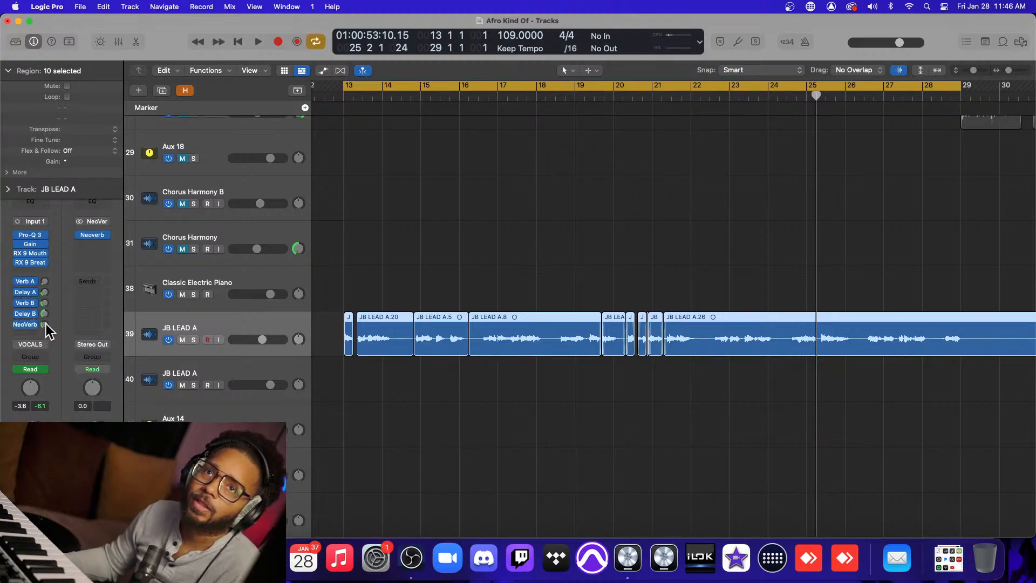
pyautogui.click(99, 236)
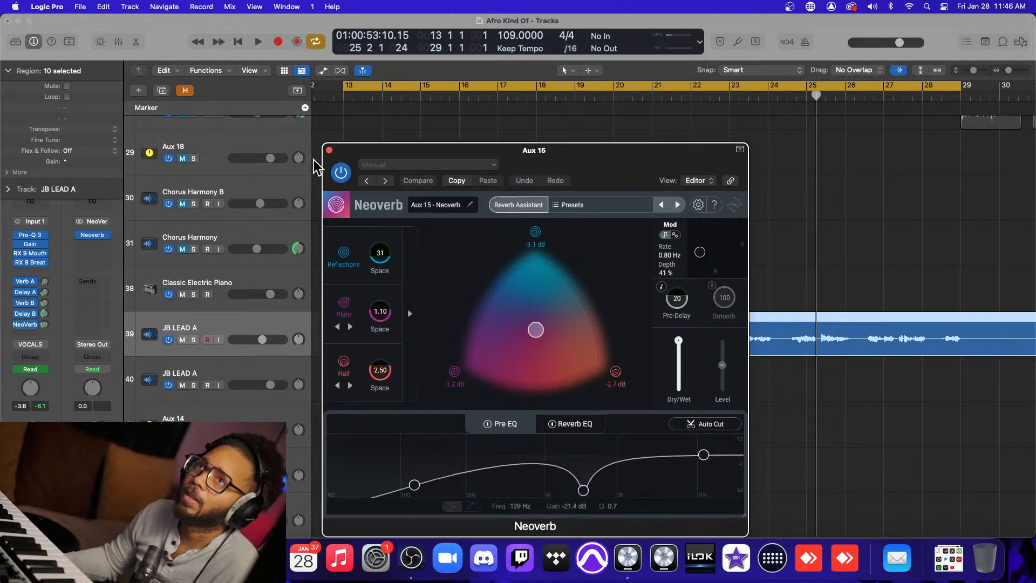
pyautogui.click(329, 150)
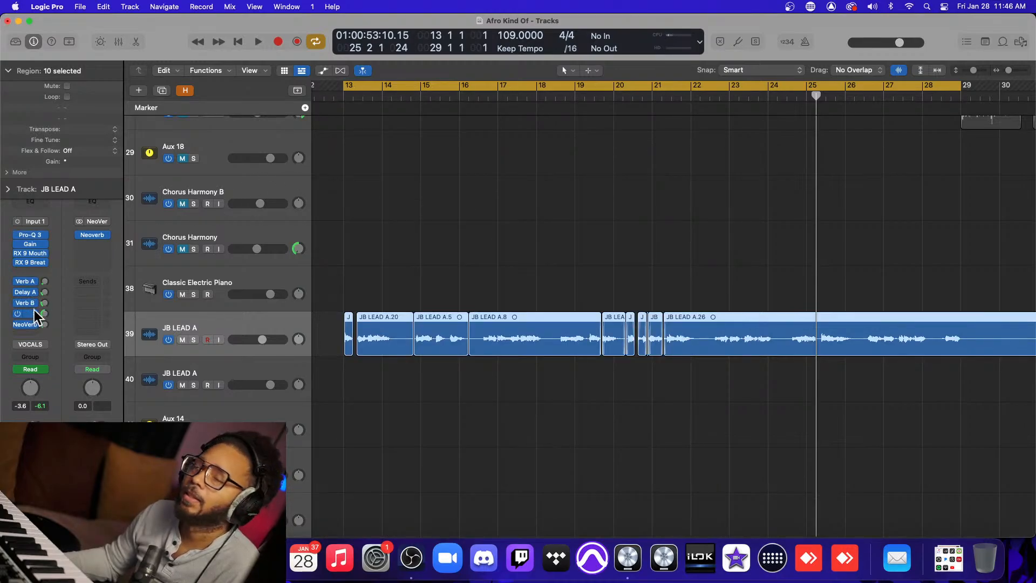
pyautogui.click(528, 289)
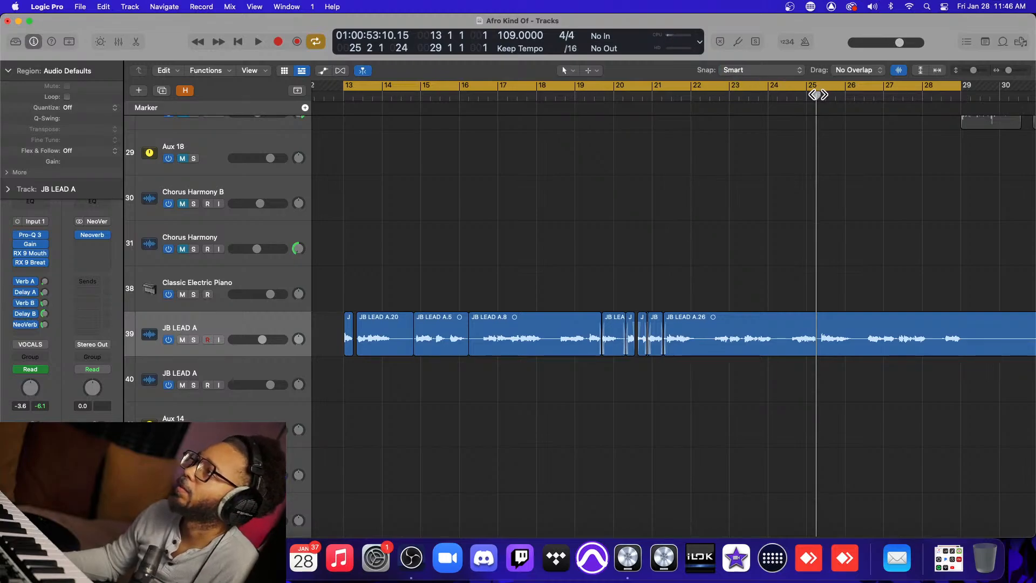
# Play the JB LEAD A vocal with its five reverb and delay sends on and bypassed to compare, leaving them enabled.
pyautogui.press('space')
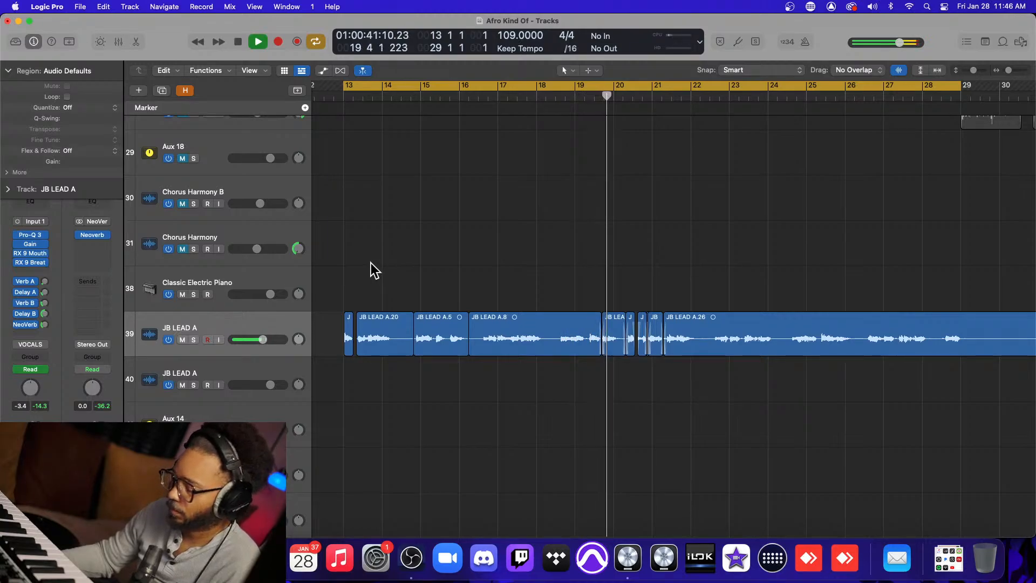
pyautogui.press('space')
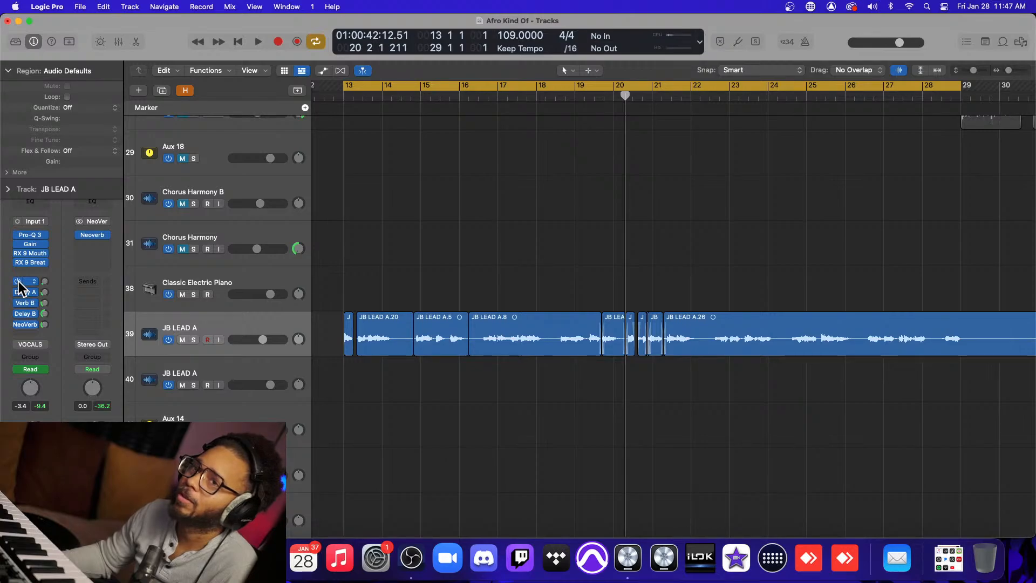
pyautogui.press('space')
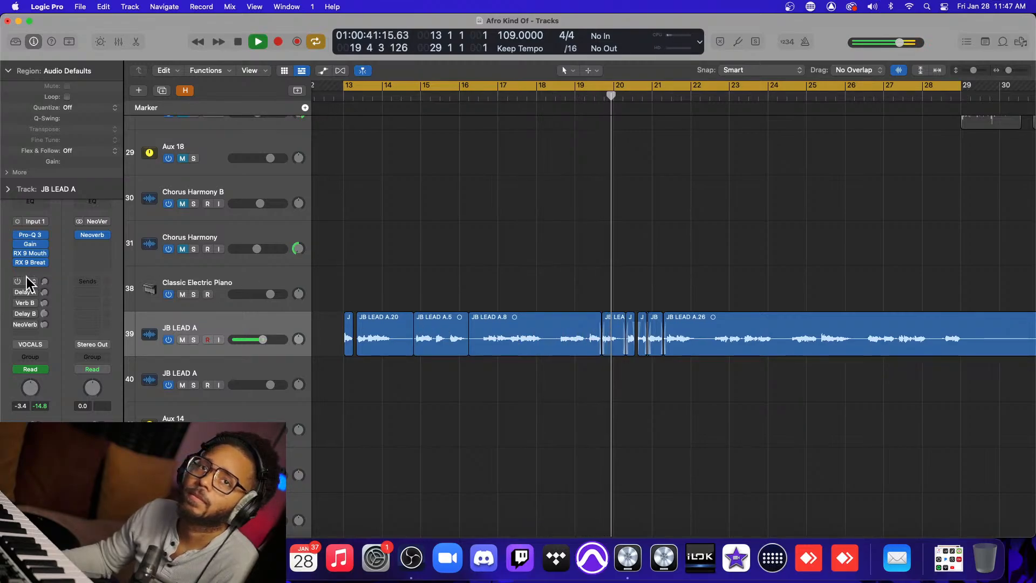
pyautogui.press('space')
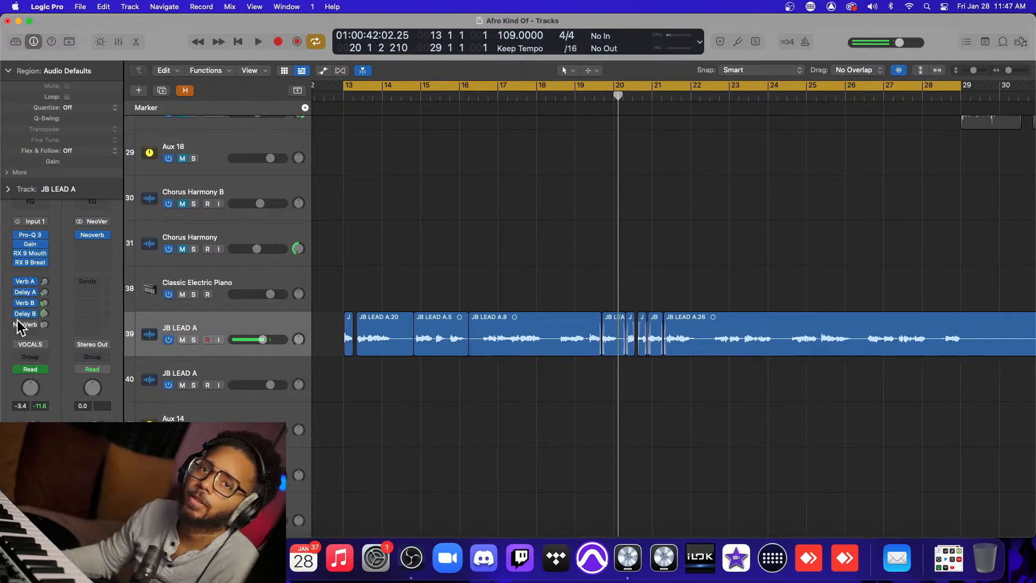
pyautogui.press('space')
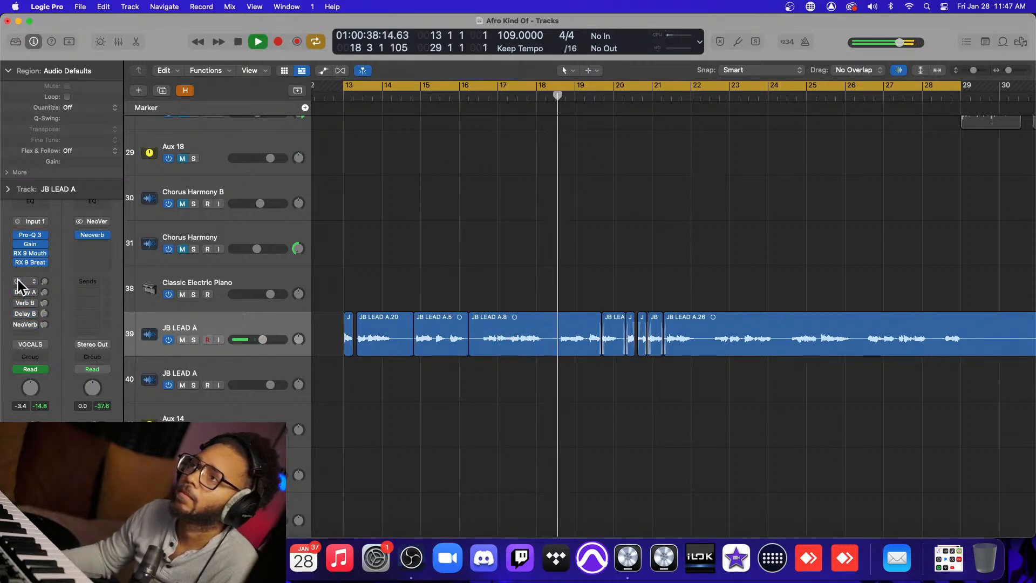
pyautogui.moveTo(18, 281); pyautogui.dragTo(18, 335)
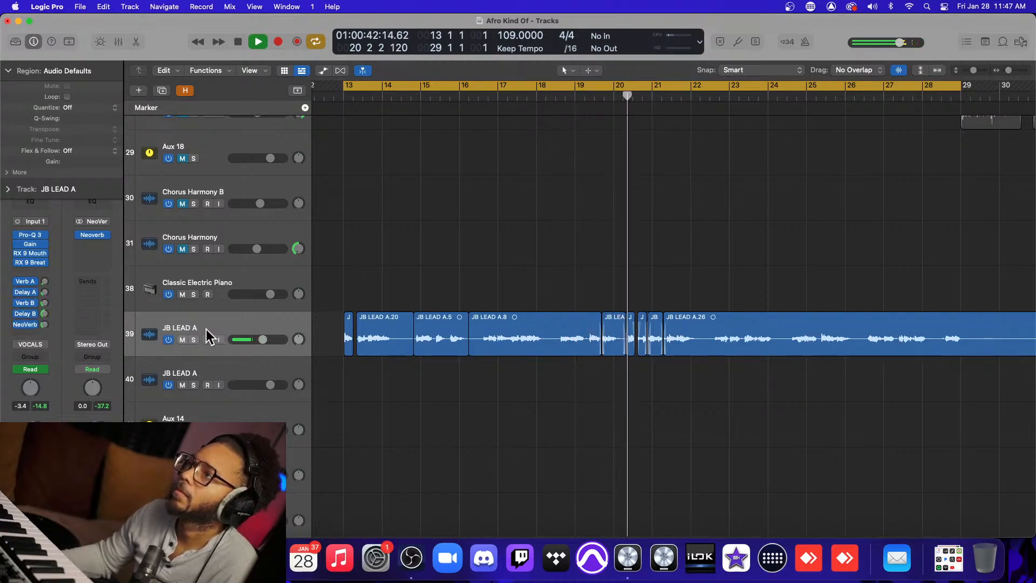
pyautogui.press('space')
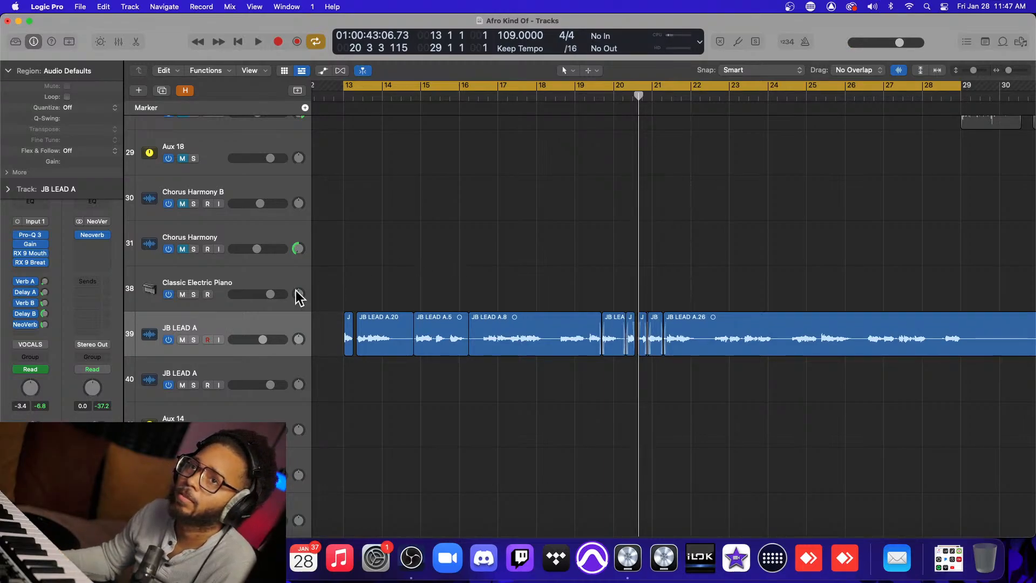
# Go through the Verb A, Delay A and Verb B aux channels and inspect the last Pro-Q 3 on Verb B.
pyautogui.click(44, 280)
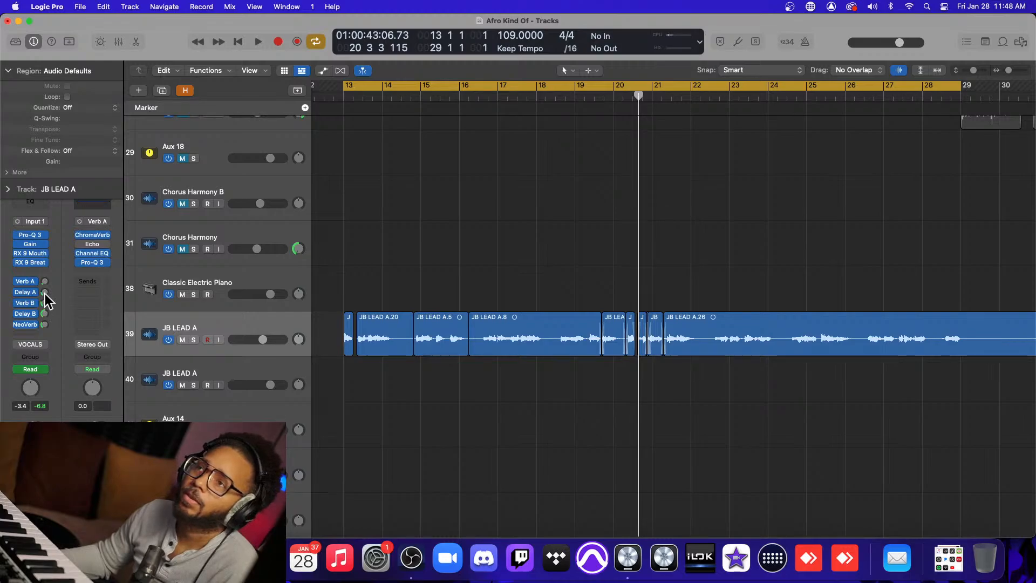
pyautogui.click(44, 293)
pyautogui.click(44, 304)
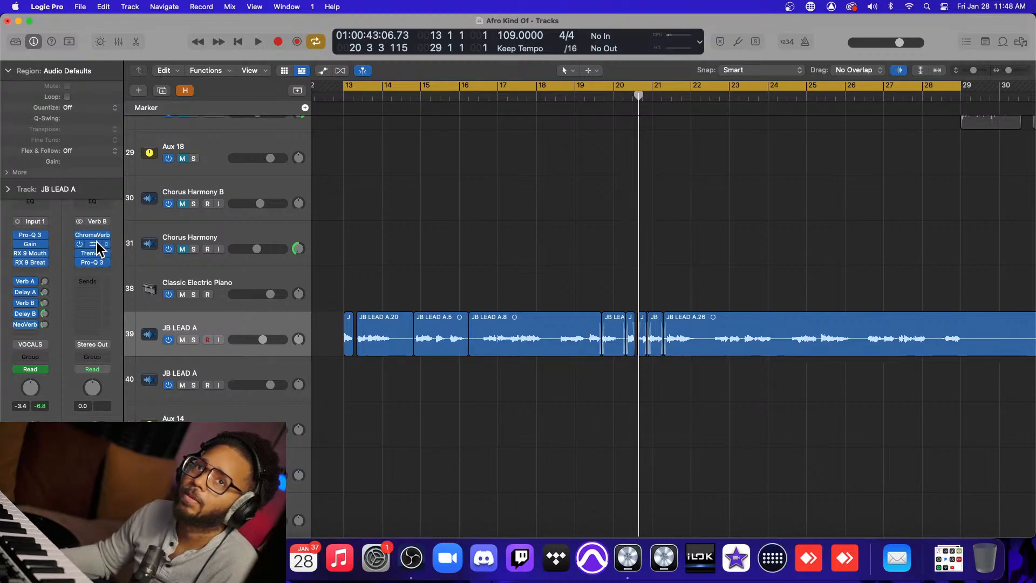
pyautogui.click(98, 262)
pyautogui.click(339, 165)
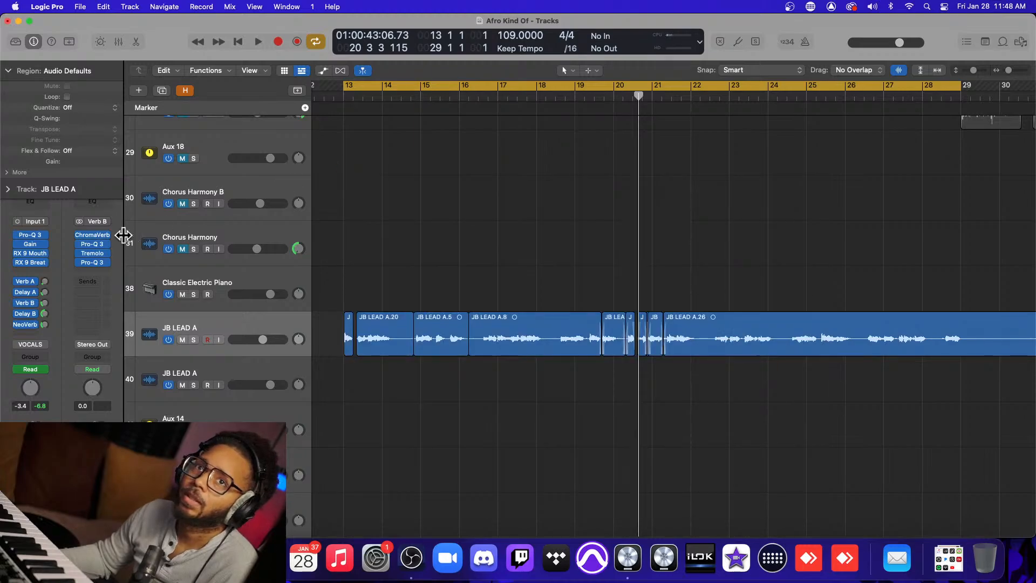
pyautogui.click(98, 262)
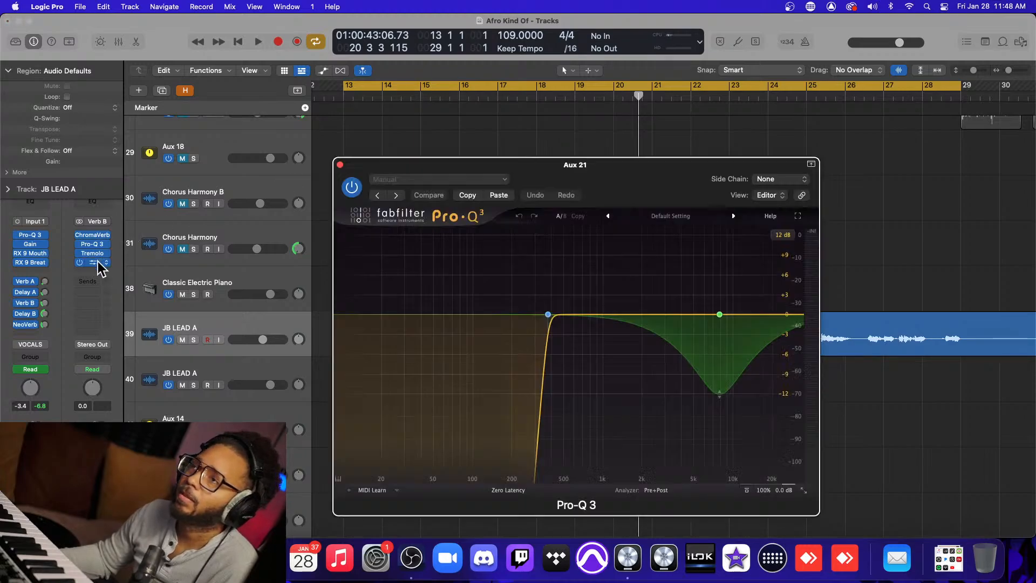
pyautogui.click(339, 165)
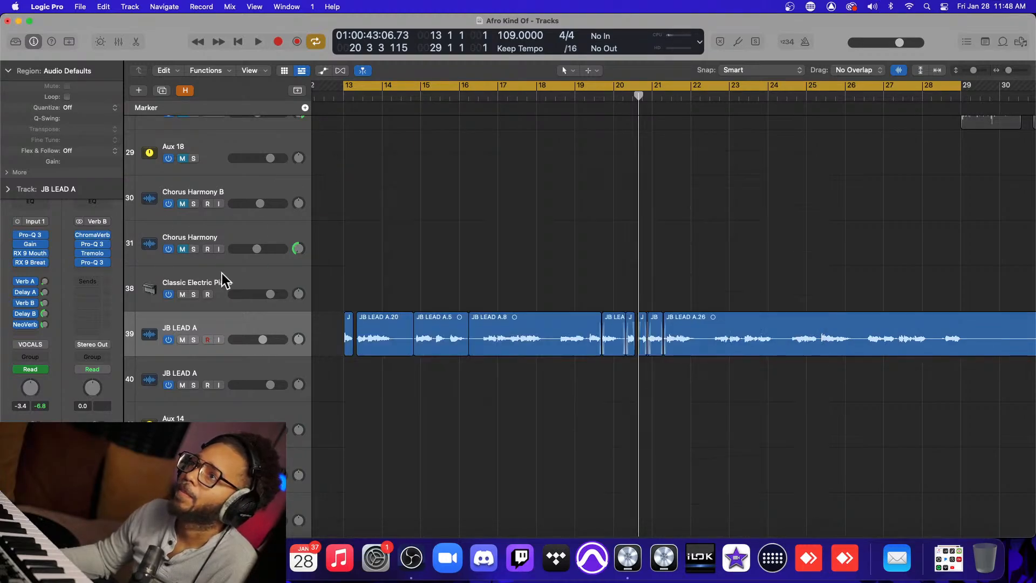
# Review the Pro-Q 3 curve on the Verb A aux, bypass its Pro-Q 3 and Channel EQ, and enable its Echo.
pyautogui.click(46, 282)
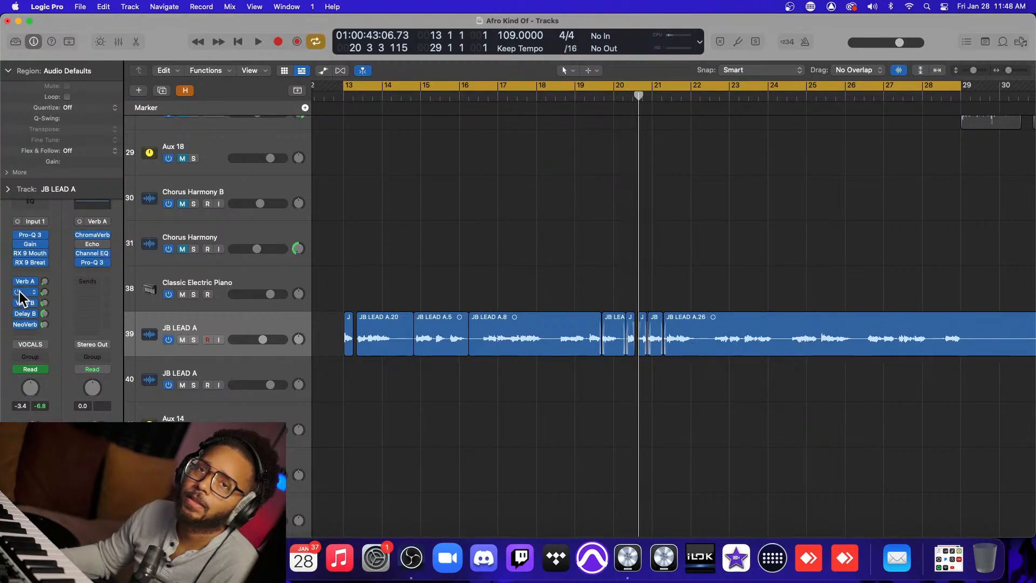
pyautogui.click(95, 262)
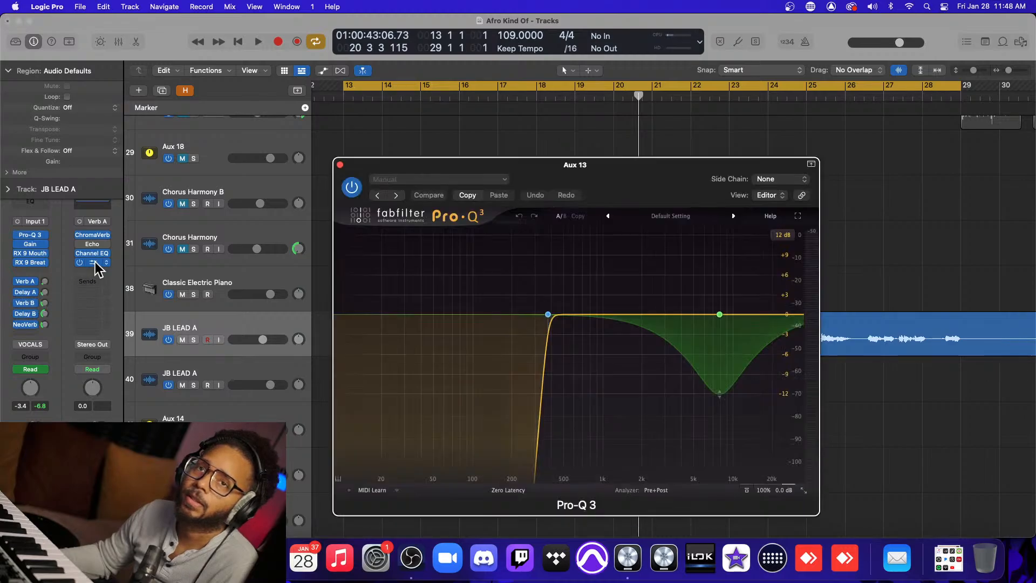
pyautogui.moveTo(559, 365)
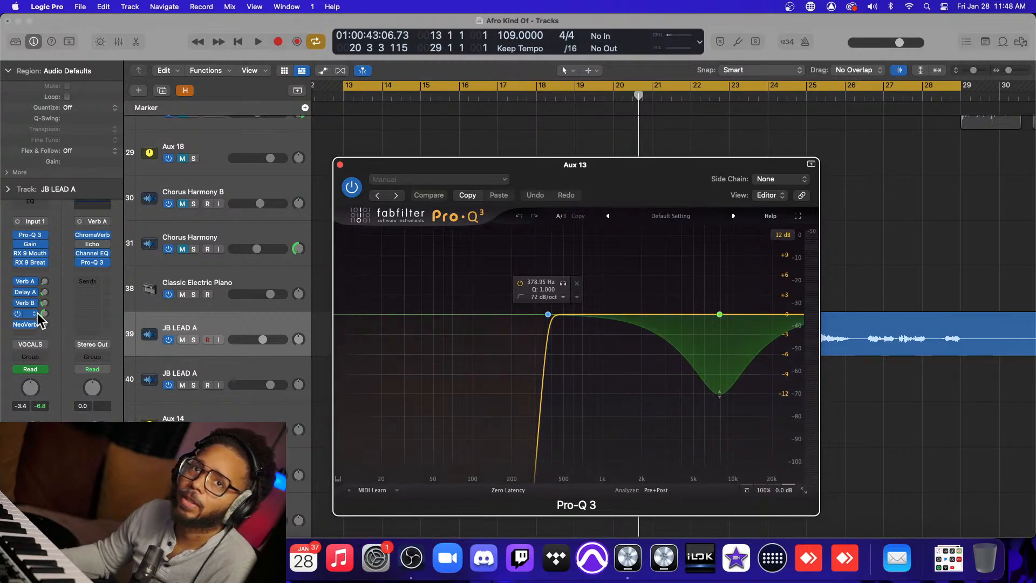
pyautogui.moveTo(548, 340)
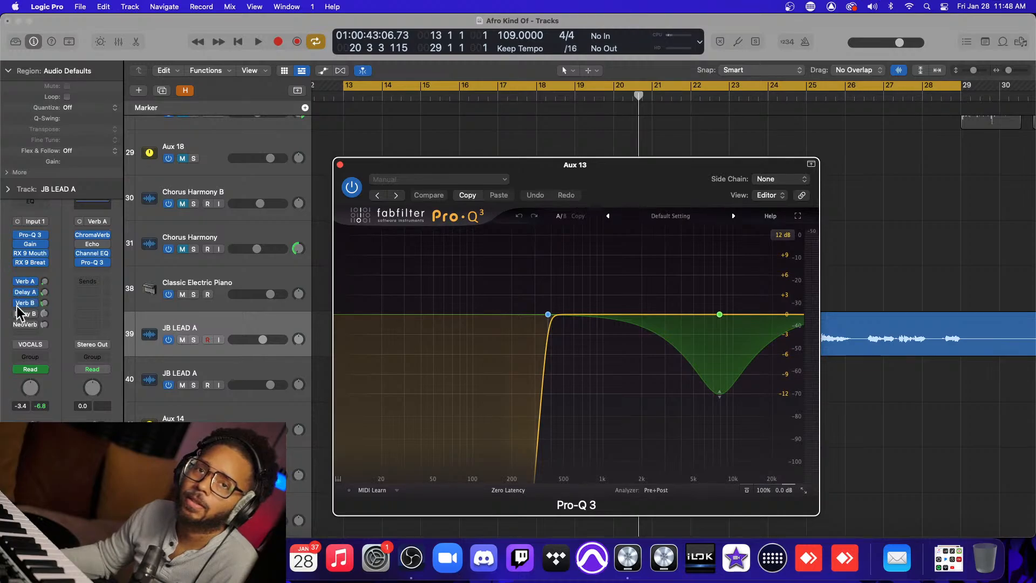
pyautogui.click(80, 254)
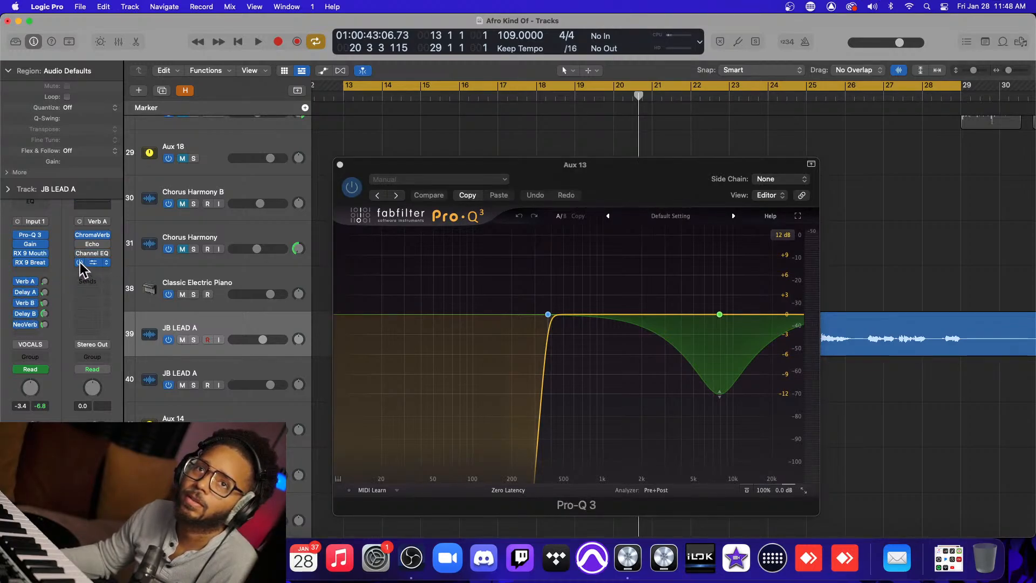
pyautogui.click(80, 262)
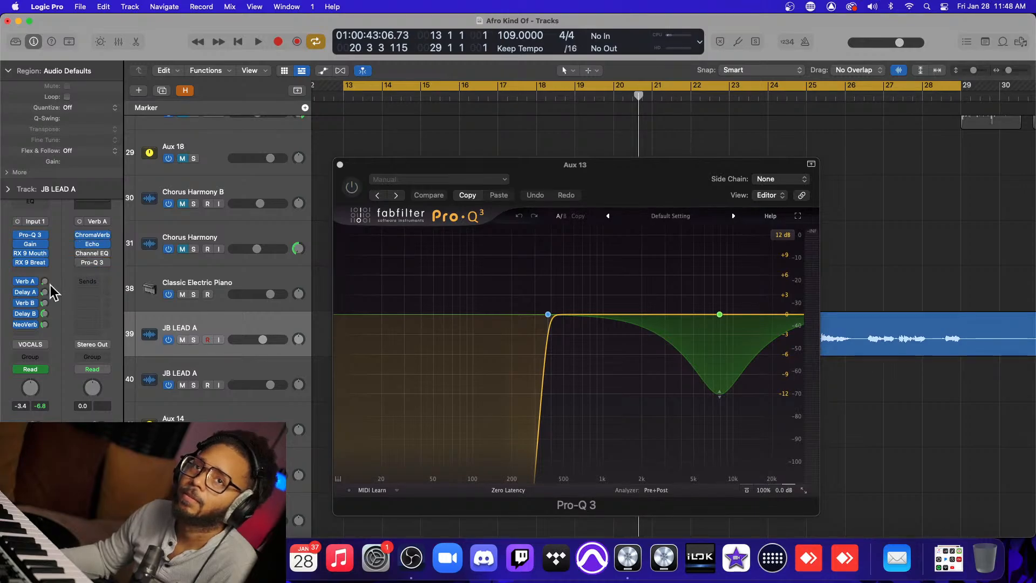
# Turn off the Output EQ in the details view of Verb A's ChromaVerb.
pyautogui.click(92, 236)
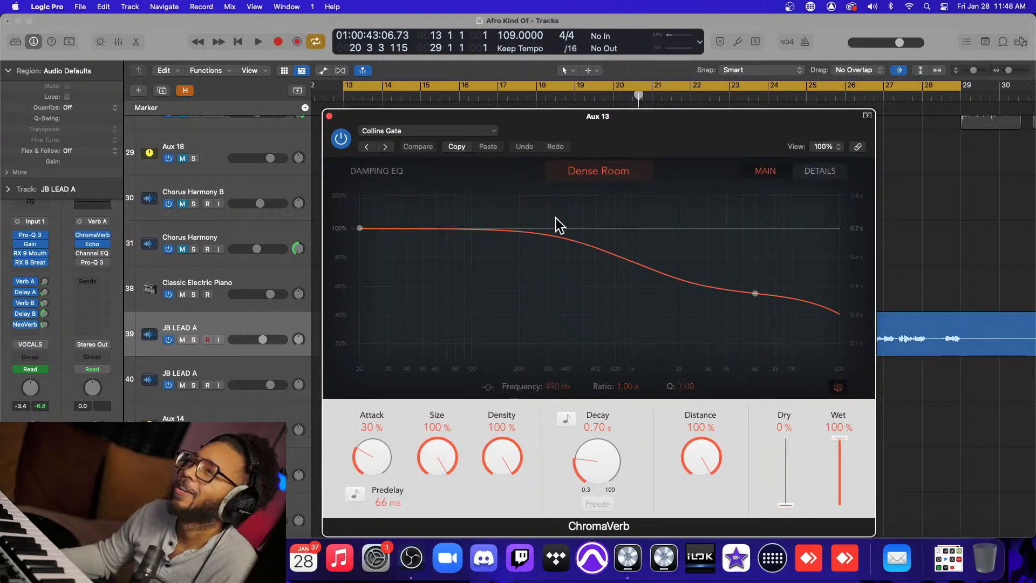
pyautogui.click(818, 171)
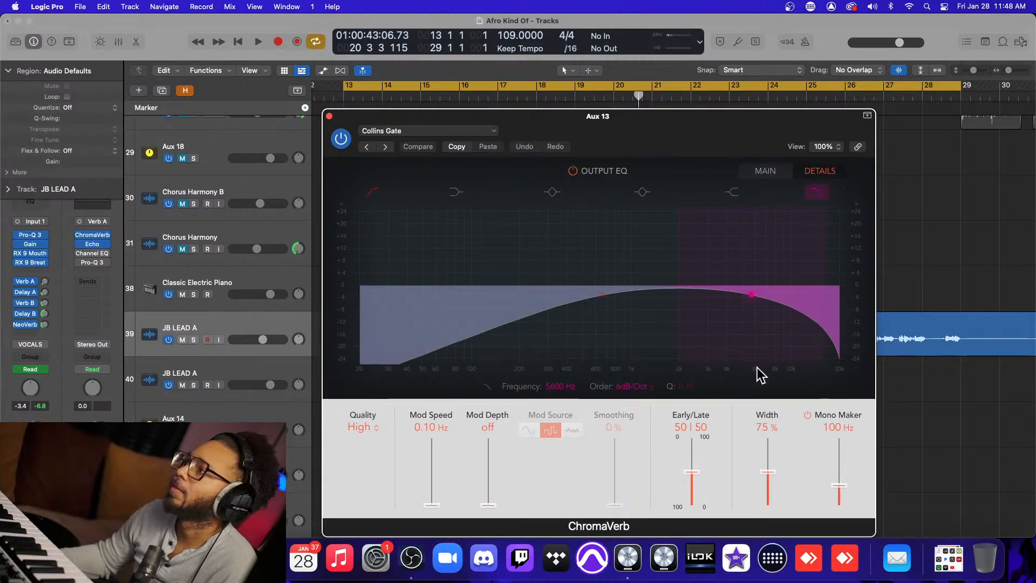
pyautogui.click(573, 171)
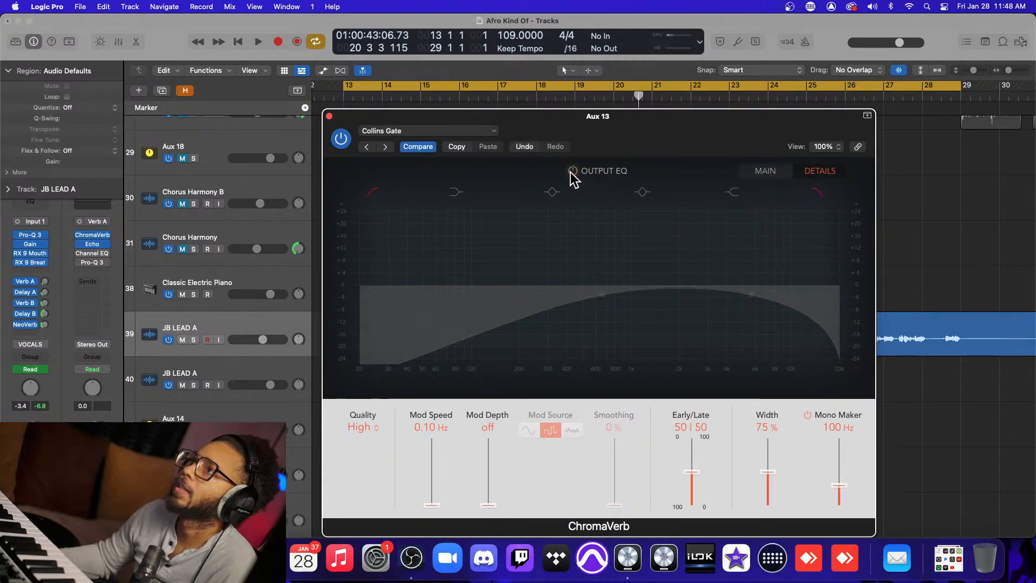
# Reset the Color of the Echo on the Delay A aux to 0.
pyautogui.click(27, 292)
pyautogui.click(58, 270)
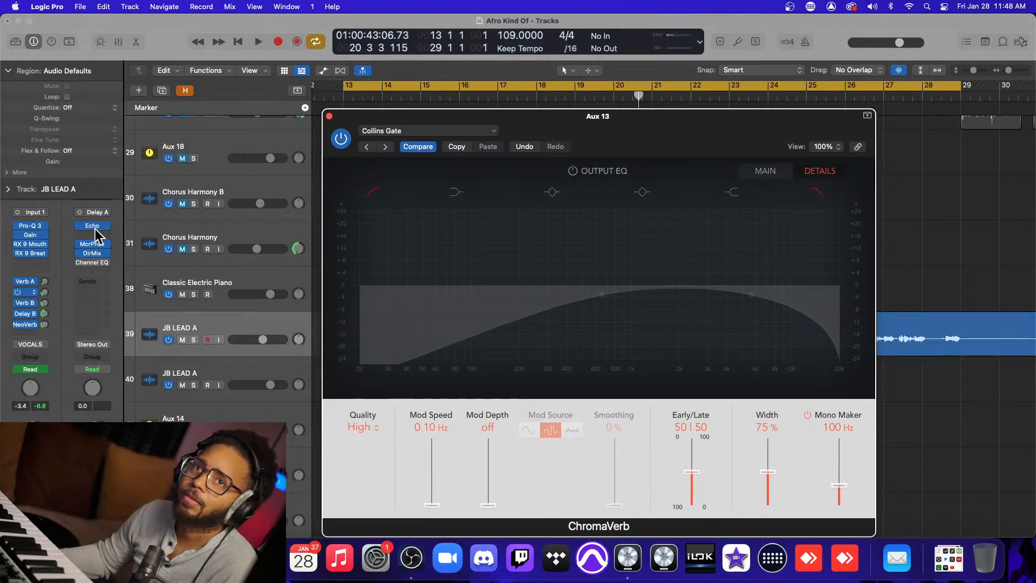
pyautogui.click(95, 227)
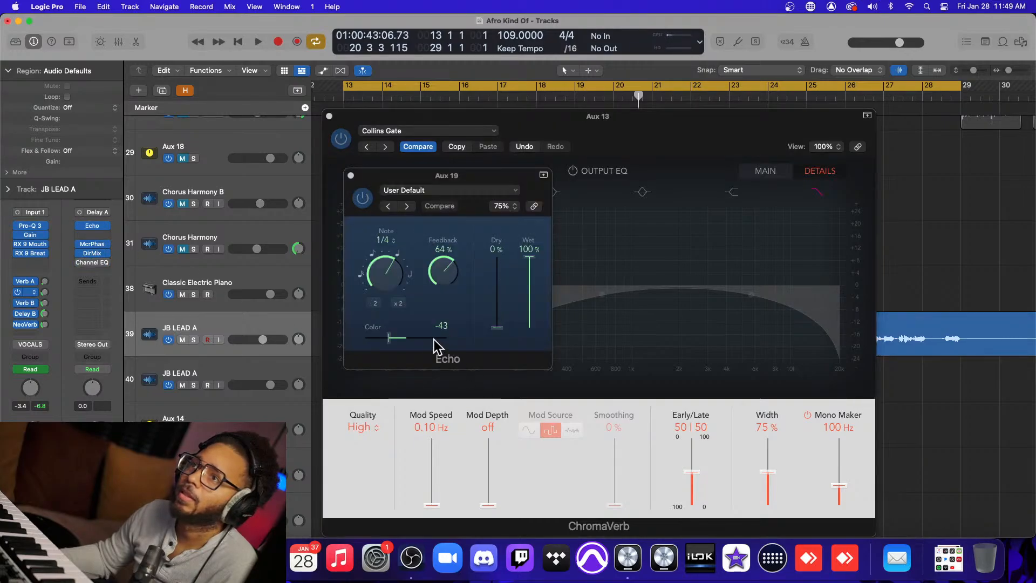
pyautogui.click(406, 336)
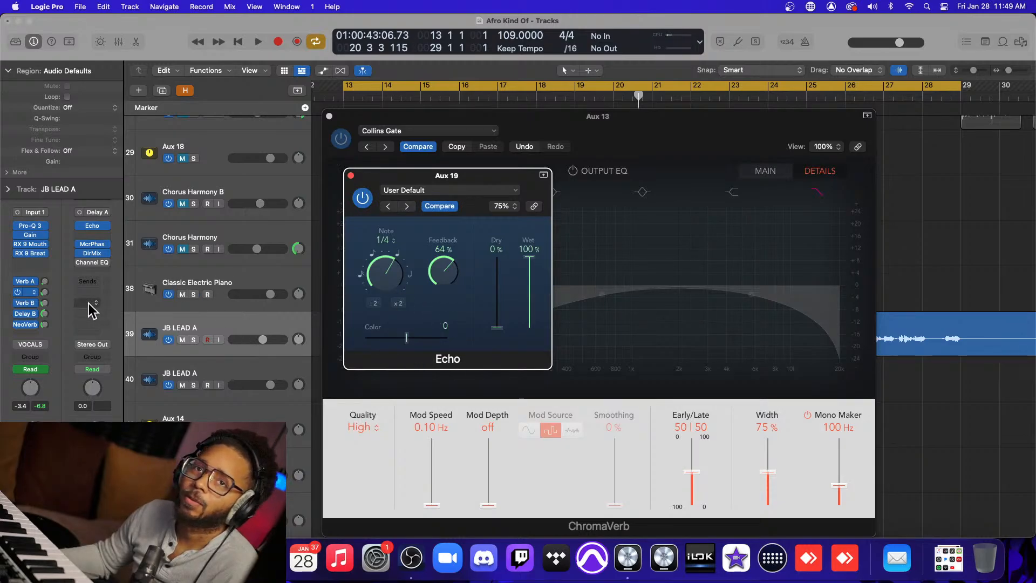
# Bypass both Pro-Q 3 equalizers on the Verb B aux channel.
pyautogui.click(40, 302)
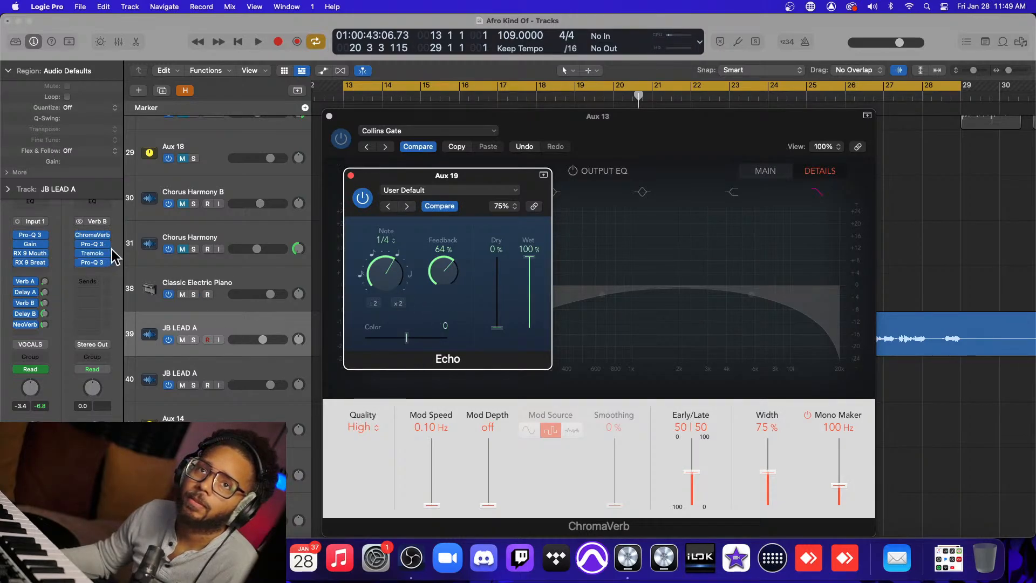
pyautogui.click(81, 244)
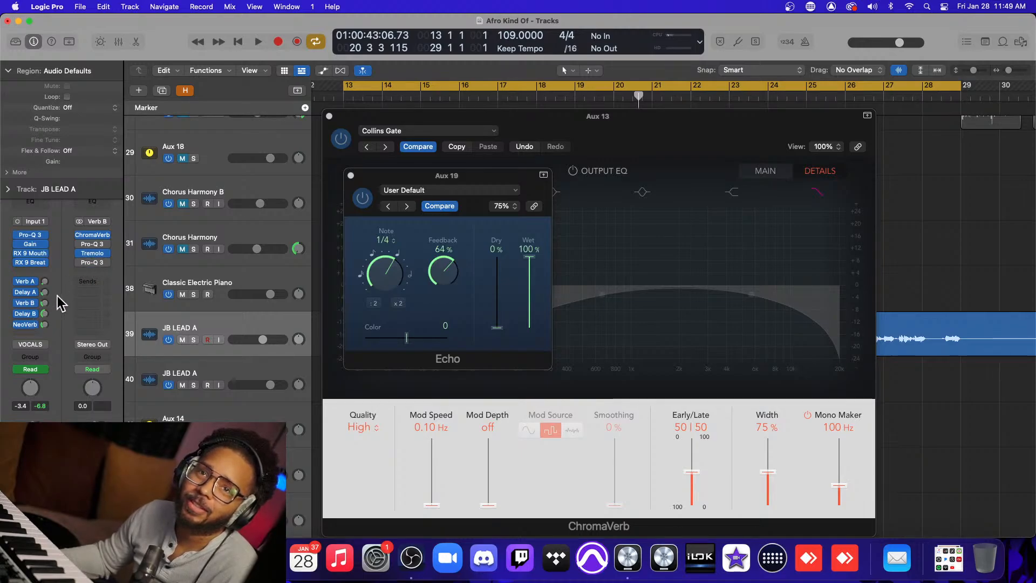
# Reset the Color of the Echo on the Delay B aux to 0.
pyautogui.click(45, 313)
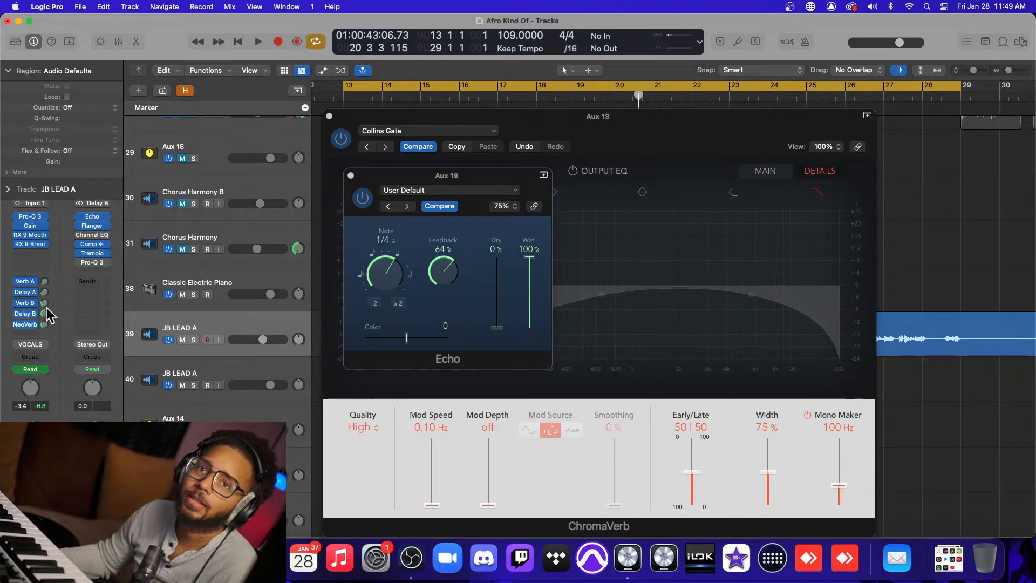
pyautogui.click(95, 219)
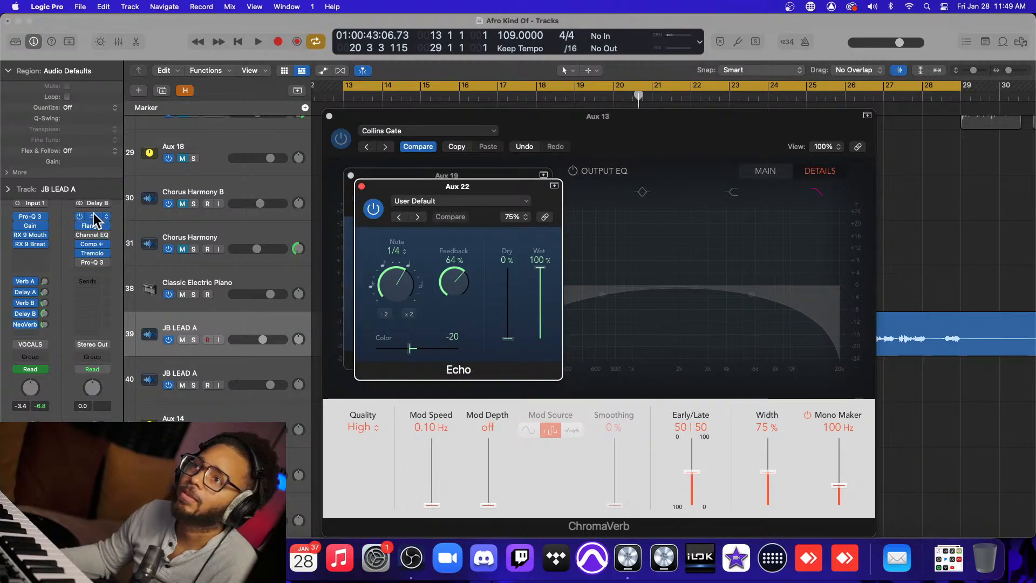
pyautogui.keyDown('alt'); pyautogui.click(411, 350); pyautogui.keyUp('alt')
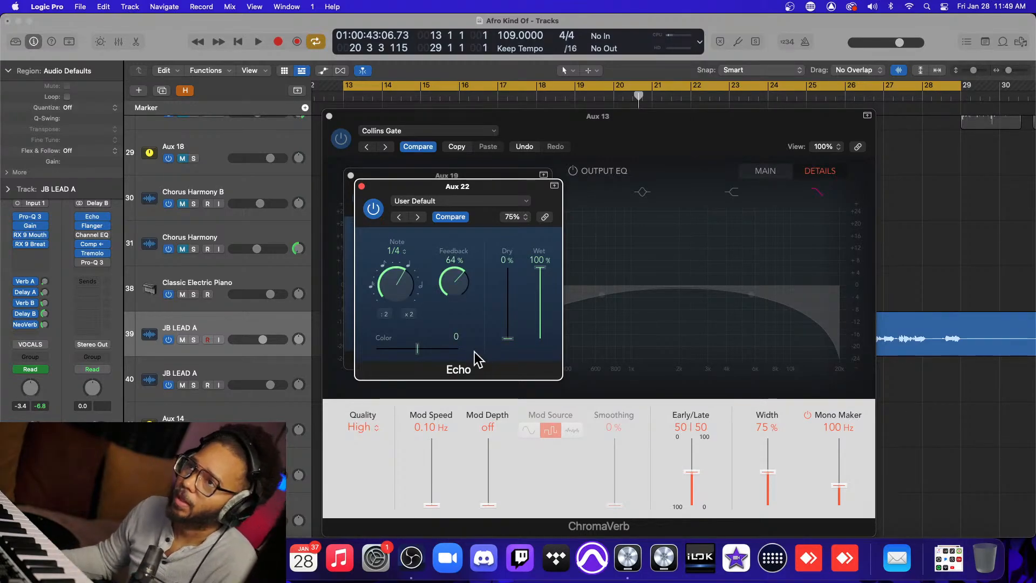
# Turn off the Pre EQ in Neoverb on the NeoVerb aux and close all open plug-in windows.
pyautogui.click(45, 324)
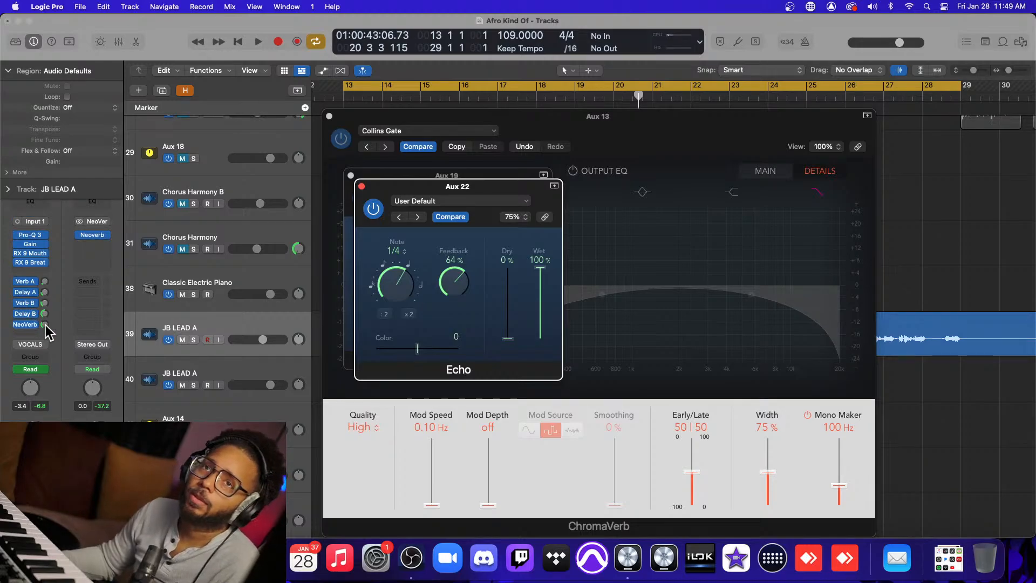
pyautogui.click(93, 236)
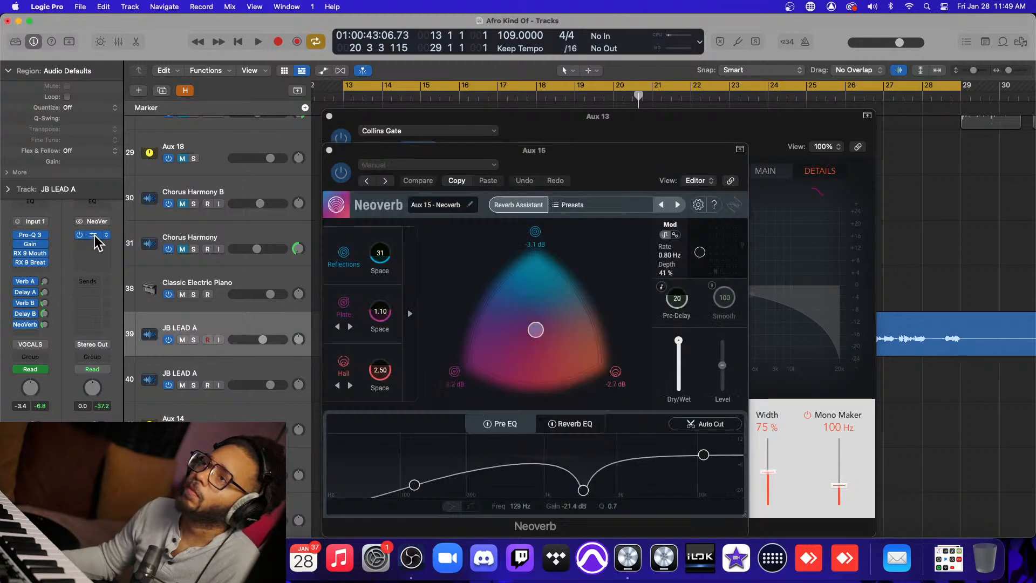
pyautogui.click(488, 423)
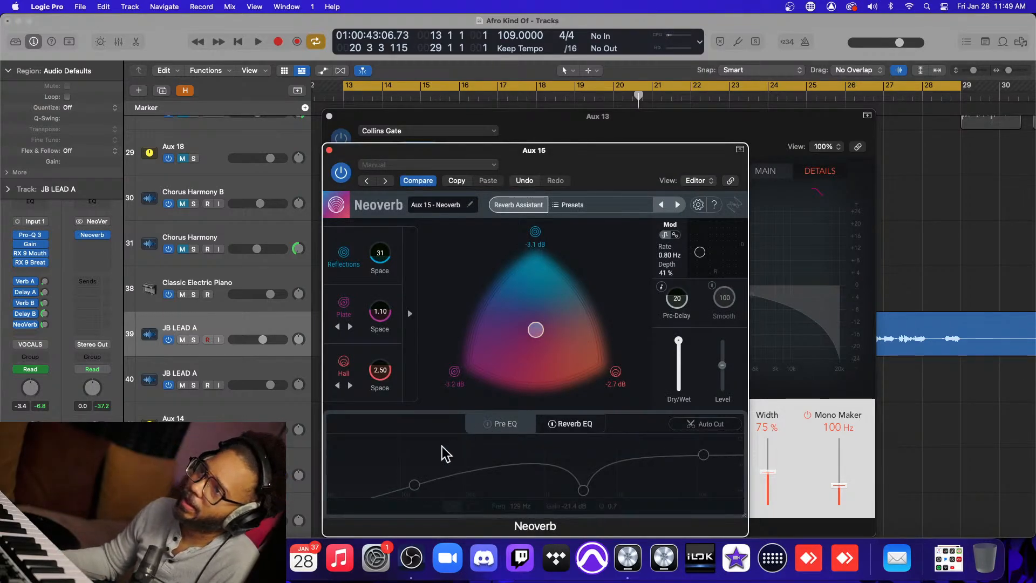
pyautogui.click(329, 150)
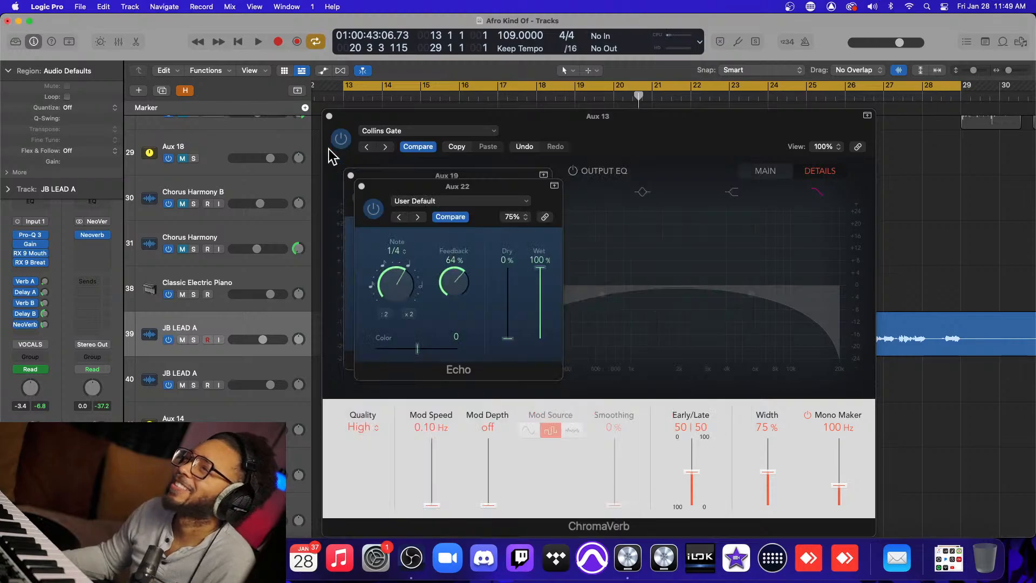
pyautogui.click(362, 186)
pyautogui.click(350, 176)
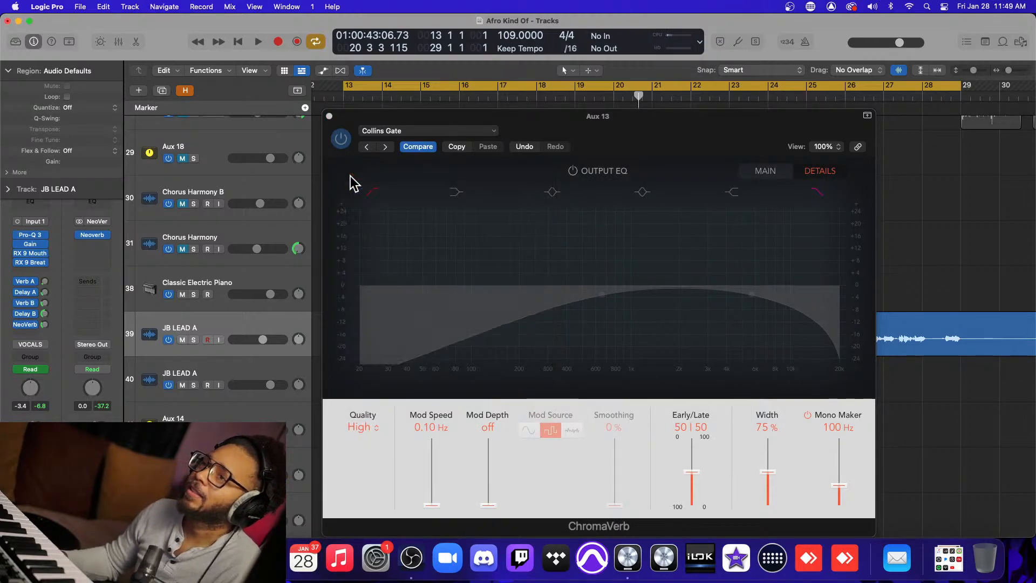
pyautogui.click(329, 116)
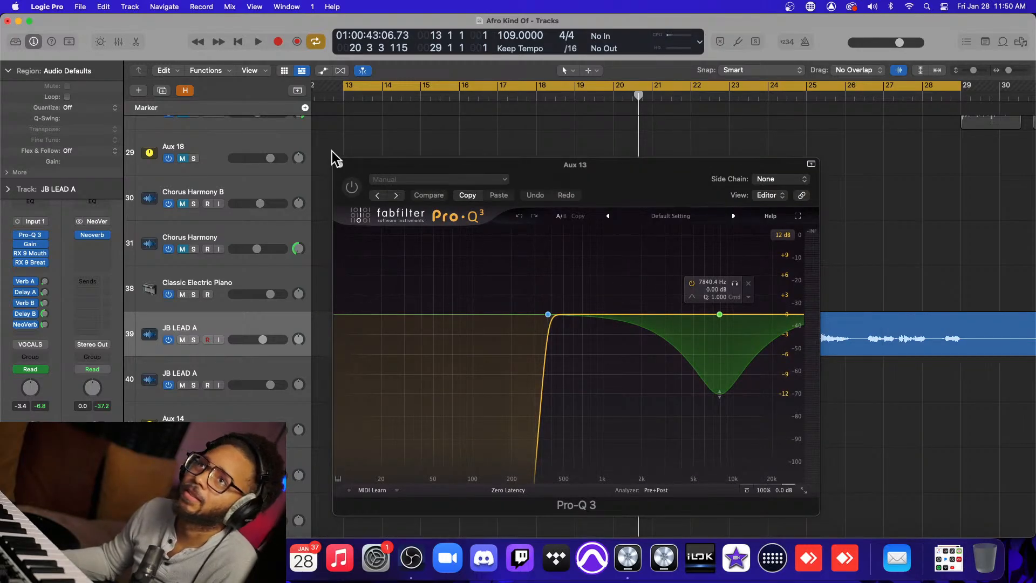
pyautogui.click(339, 163)
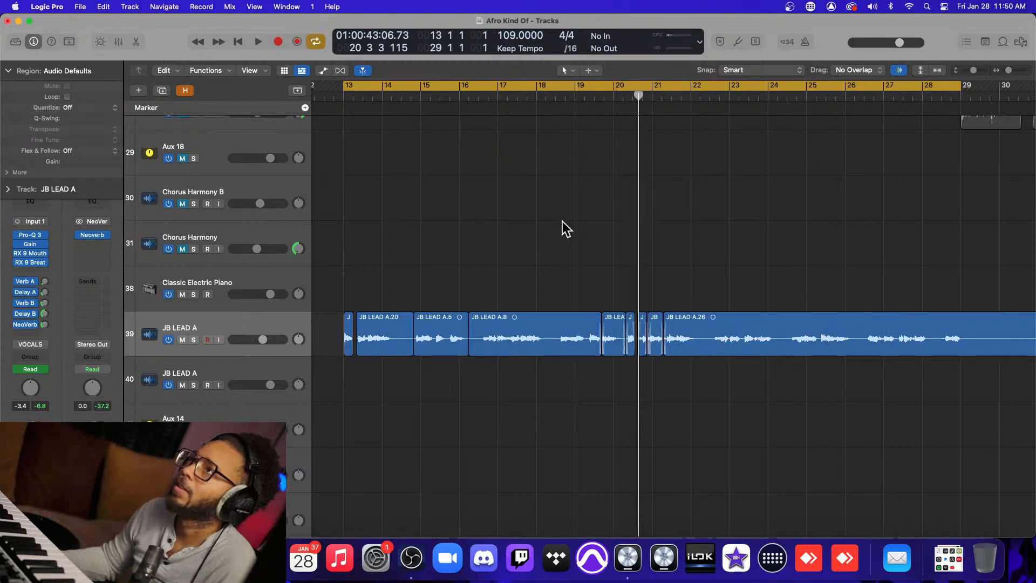
# Audition the JB LEAD A vocal with the unfiltered sends from just before bar 13.
pyautogui.moveTo(640, 99); pyautogui.dragTo(338, 117)
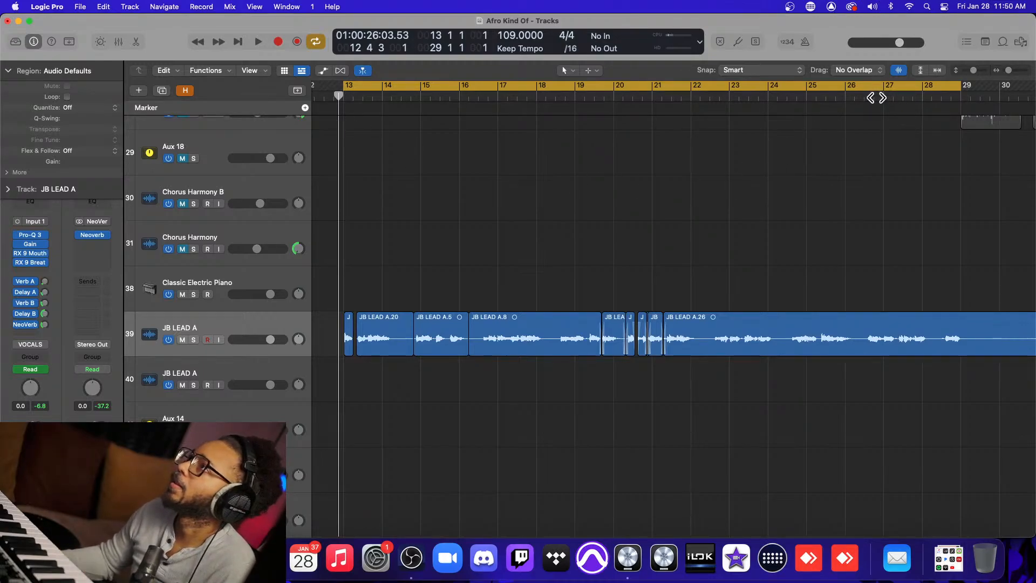
pyautogui.click(865, 97)
pyautogui.press('space')
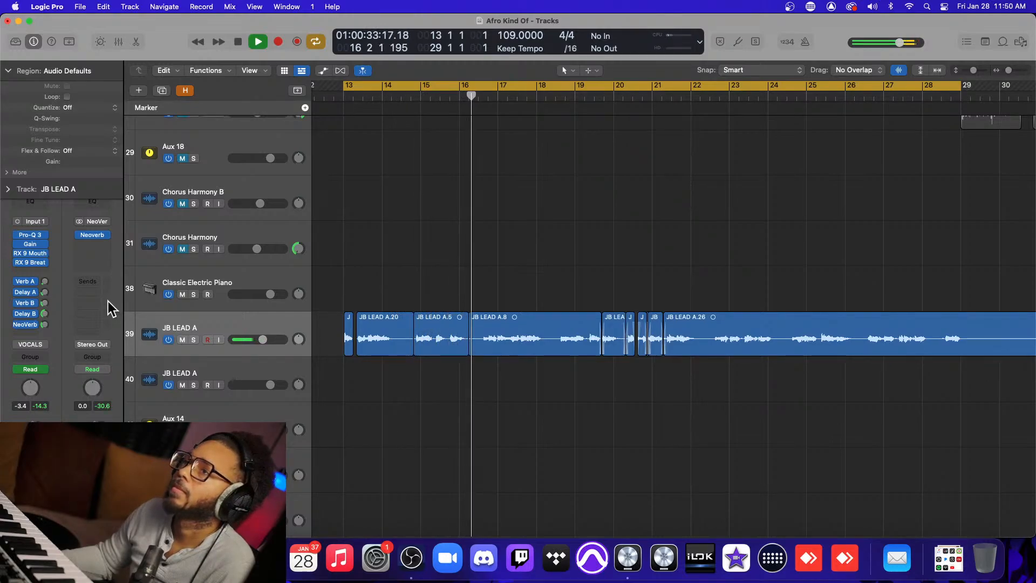
pyautogui.press('space')
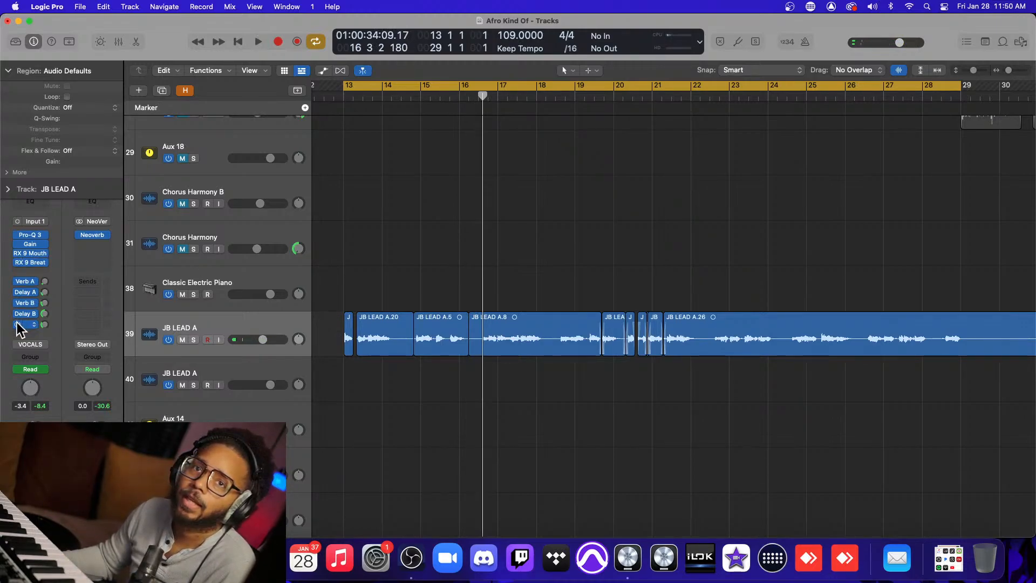
# Bypass every JB LEAD A send except Verb A and raise the Verb A send level during playback.
pyautogui.click(44, 281)
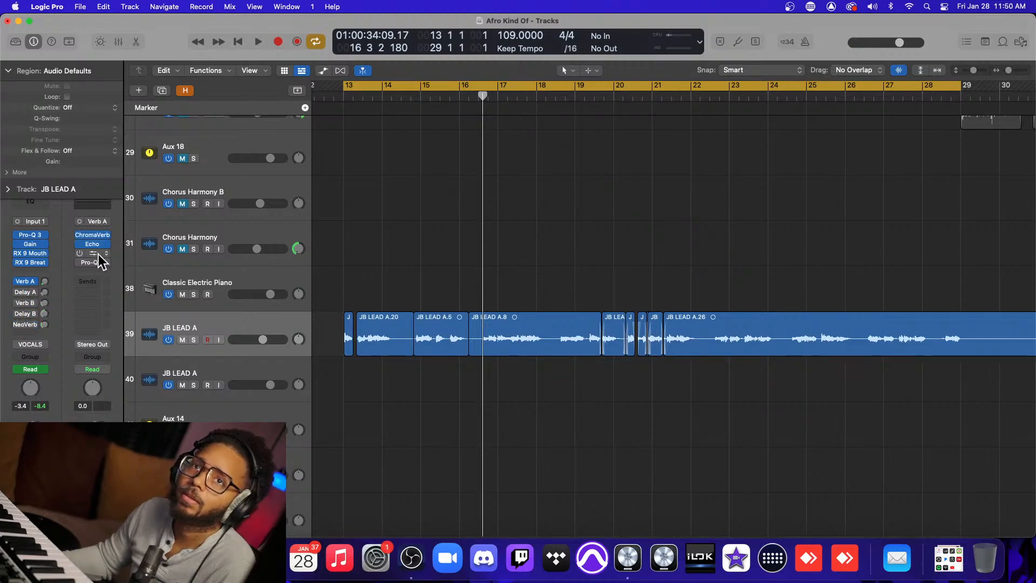
pyautogui.press('space')
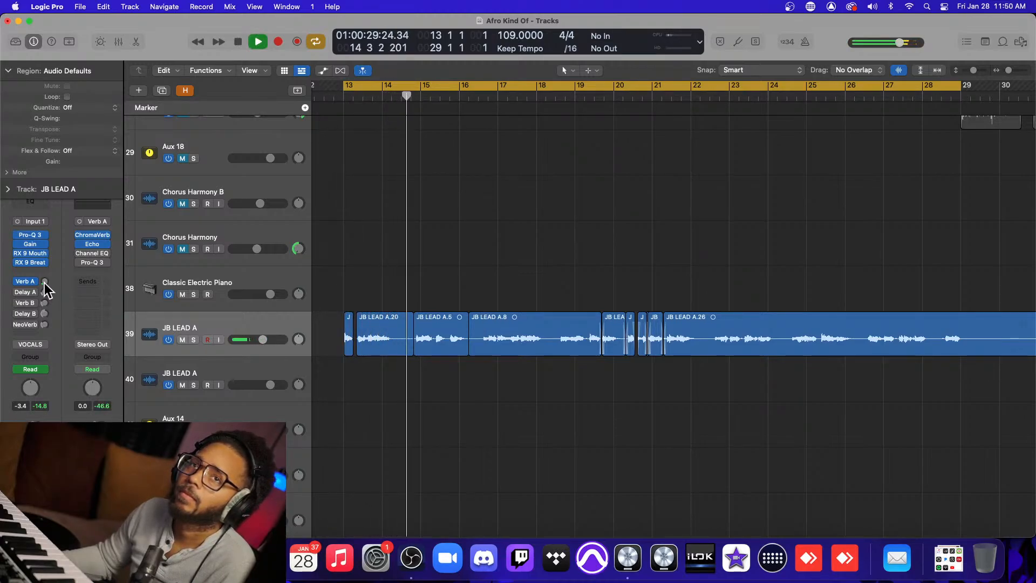
pyautogui.moveTo(44, 282); pyautogui.dragTo(44, 278)
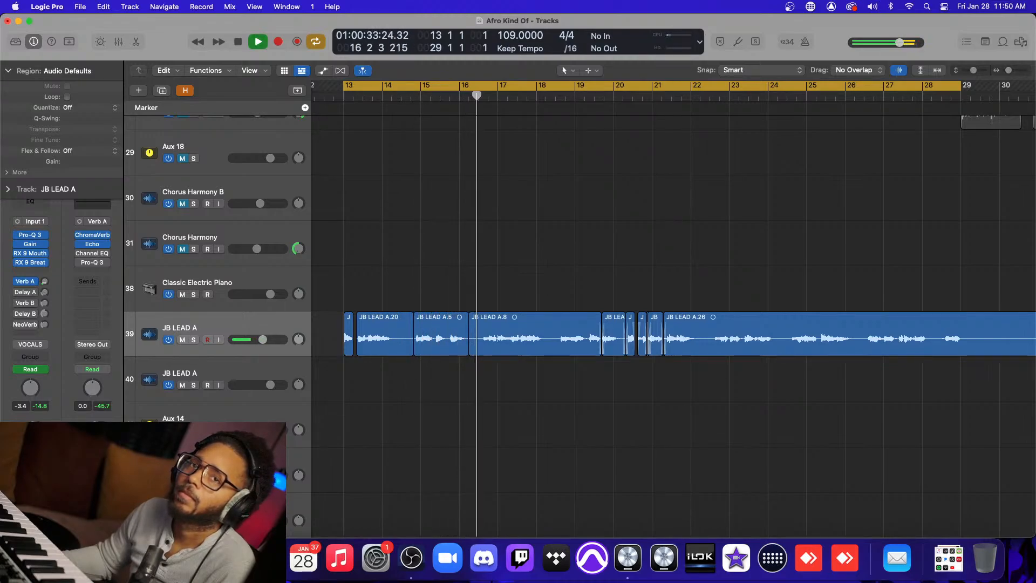
pyautogui.moveTo(44, 281); pyautogui.dragTo(45, 259)
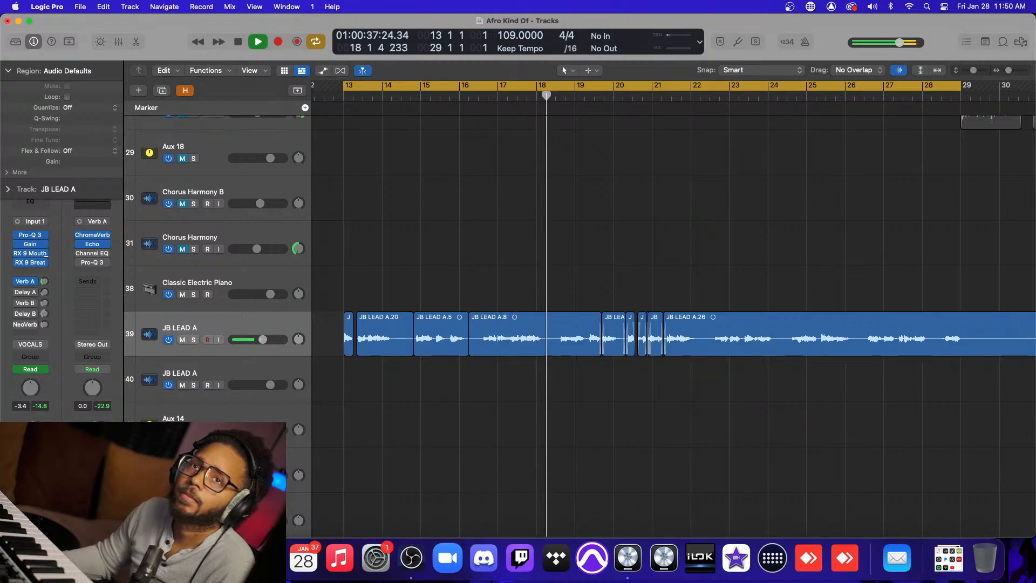
# Reset the Color of the Echo on the Verb A aux to 0 and check its ChromaVerb Output EQ.
pyautogui.click(92, 244)
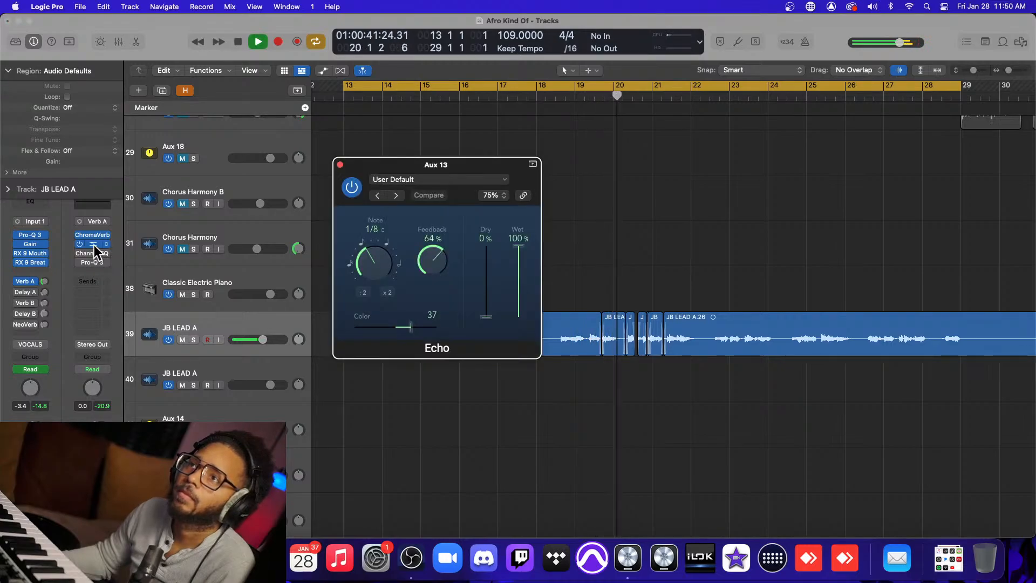
pyautogui.press('space')
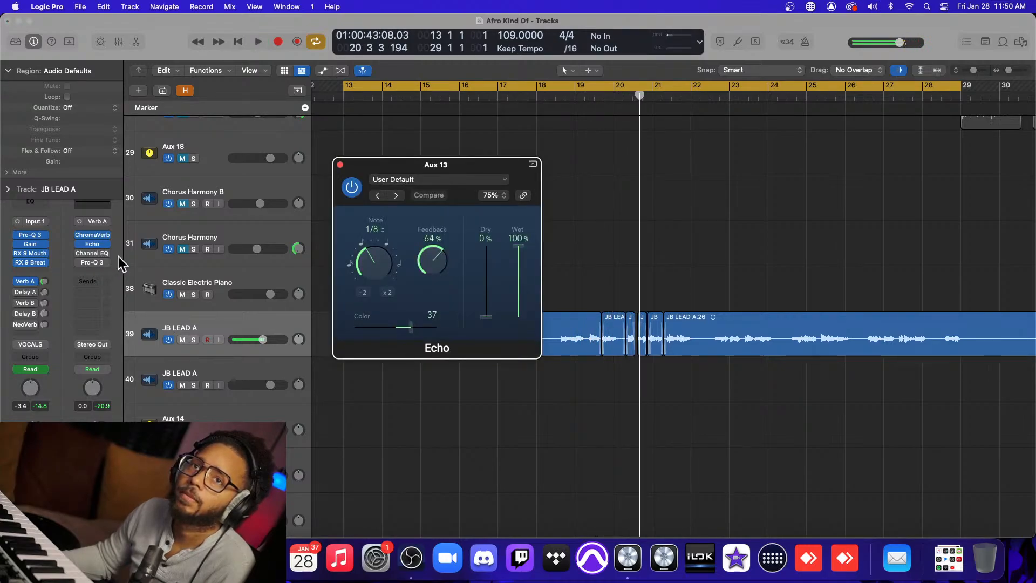
pyautogui.keyDown('alt'); pyautogui.click(405, 328); pyautogui.keyUp('alt')
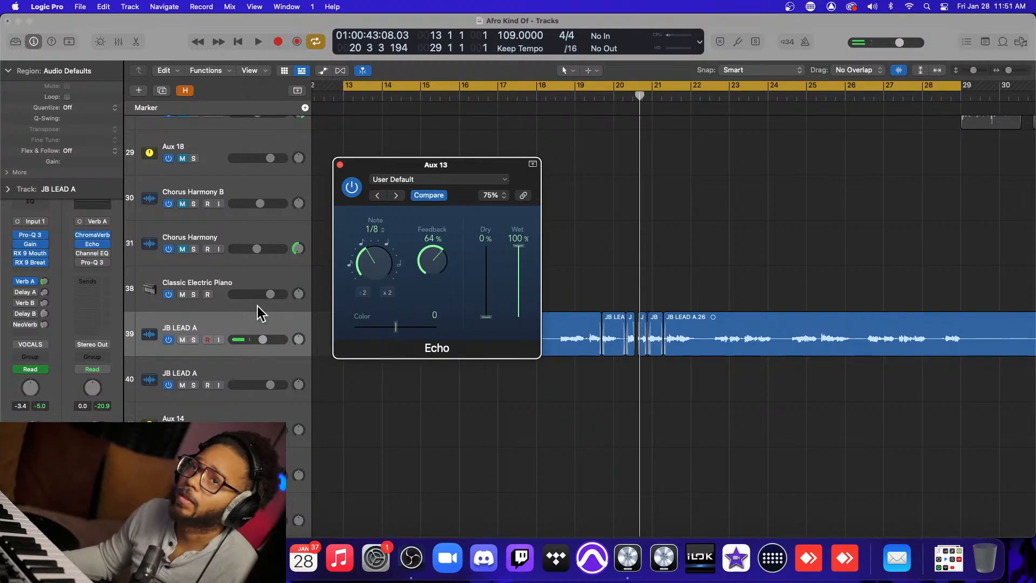
pyautogui.click(92, 236)
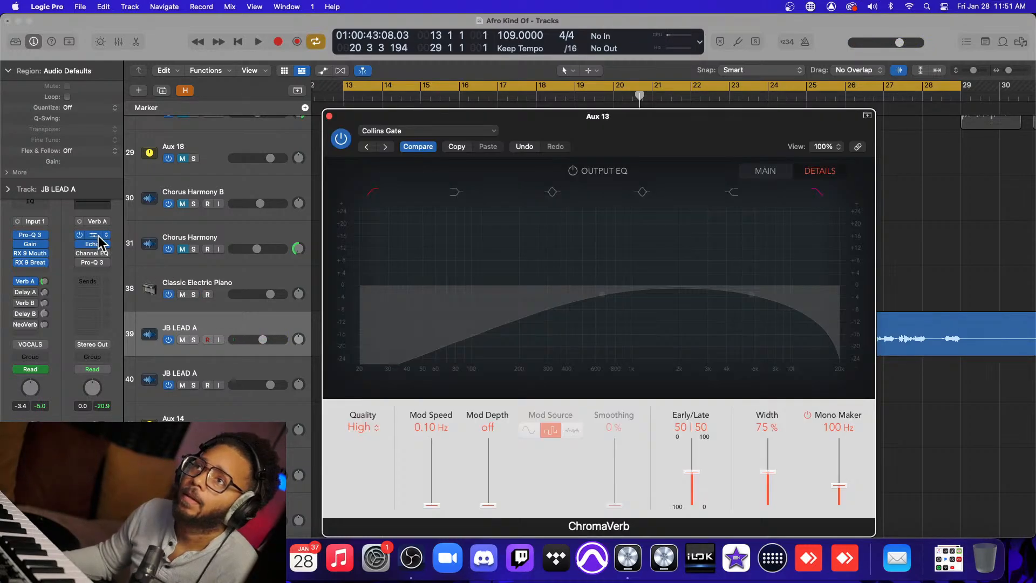
pyautogui.click(329, 116)
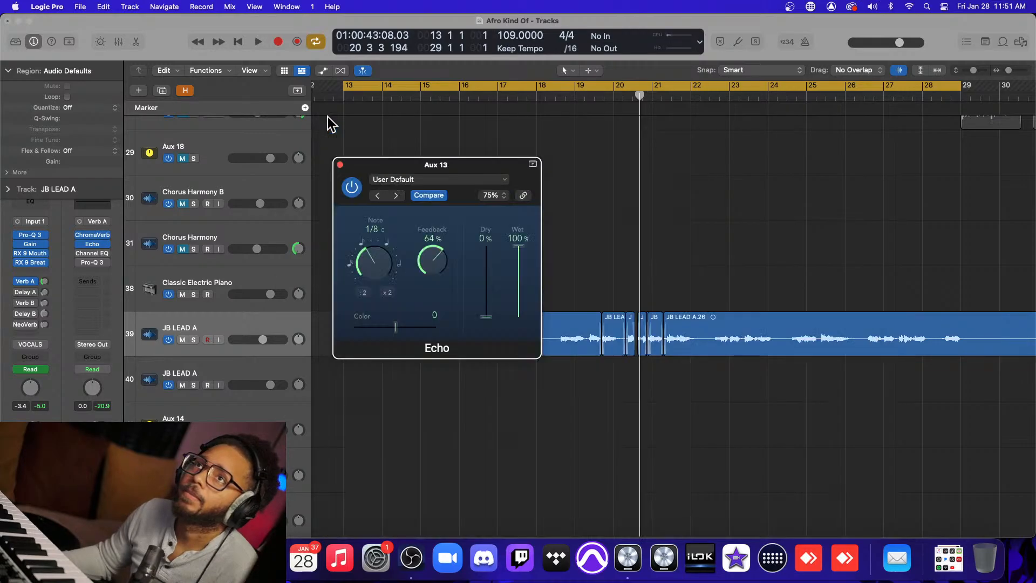
# Audition the Verb A send from just before bar 13 while adjusting its Echo's Color to 26.
pyautogui.press('space')
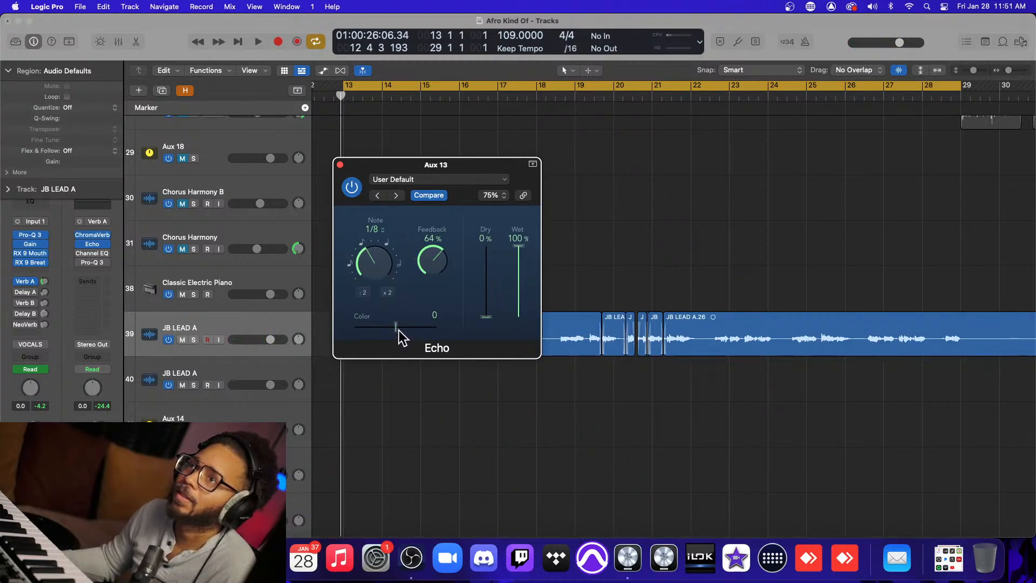
pyautogui.press('space')
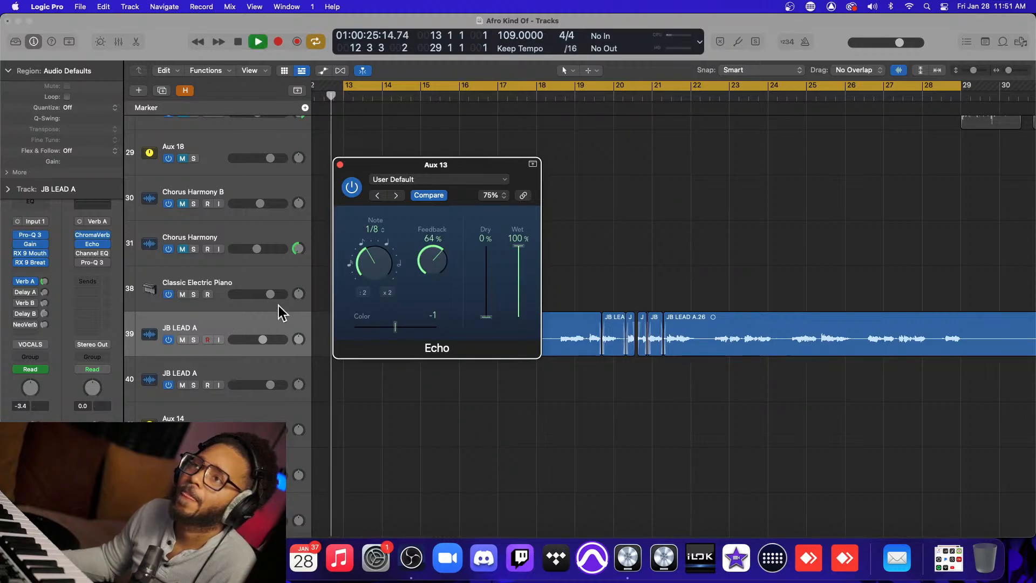
pyautogui.click(392, 325)
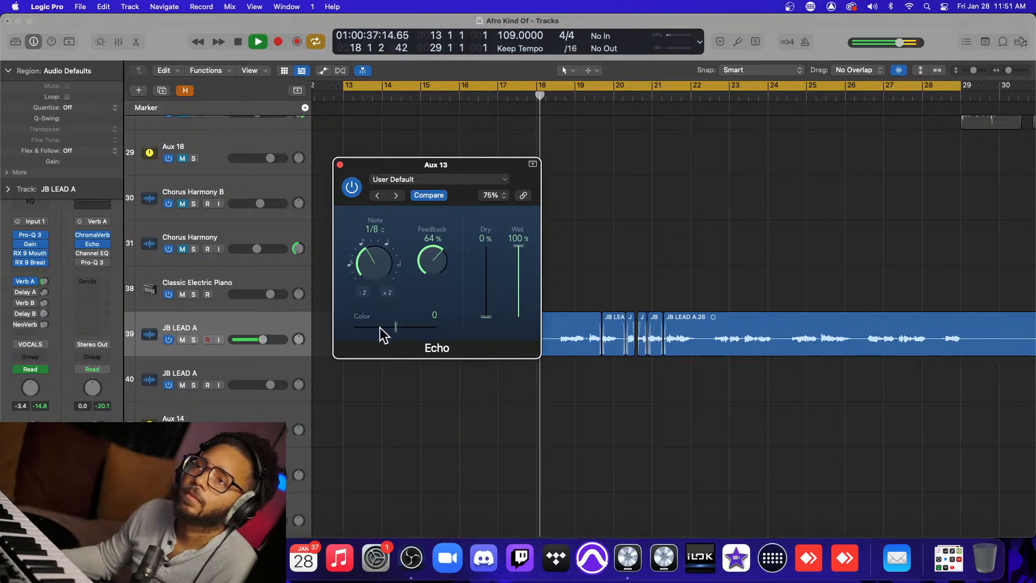
pyautogui.moveTo(396, 327)
pyautogui.mouseDown()
pyautogui.moveTo(436, 329)
pyautogui.moveTo(406, 323)
pyautogui.mouseUp()
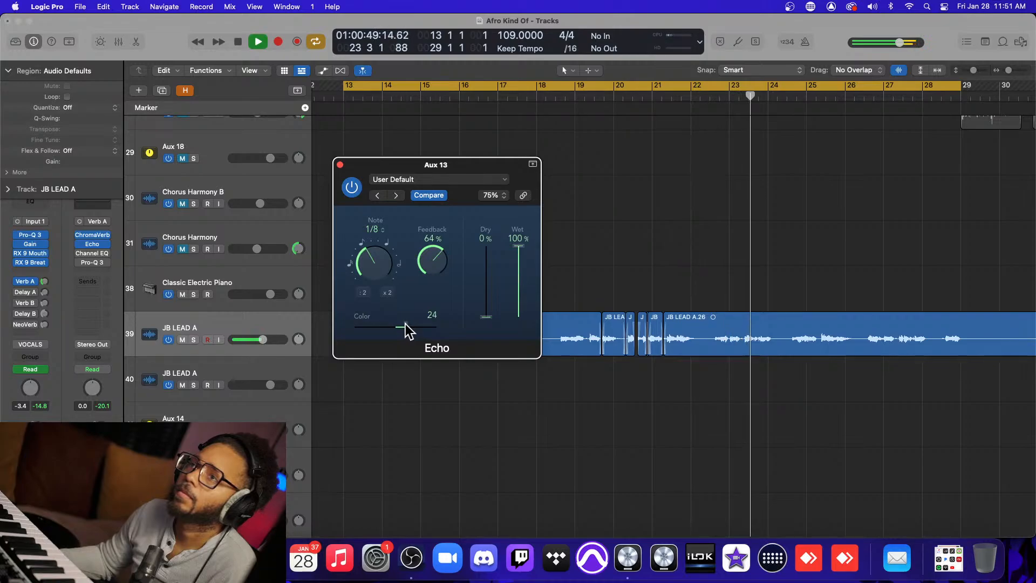
pyautogui.press('space')
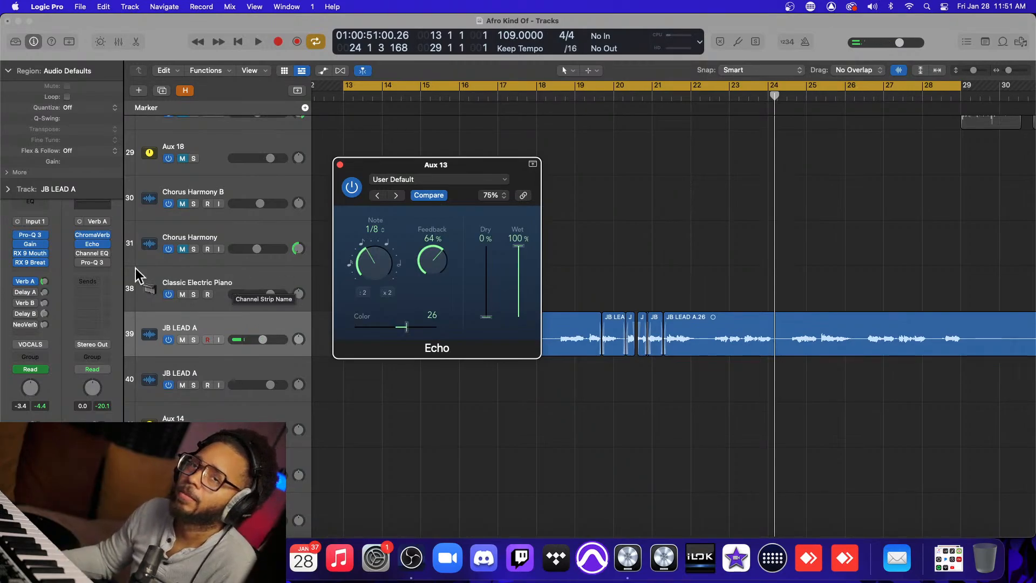
# Inspect the Channel EQ on the Verb A aux and remove it from the channel.
pyautogui.click(80, 253)
pyautogui.click(92, 253)
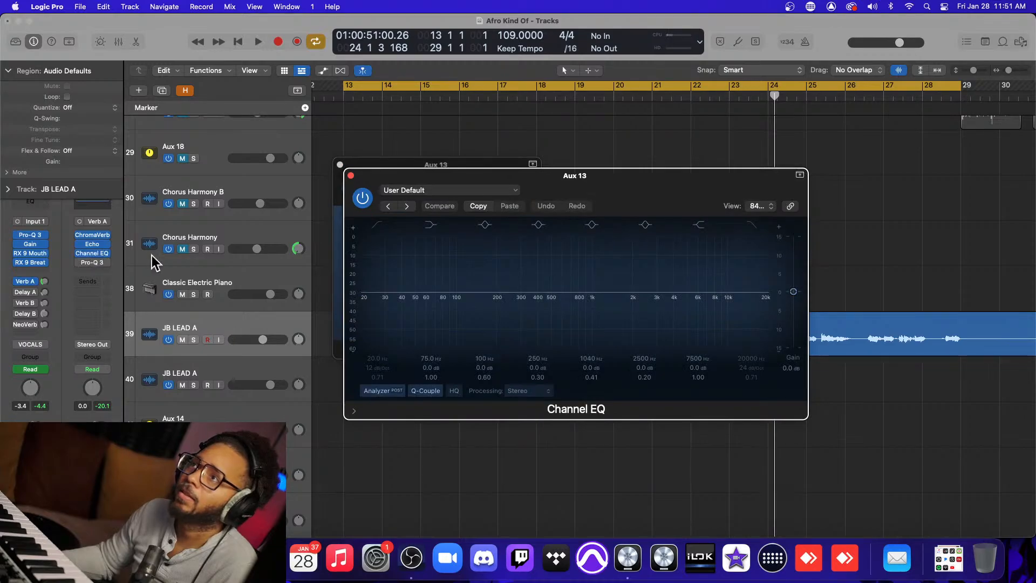
pyautogui.click(105, 253)
pyautogui.click(127, 270)
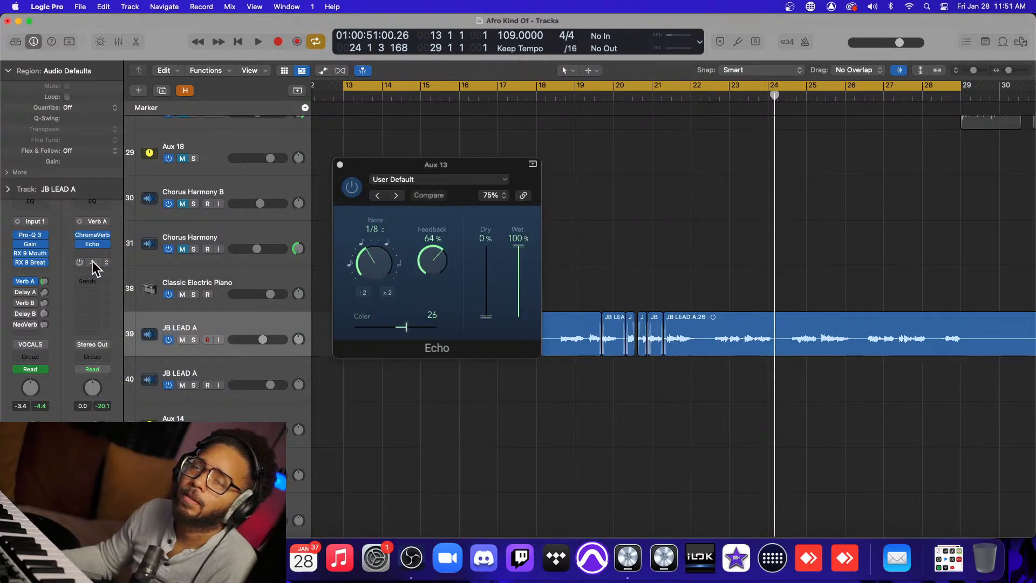
# Enable Pro-Q 3 on the Verb A aux, adjust the dynamic range of its 7840 Hz bell band during playback, and close the plug-in windows.
pyautogui.click(93, 262)
pyautogui.moveTo(549, 317)
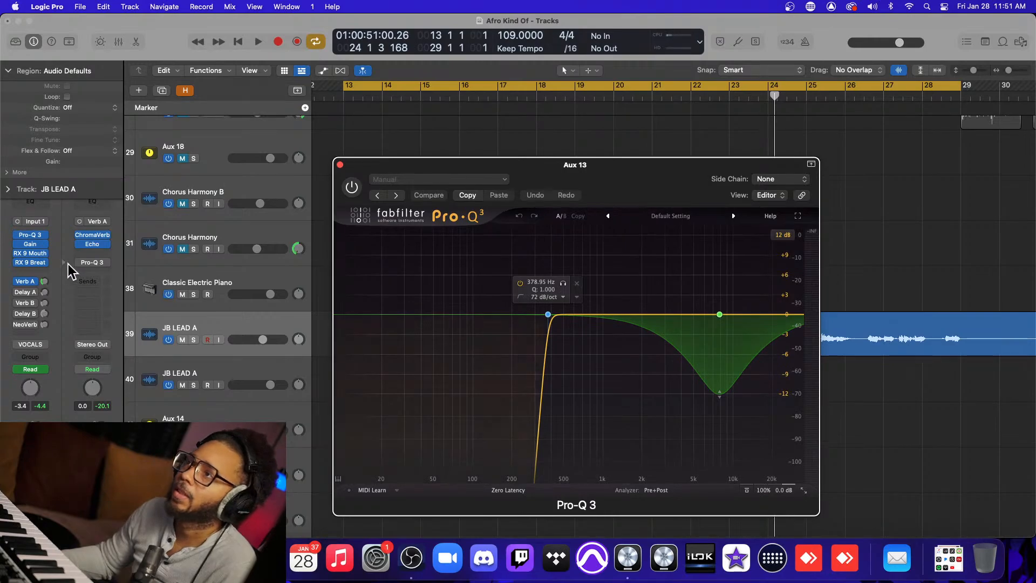
pyautogui.click(708, 345)
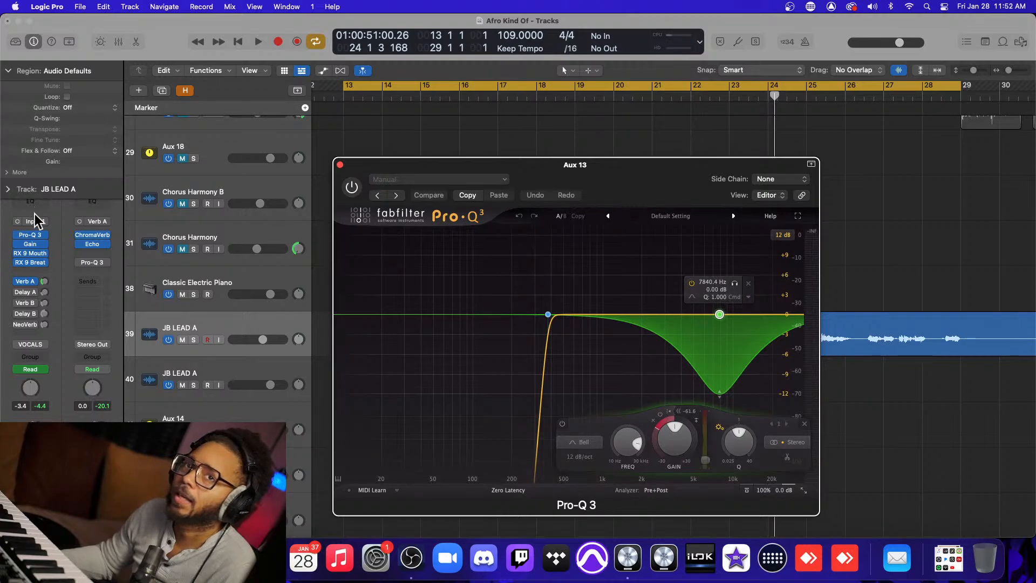
pyautogui.press('space')
pyautogui.click(81, 263)
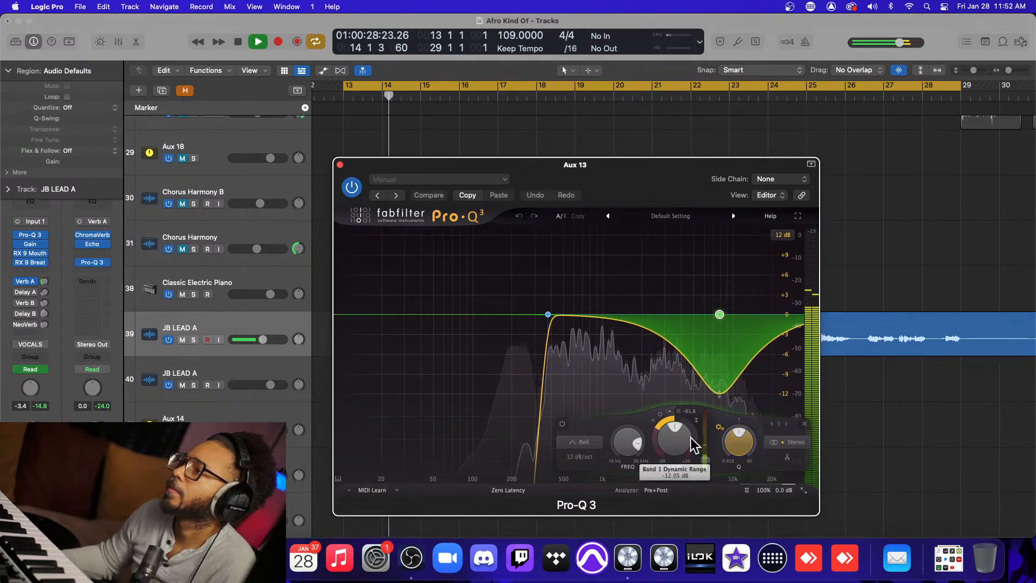
pyautogui.moveTo(673, 436)
pyautogui.mouseDown()
pyautogui.moveTo(671, 347)
pyautogui.moveTo(677, 455)
pyautogui.mouseUp()
pyautogui.press('space')
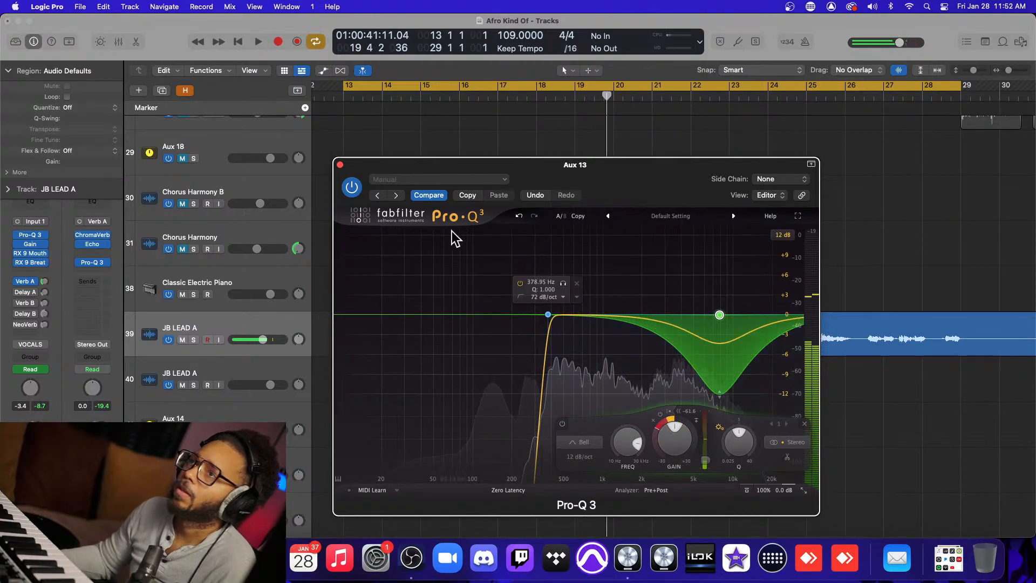
pyautogui.click(339, 165)
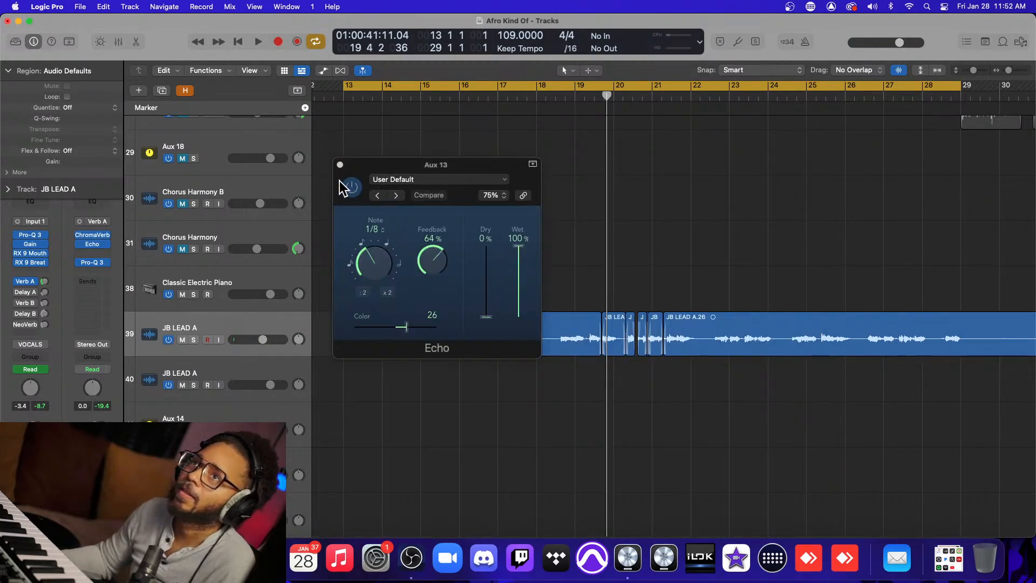
pyautogui.click(339, 164)
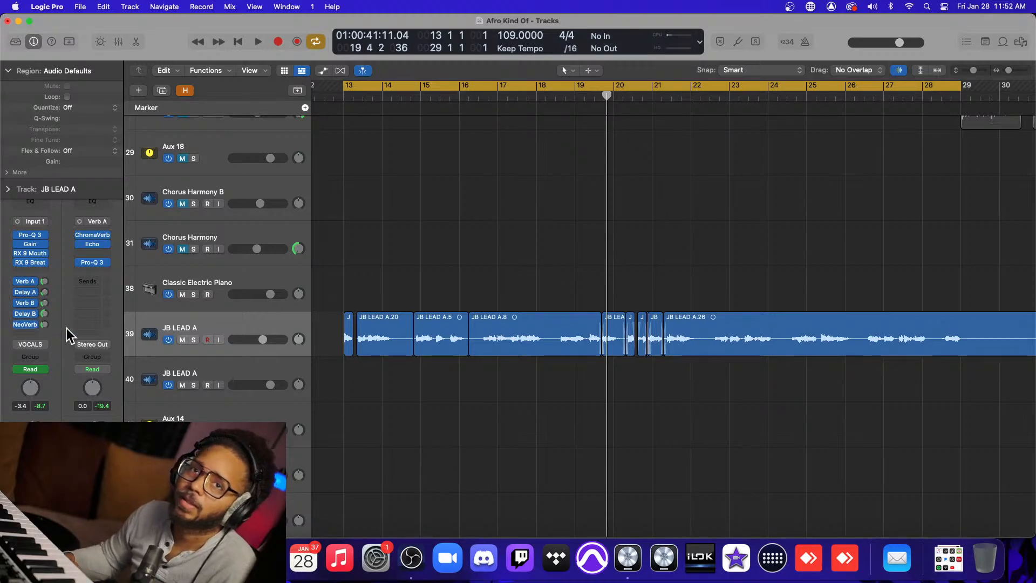
# Turn the Channel EQ back on for the Delay A aux and set its Echo's Color to -41.
pyautogui.click(45, 293)
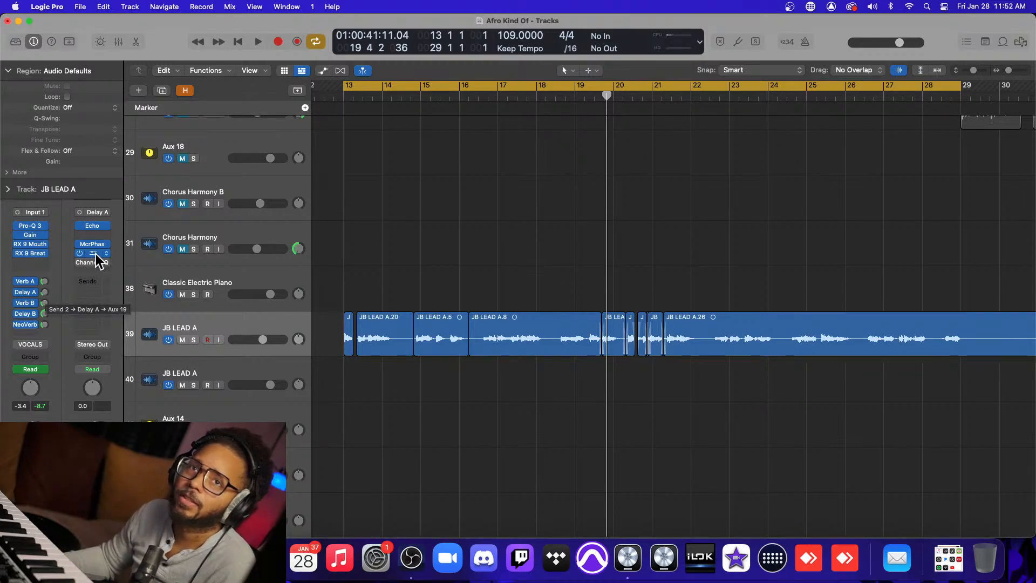
pyautogui.click(93, 227)
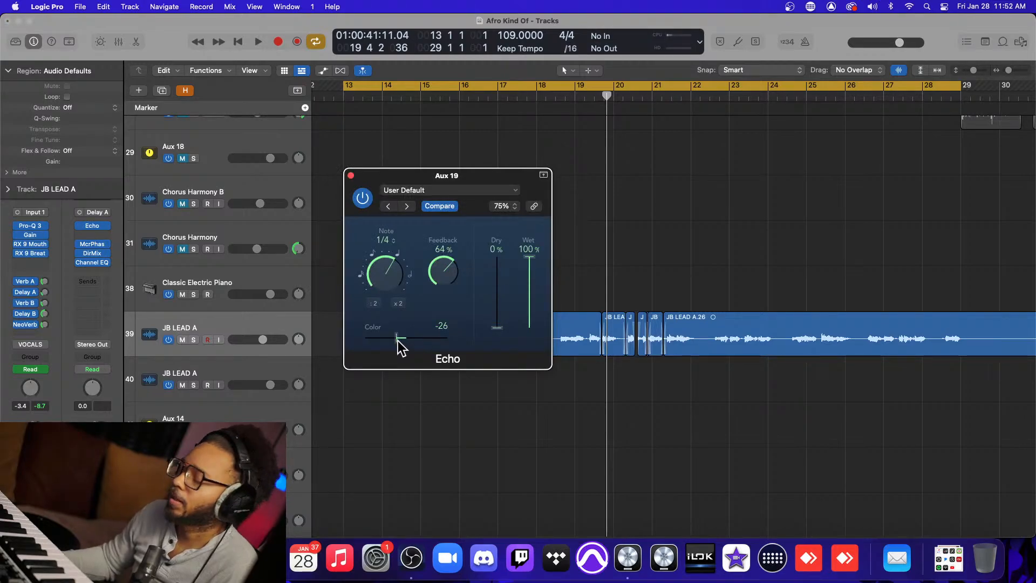
pyautogui.moveTo(398, 341); pyautogui.dragTo(395, 348)
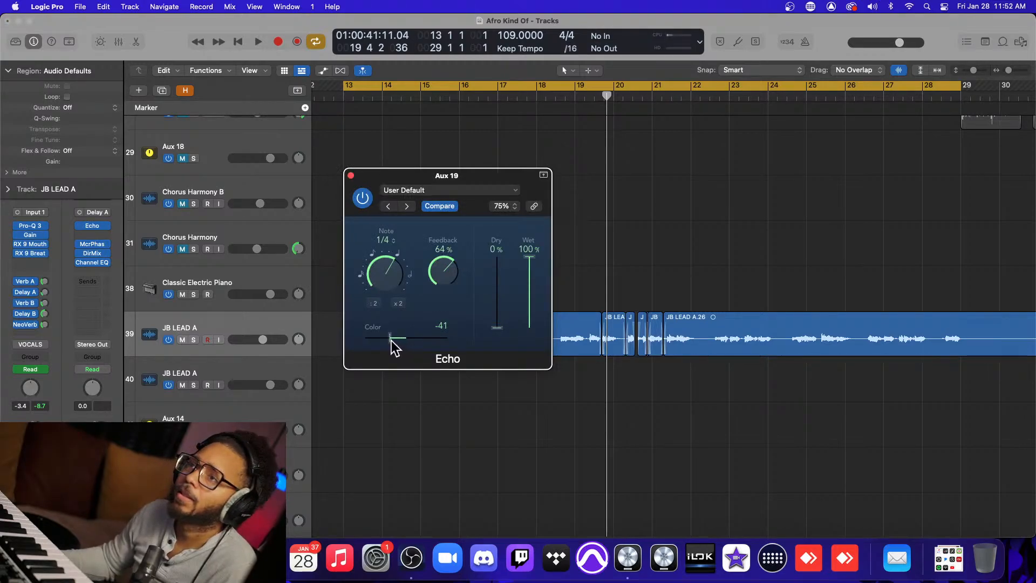
# Close the Echo window and review the plug-in chains on the Verb B, Delay B, NeoVerb, Verb A and Delay A auxes.
pyautogui.click(350, 175)
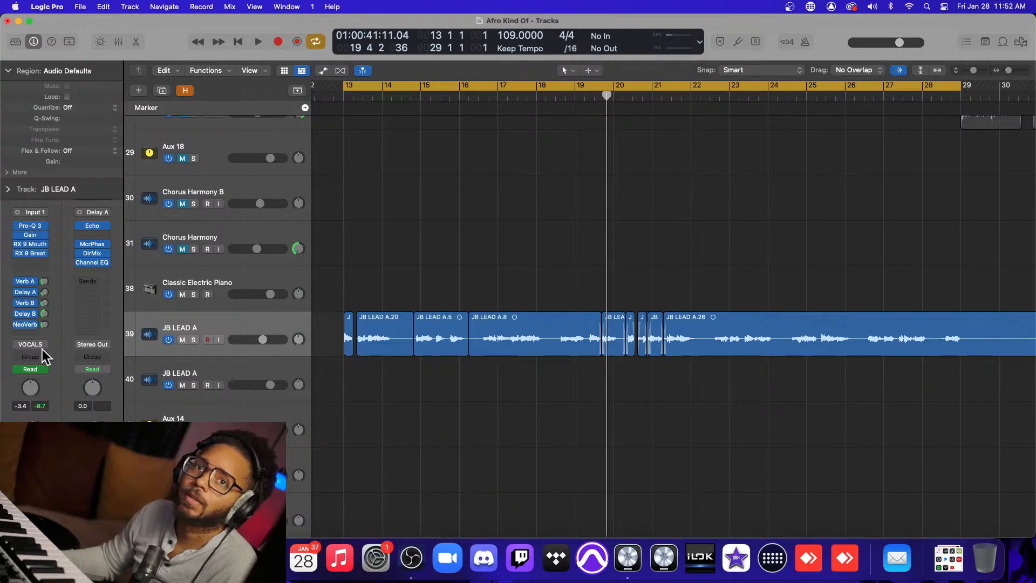
pyautogui.click(45, 303)
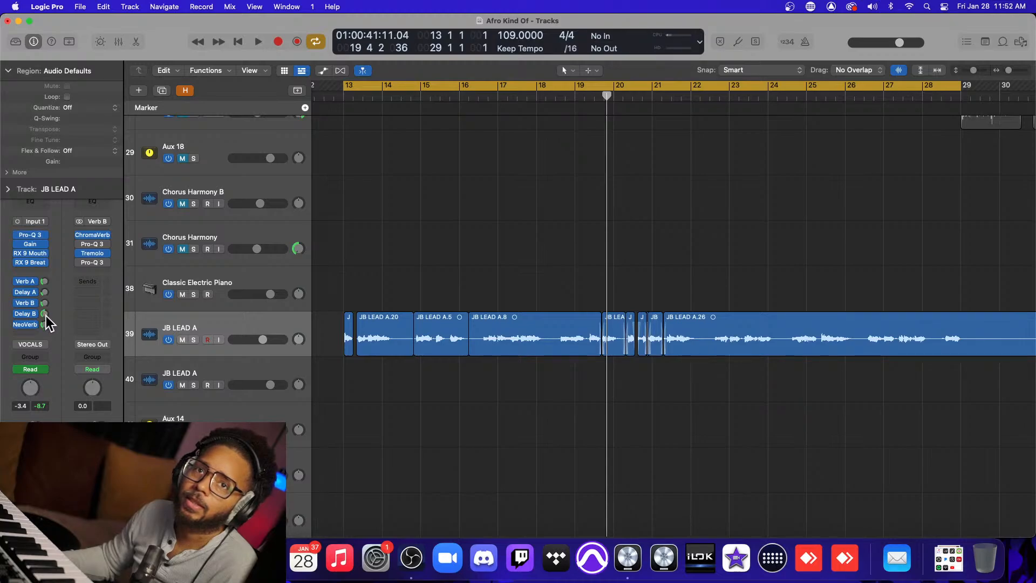
pyautogui.click(45, 313)
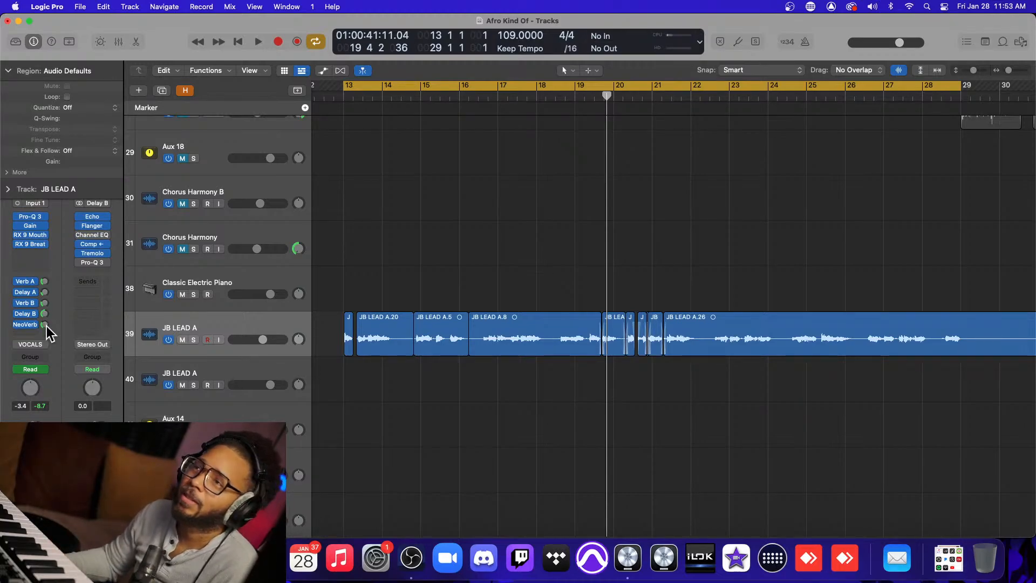
pyautogui.click(45, 324)
pyautogui.click(45, 281)
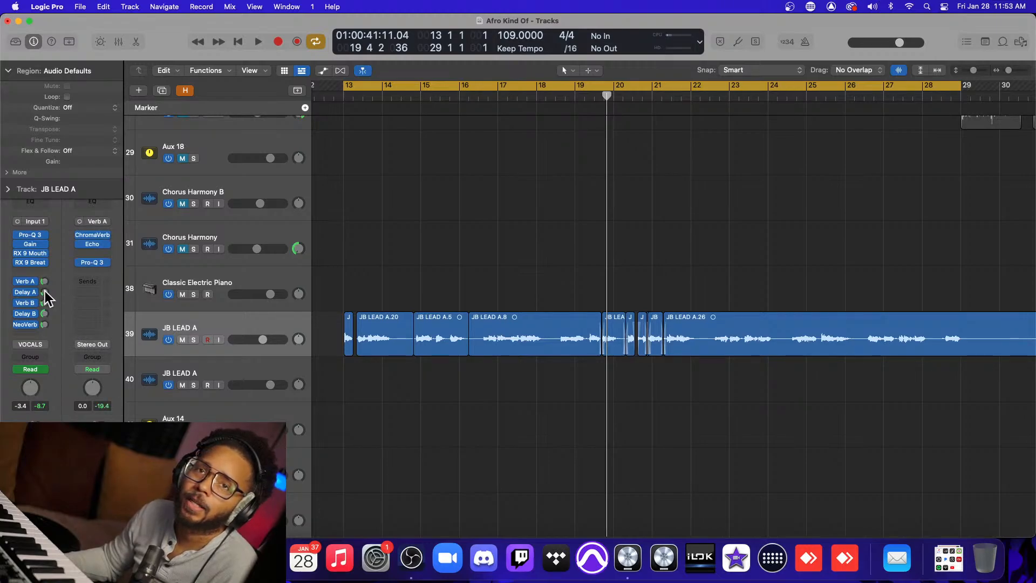
pyautogui.click(44, 292)
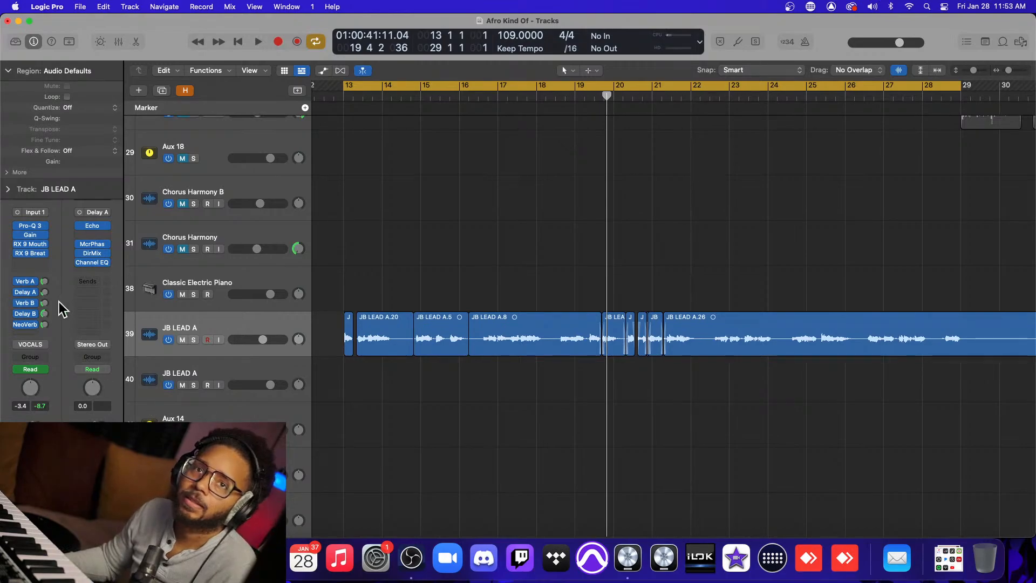
pyautogui.click(44, 281)
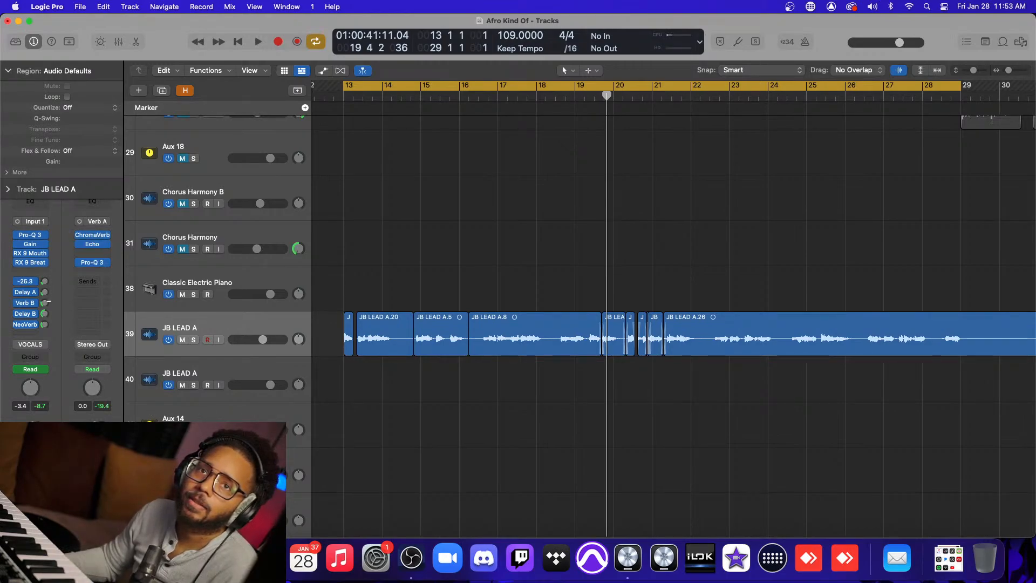
# Restore filtering on the Verb B and Delay B auxes by enabling their Pro-Q 3 and Channel EQ plug-ins and setting Delay B's Echo Color to 20.
pyautogui.click(45, 303)
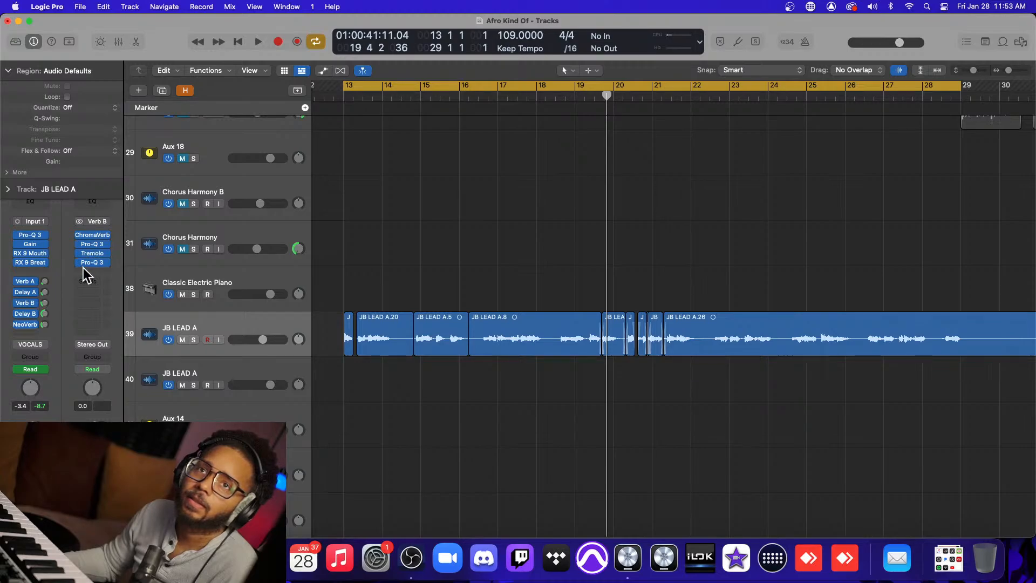
pyautogui.click(45, 314)
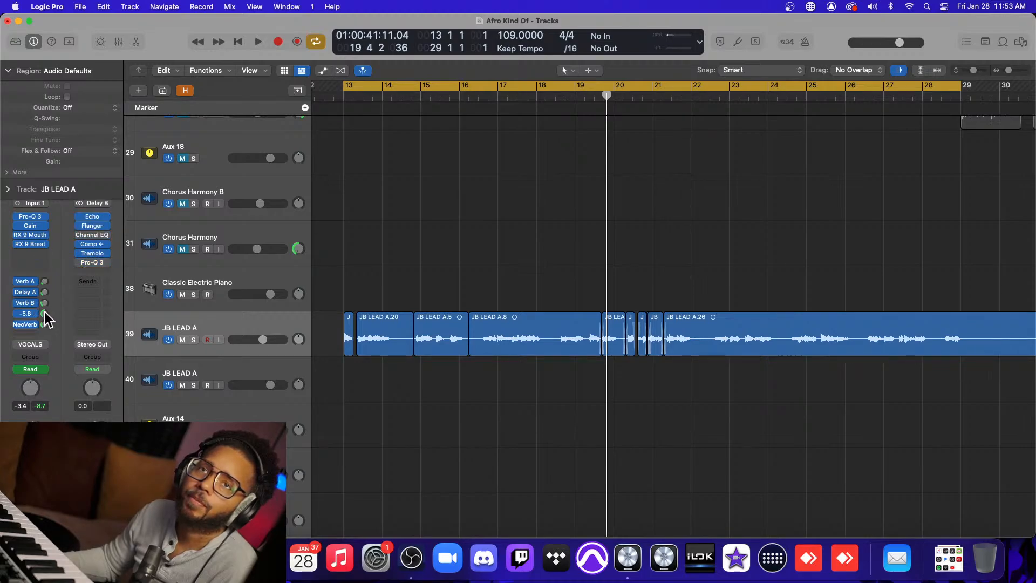
pyautogui.click(94, 215)
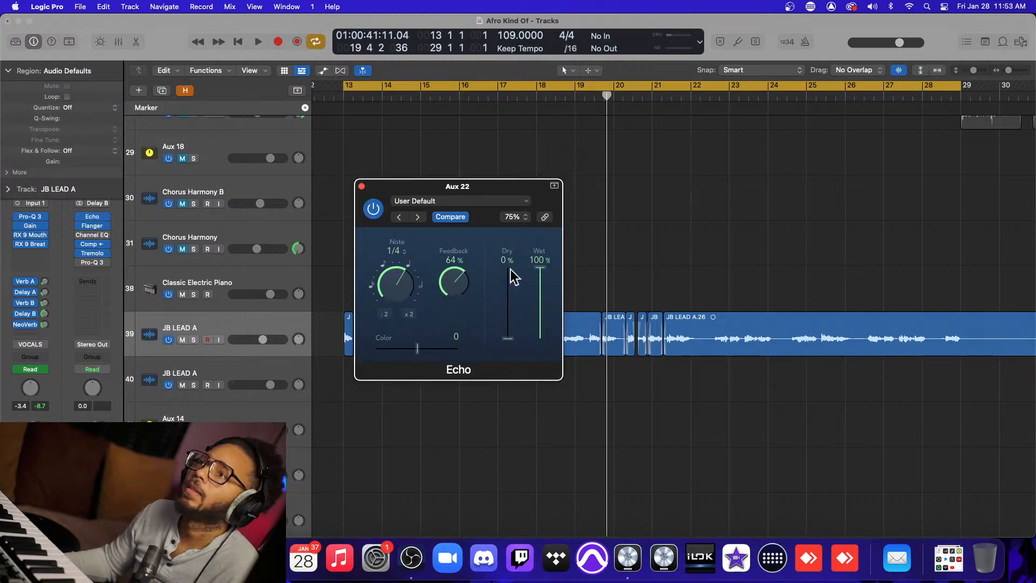
pyautogui.moveTo(416, 349); pyautogui.dragTo(424, 349)
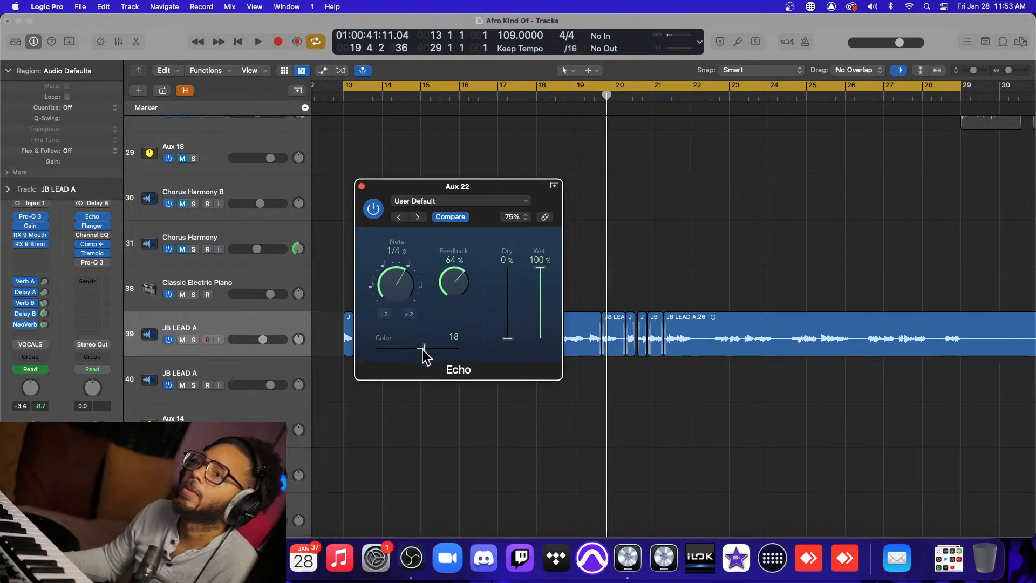
pyautogui.click(362, 185)
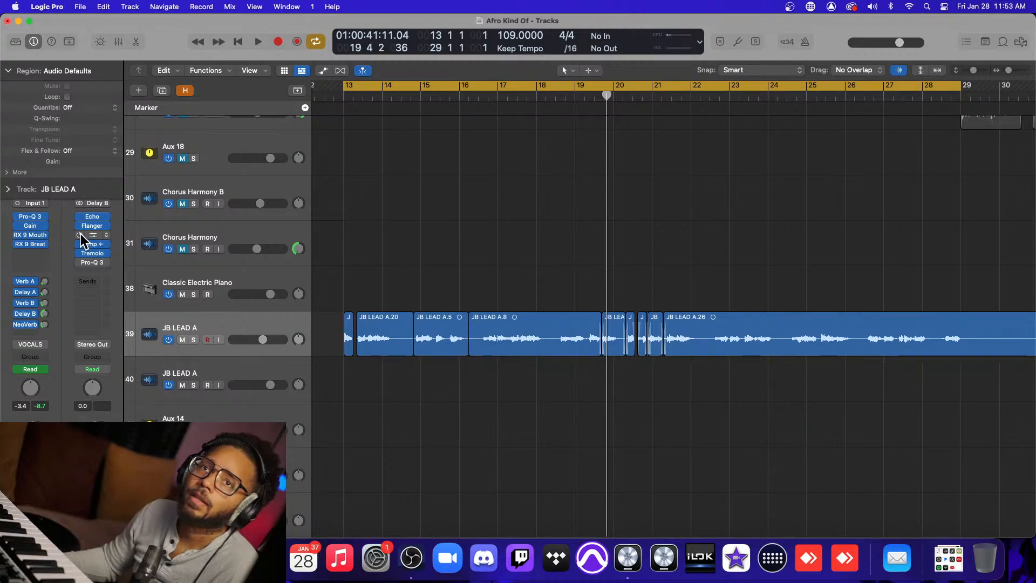
# Turn on the Pre EQ in Neoverb on the NeoVerb aux and close the plug-in window.
pyautogui.click(38, 325)
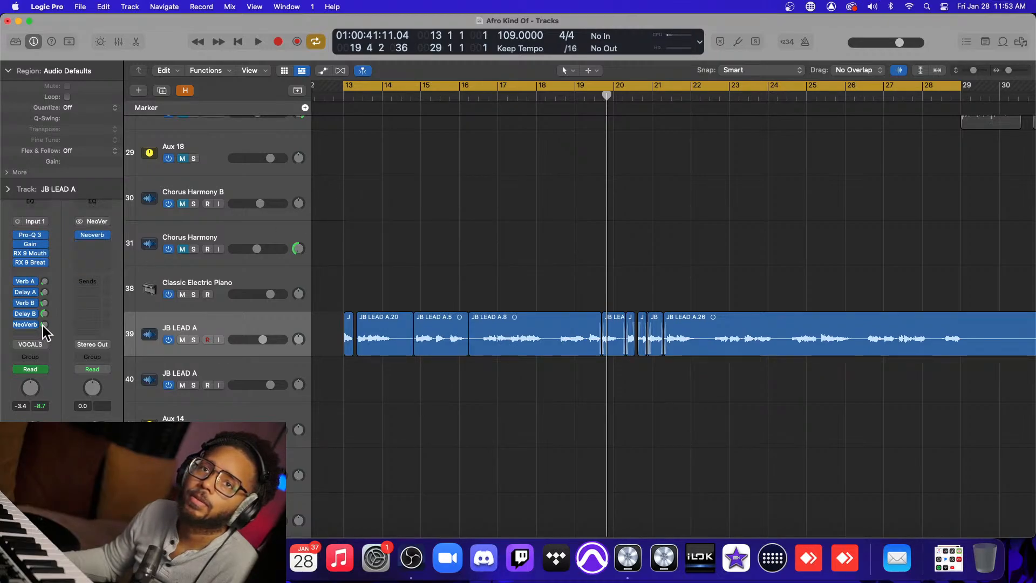
pyautogui.click(94, 236)
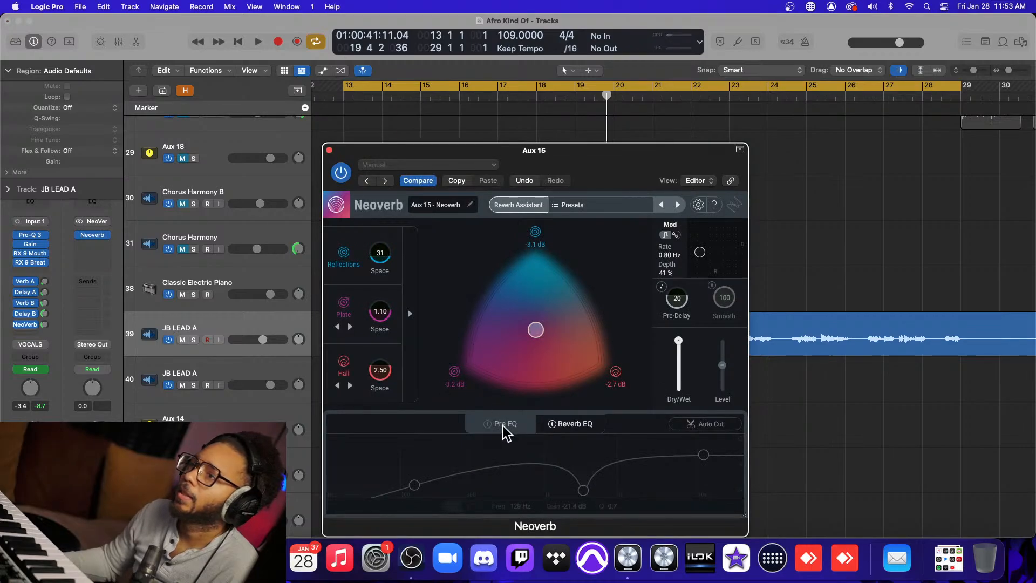
pyautogui.click(487, 426)
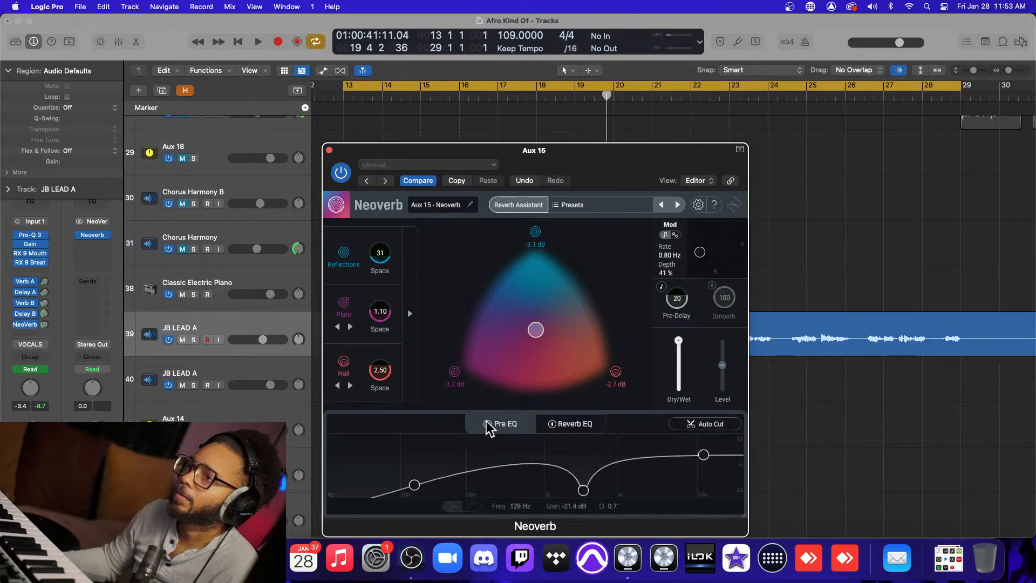
pyautogui.click(329, 150)
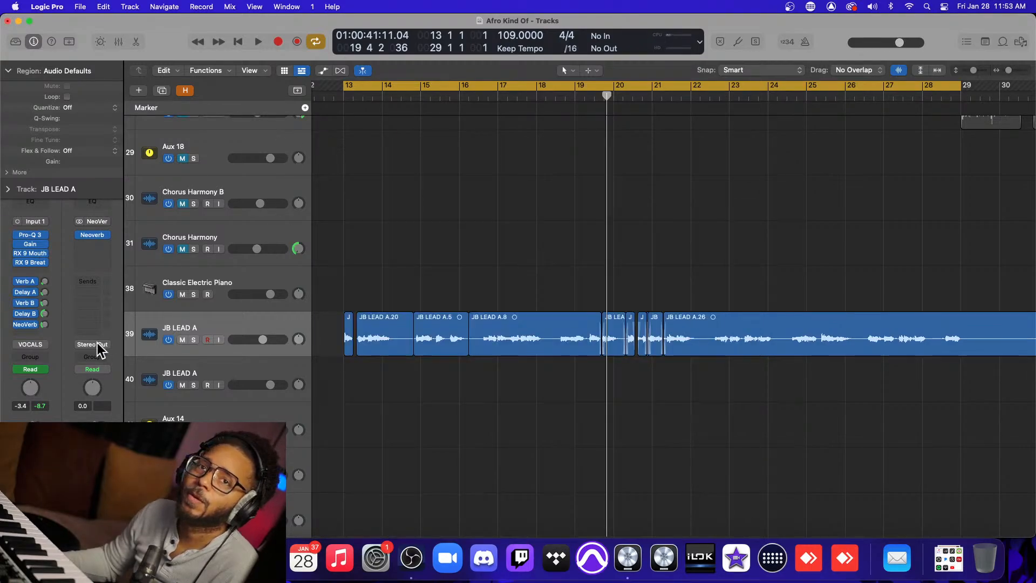
# Review the Verb A and Delay A auxes and inspect the Output EQ of ChromaVerb on the Verb B aux.
pyautogui.click(44, 282)
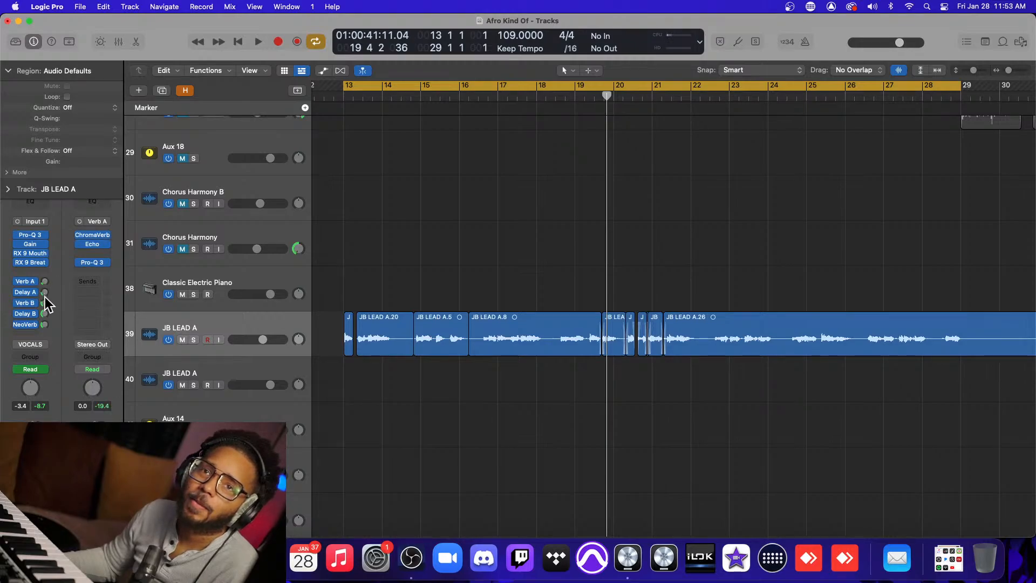
pyautogui.click(45, 292)
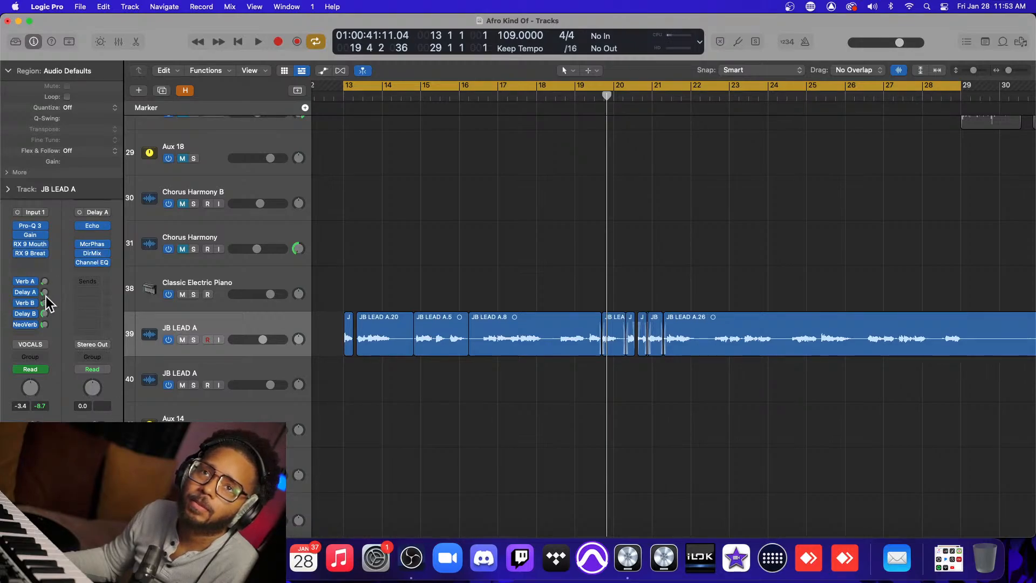
pyautogui.click(45, 304)
pyautogui.click(92, 235)
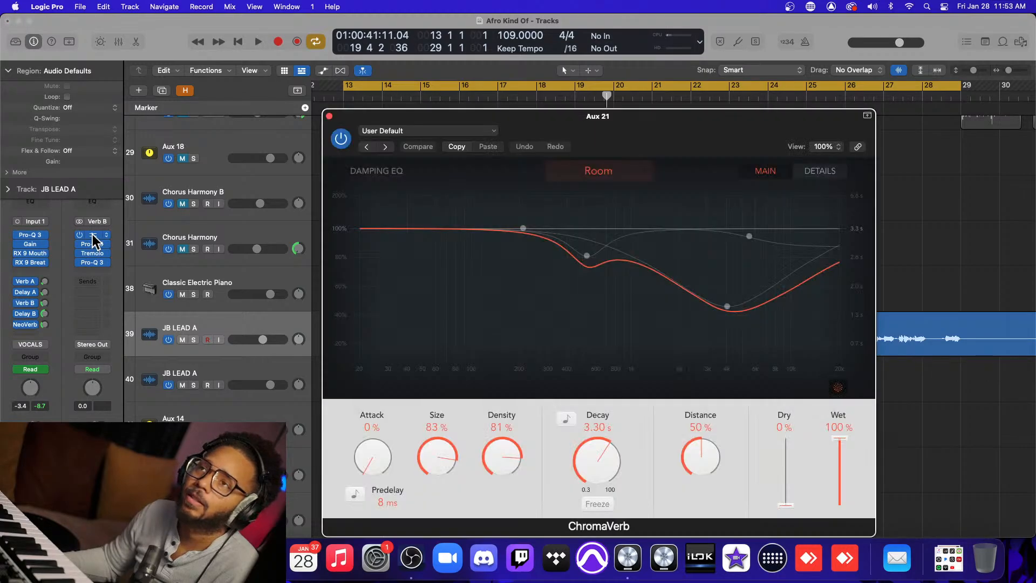
pyautogui.click(823, 174)
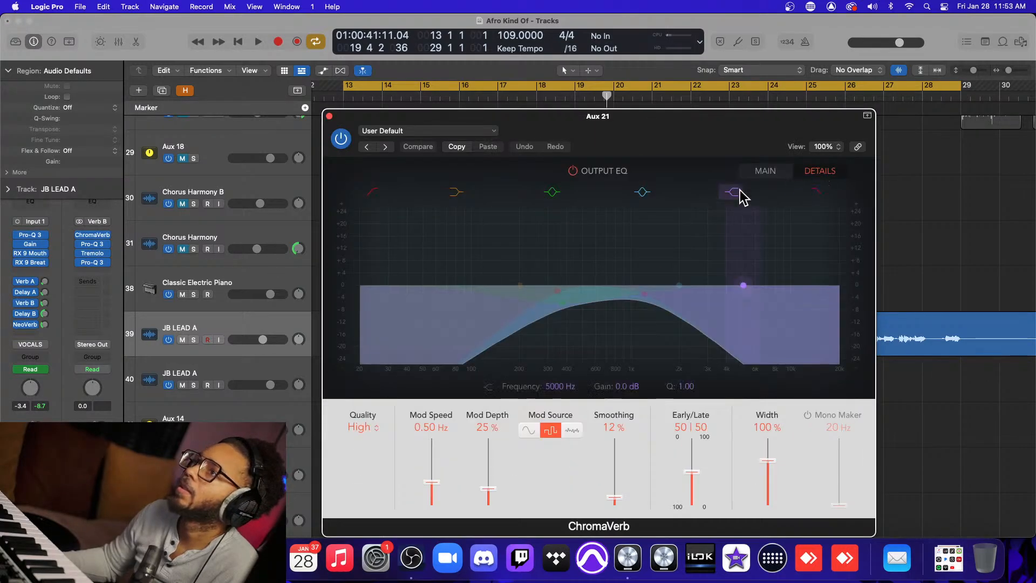
# Turn on the Output EQ of ChromaVerb on the Verb A aux and close its window.
pyautogui.click(44, 282)
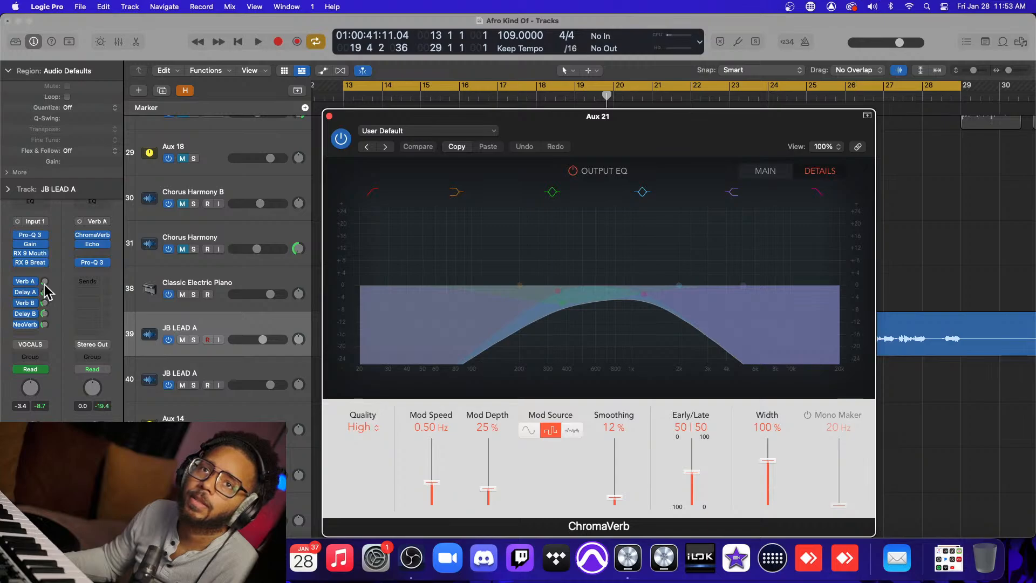
pyautogui.click(94, 236)
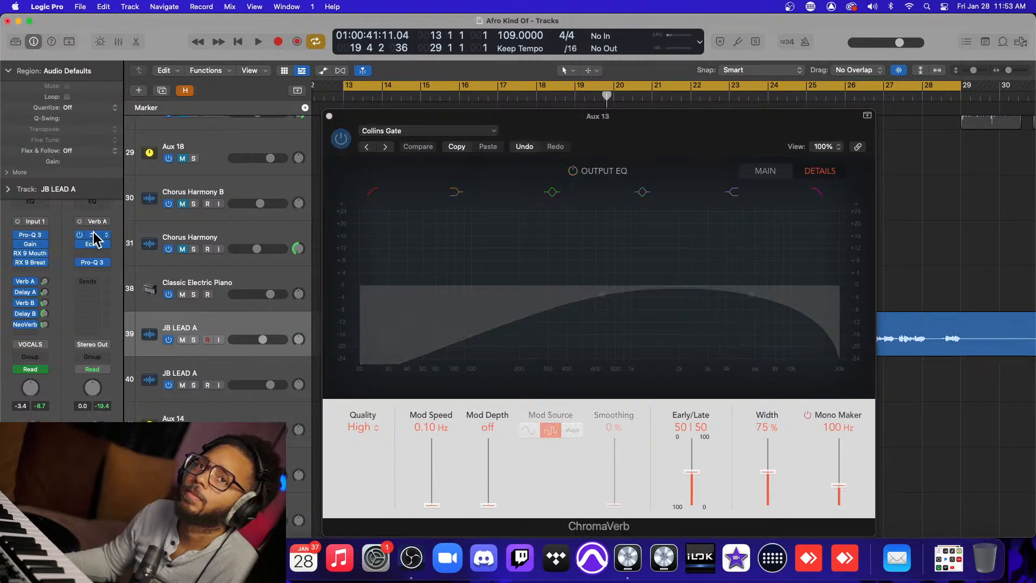
pyautogui.click(573, 171)
pyautogui.click(330, 116)
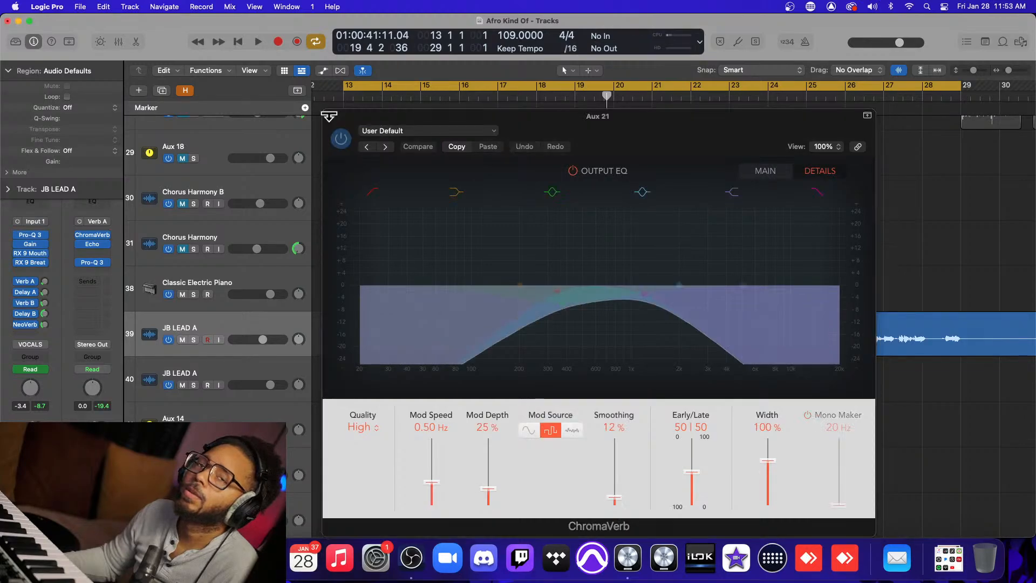
# Check the Verb B, Delay B and NeoVerb auxes, including Delay B's Echo, and close the open plug-in windows.
pyautogui.click(45, 303)
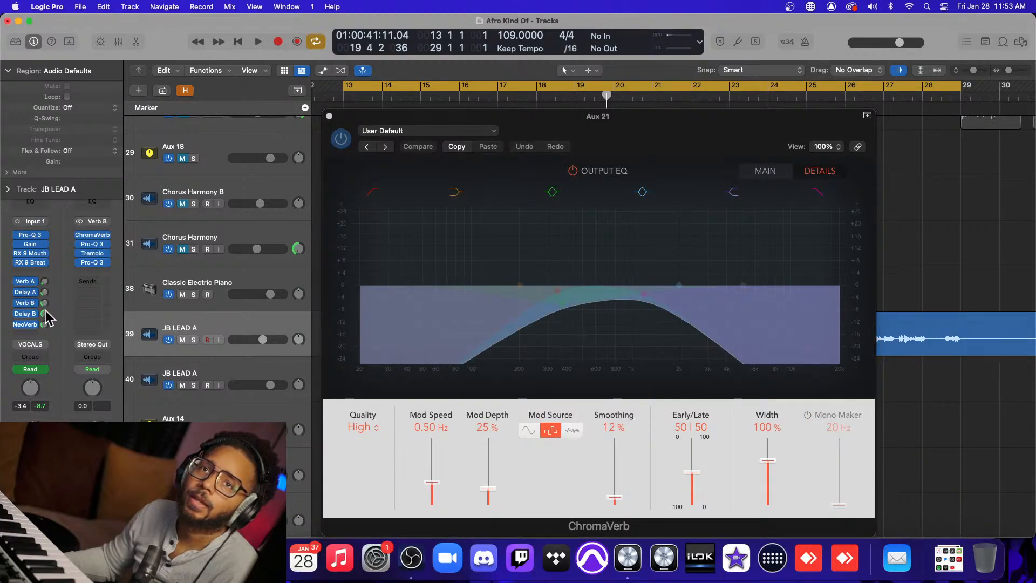
pyautogui.click(45, 313)
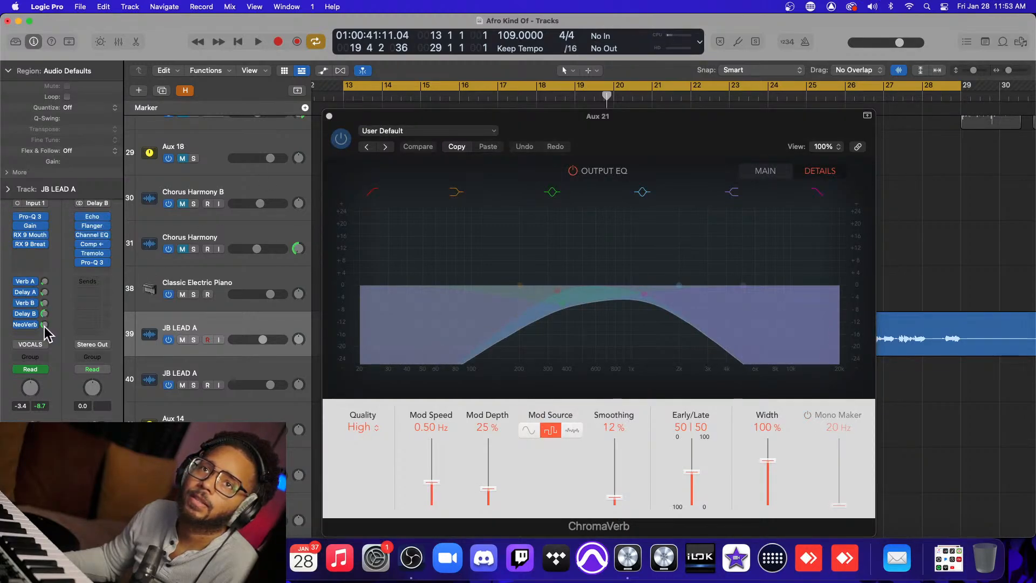
pyautogui.click(93, 216)
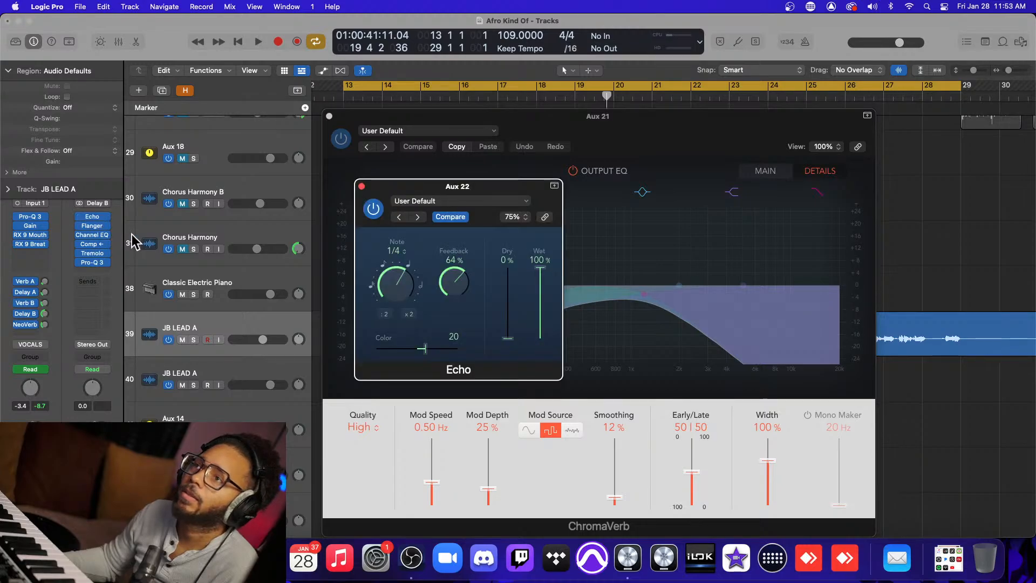
pyautogui.click(44, 325)
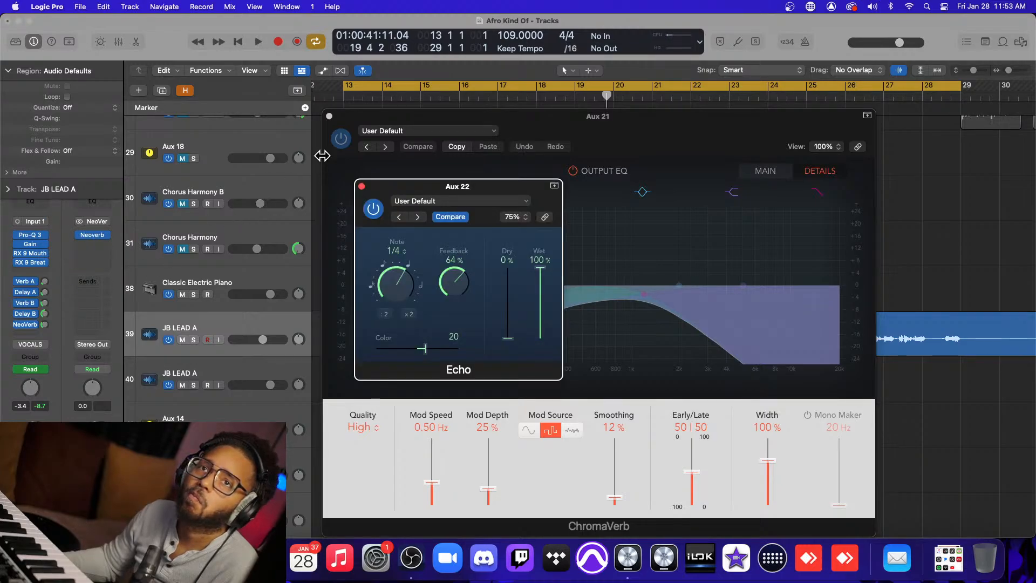
pyautogui.click(329, 116)
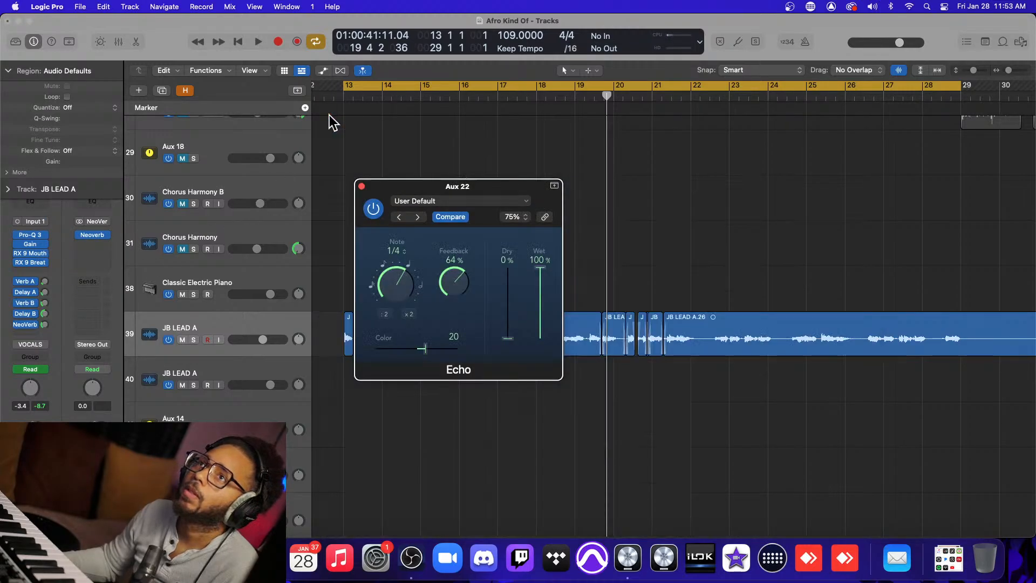
pyautogui.click(362, 187)
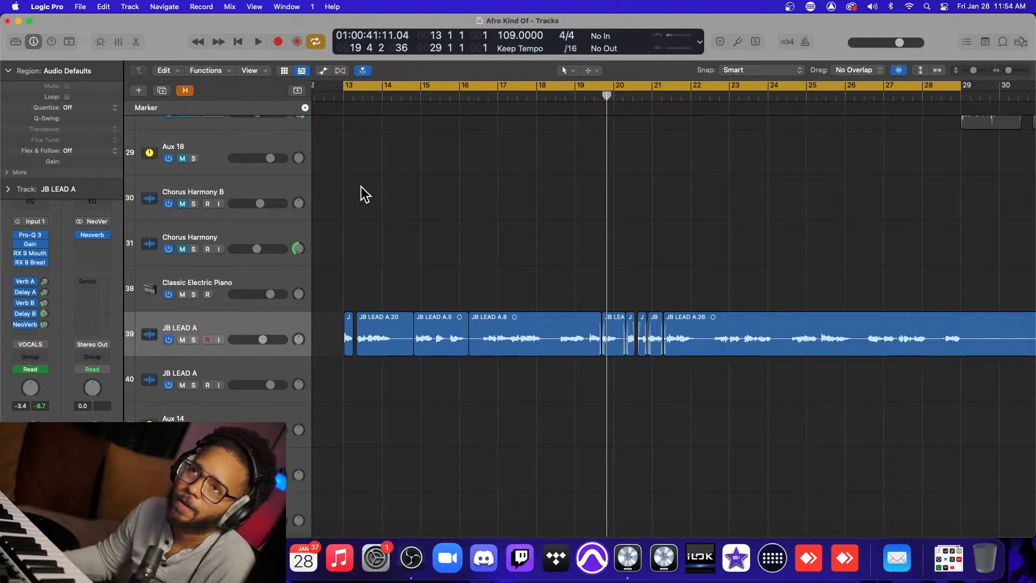
# Bypass every send on the JB LEAD A track except Verb B and show the Verb B aux.
pyautogui.click(44, 282)
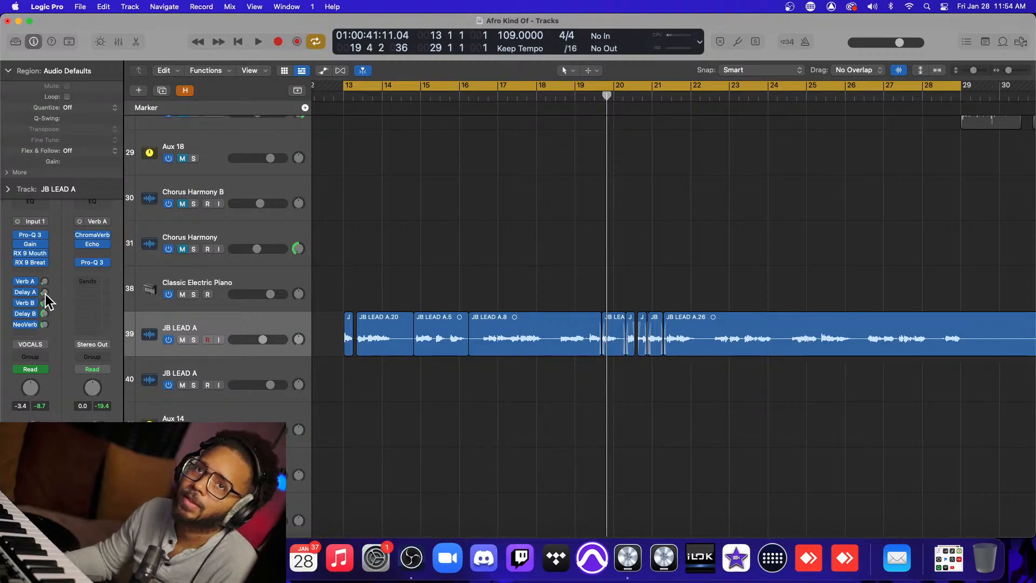
pyautogui.click(44, 292)
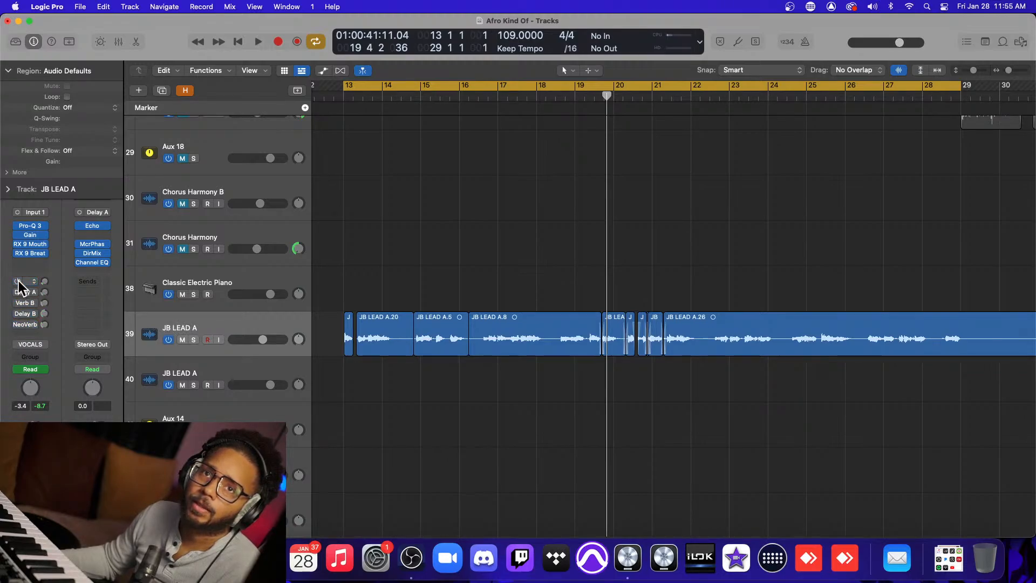
pyautogui.click(44, 302)
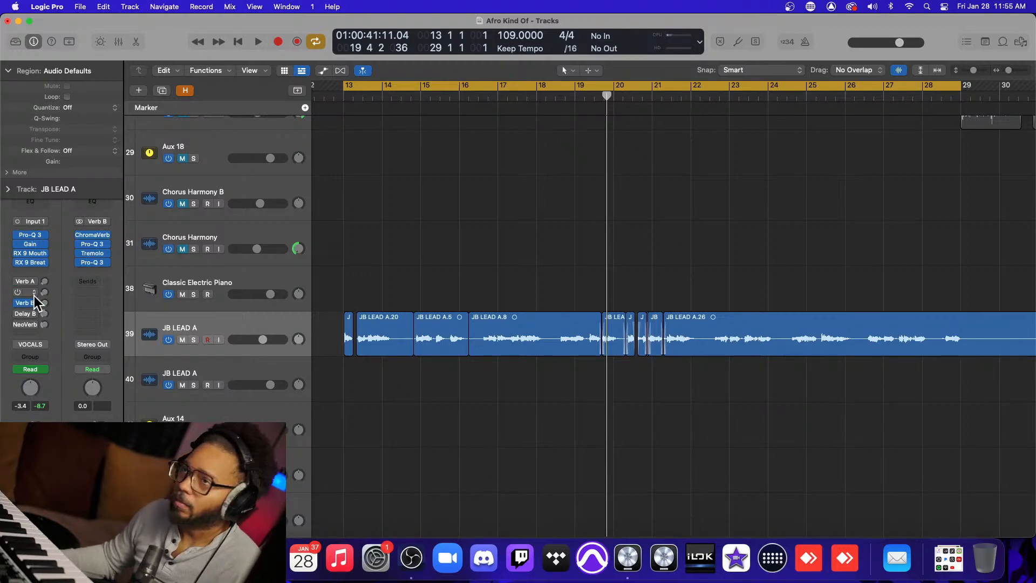
# Raise JB LEAD A's Verb B send to about 4.9 during playback and show the main settings of that aux's ChromaVerb.
pyautogui.press('space')
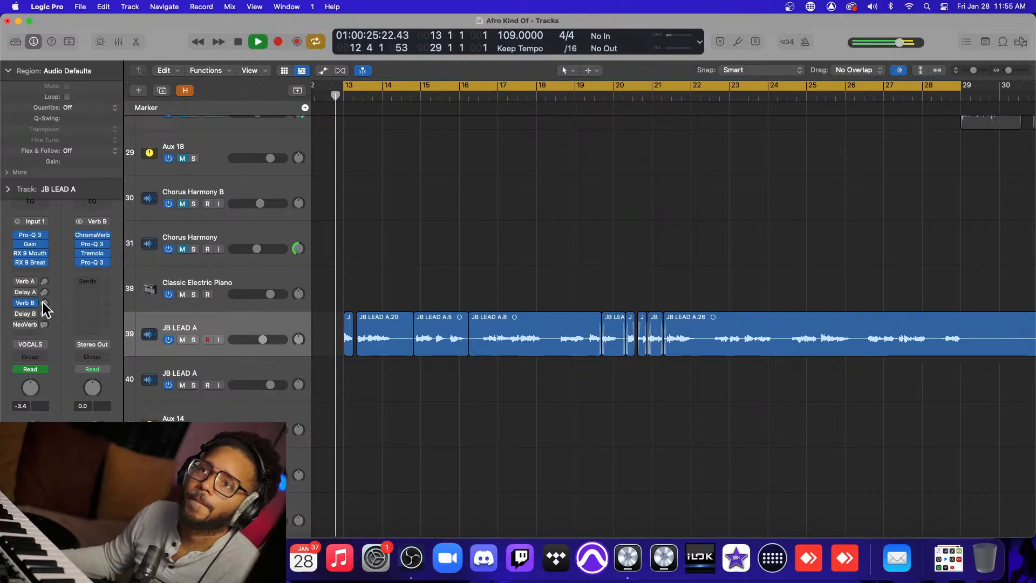
pyautogui.moveTo(43, 301); pyautogui.dragTo(54, 230)
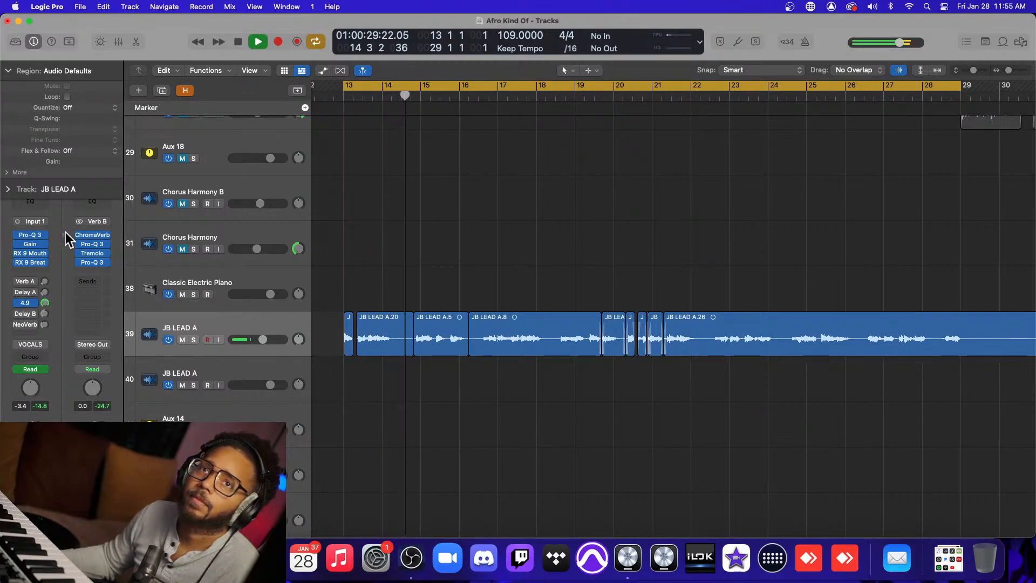
pyautogui.click(95, 235)
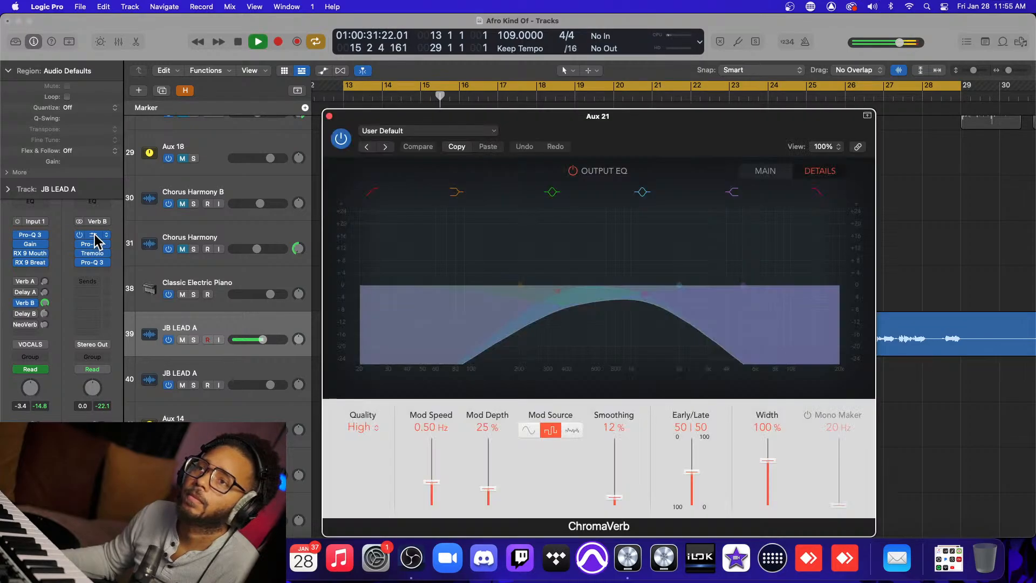
pyautogui.click(771, 171)
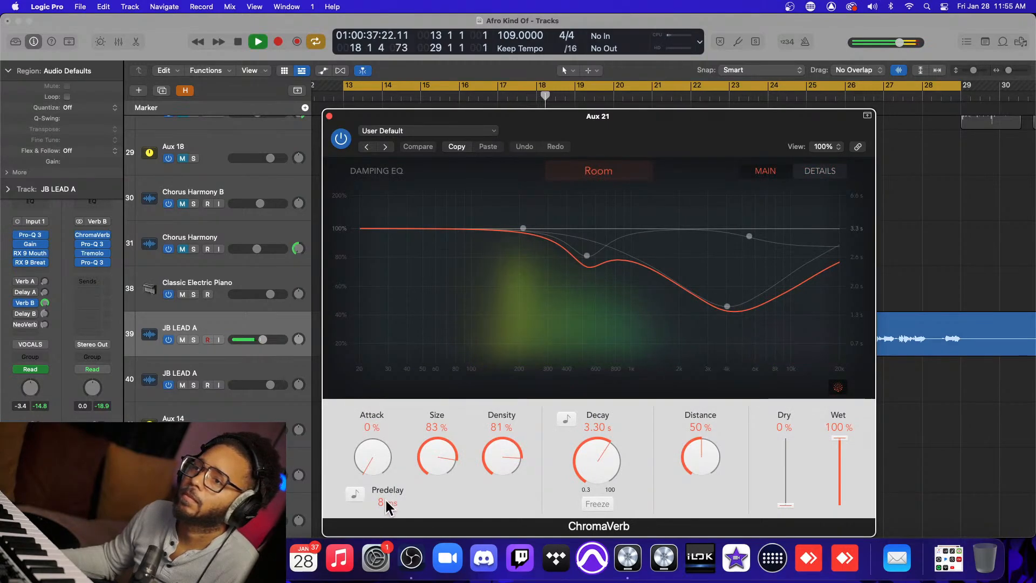
# Audition the vocal while raising ChromaVerb's predelay in stages from 9 ms through 116 ms and 350 ms to 429 ms.
pyautogui.press('space')
pyautogui.moveTo(381, 504); pyautogui.dragTo(381, 504)
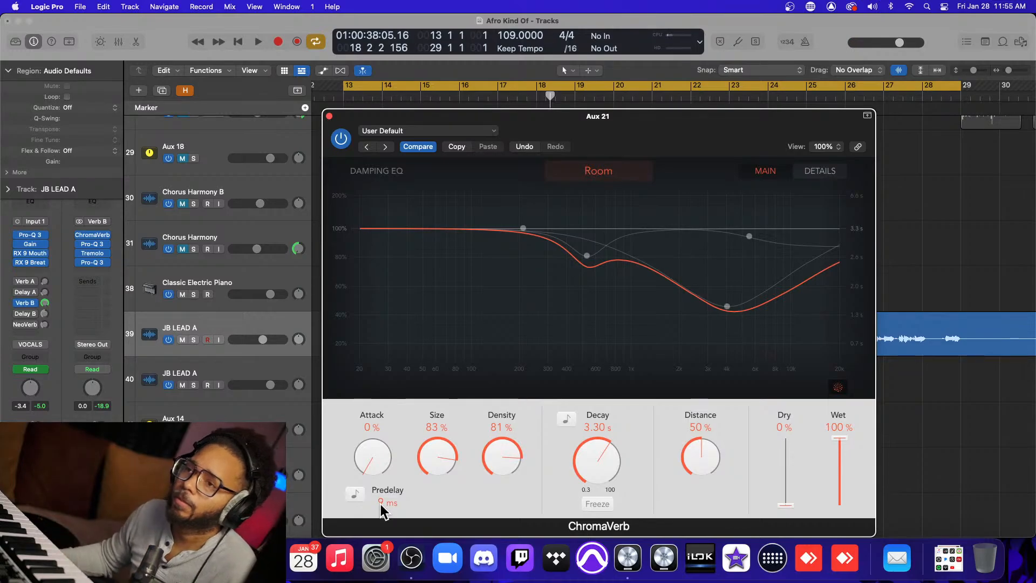
pyautogui.press('space')
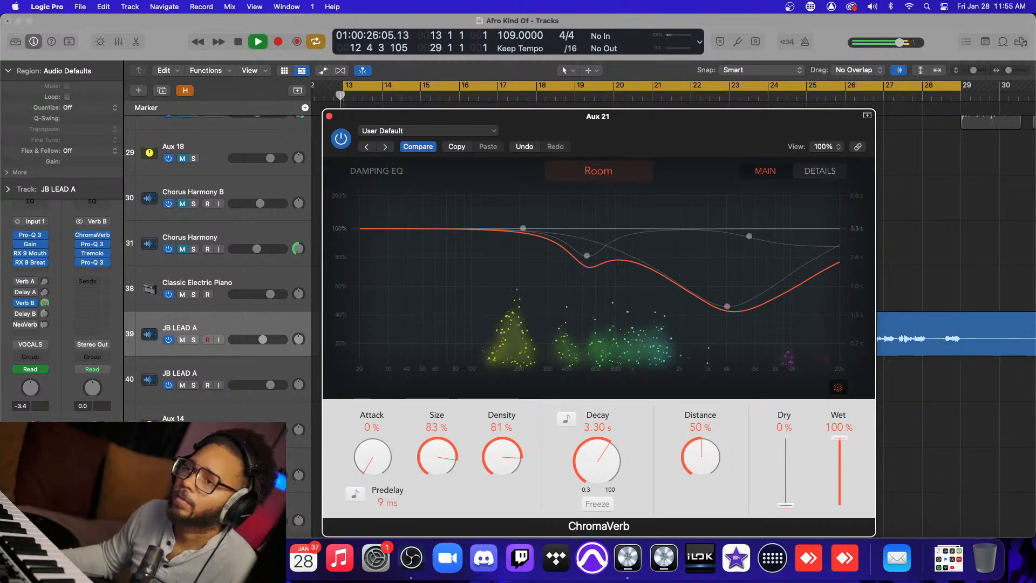
pyautogui.moveTo(381, 504); pyautogui.dragTo(381, 444)
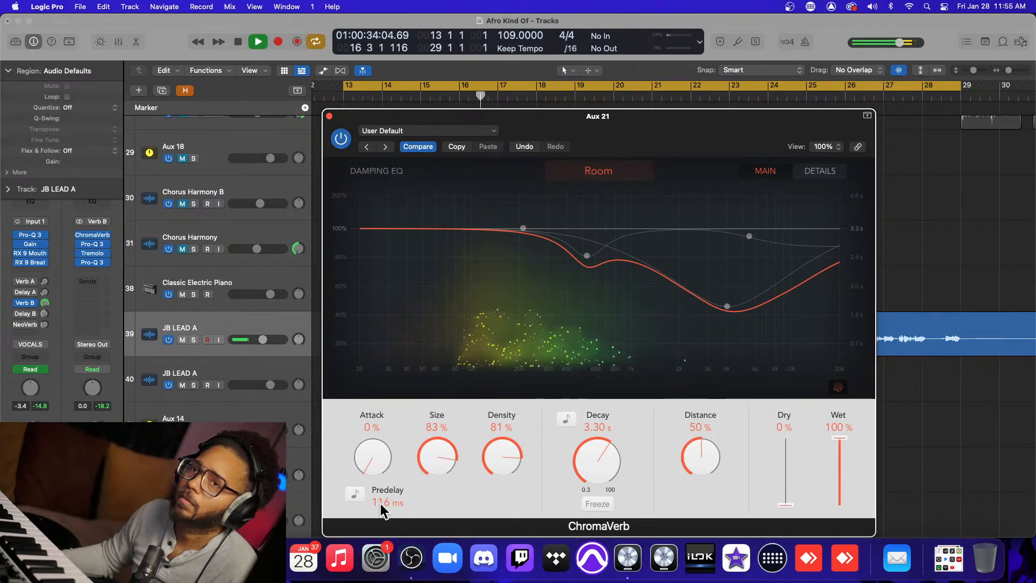
pyautogui.moveTo(380, 503); pyautogui.dragTo(380, 451)
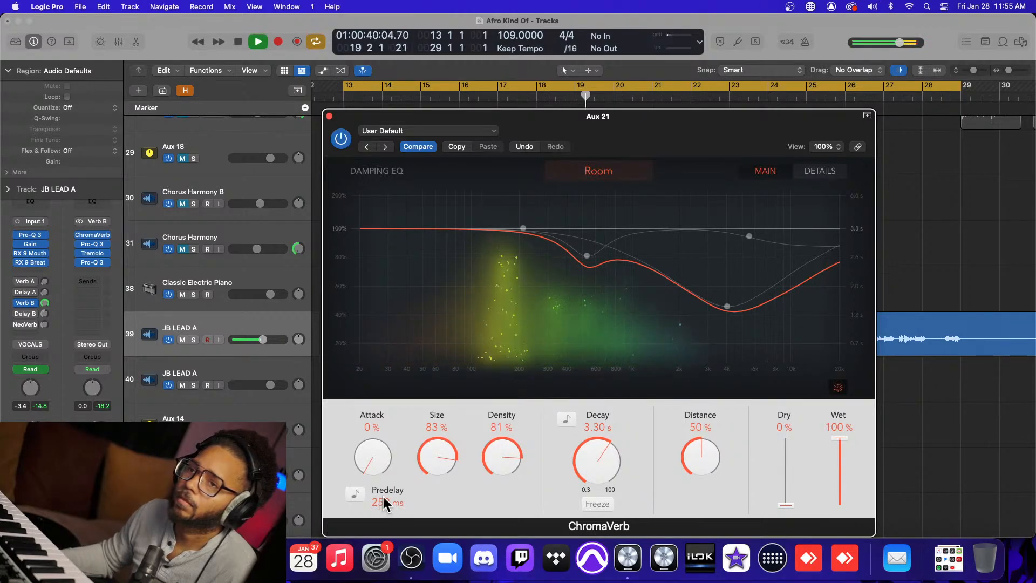
pyautogui.moveTo(381, 507); pyautogui.dragTo(381, 459)
pyautogui.press('space')
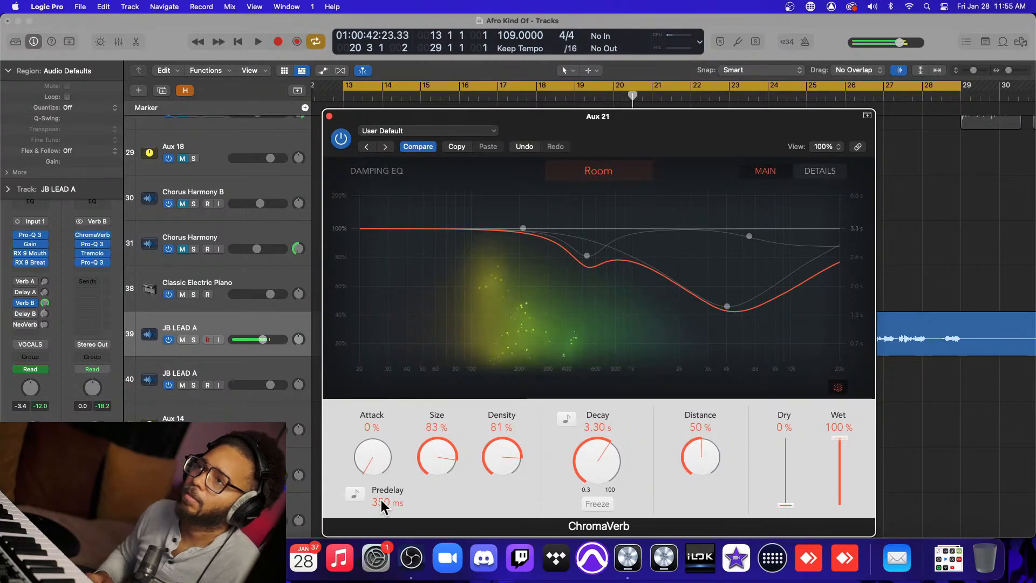
pyautogui.moveTo(381, 507); pyautogui.dragTo(382, 465)
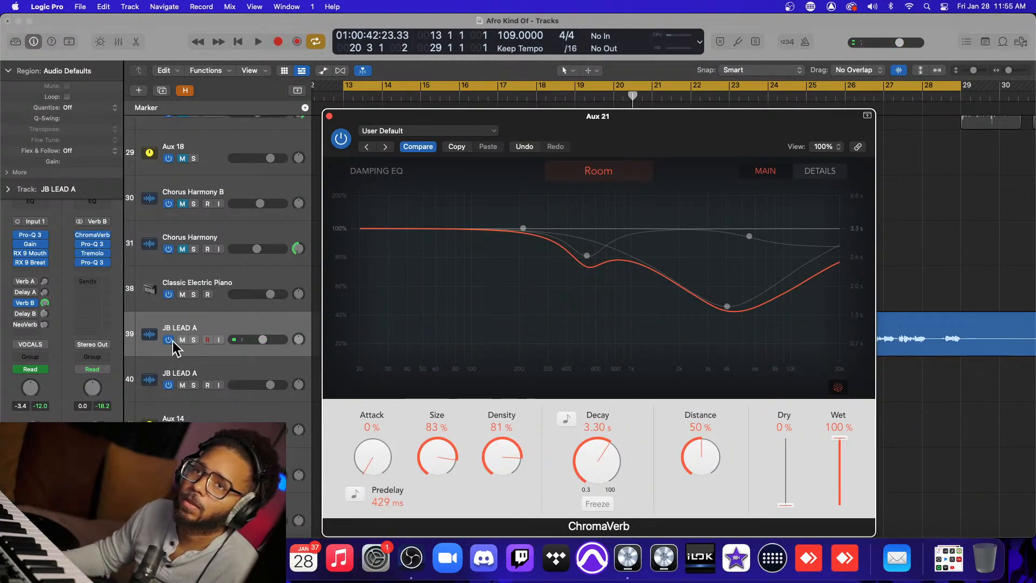
# Solo the JB LEAD A track, shorten ChromaVerb's decay to 0.48 s, and audition a 550 ms predelay.
pyautogui.click(193, 340)
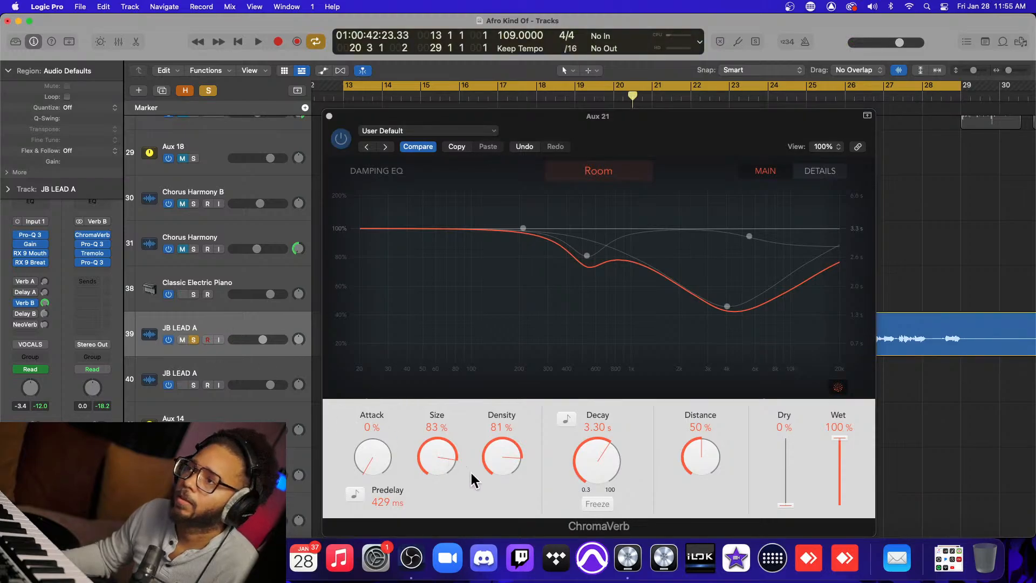
pyautogui.moveTo(607, 462); pyautogui.dragTo(599, 540)
pyautogui.press('space')
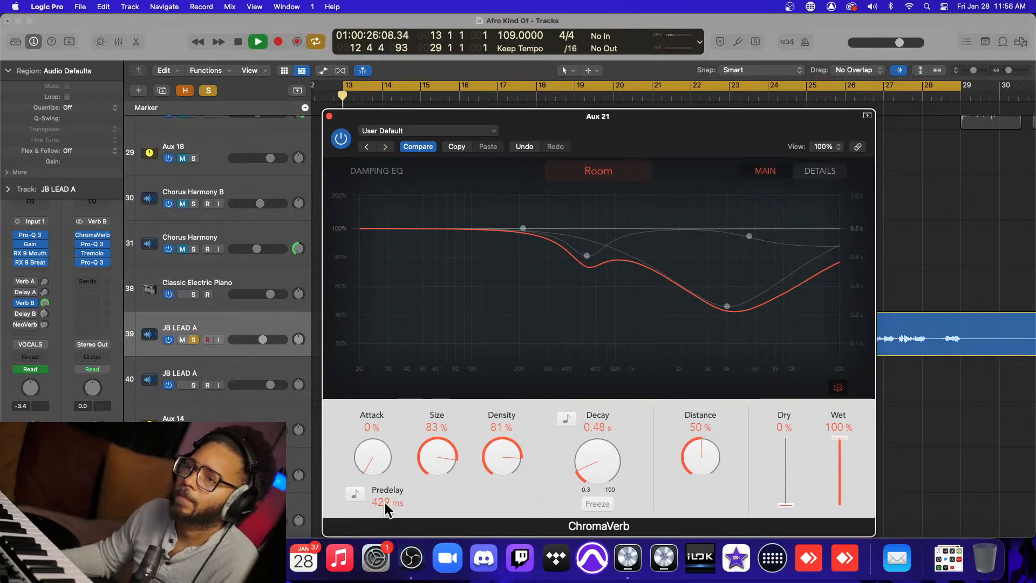
pyautogui.moveTo(383, 501)
pyautogui.mouseDown()
pyautogui.moveTo(383, 477)
pyautogui.moveTo(390, 504)
pyautogui.mouseUp()
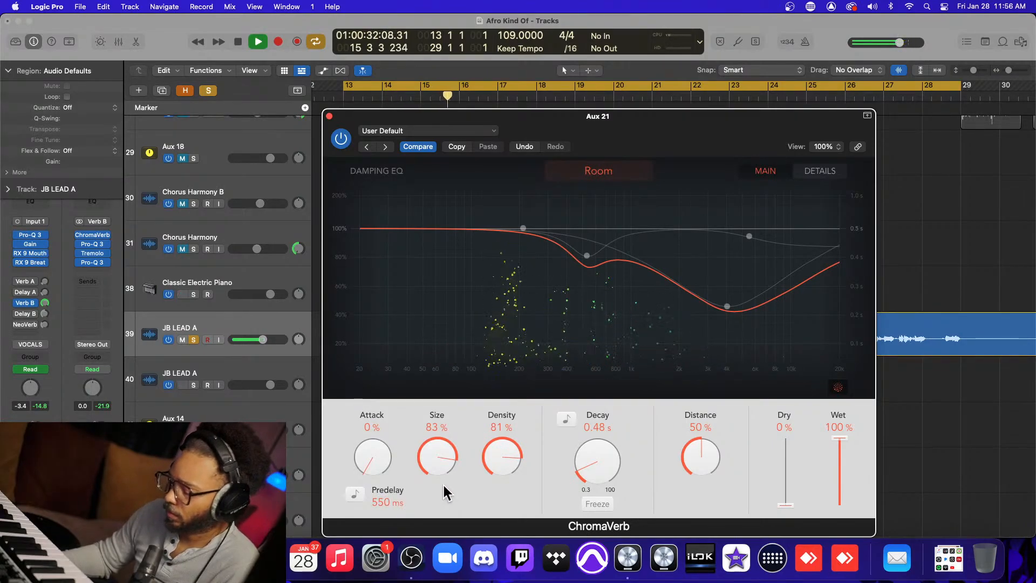
pyautogui.press('space')
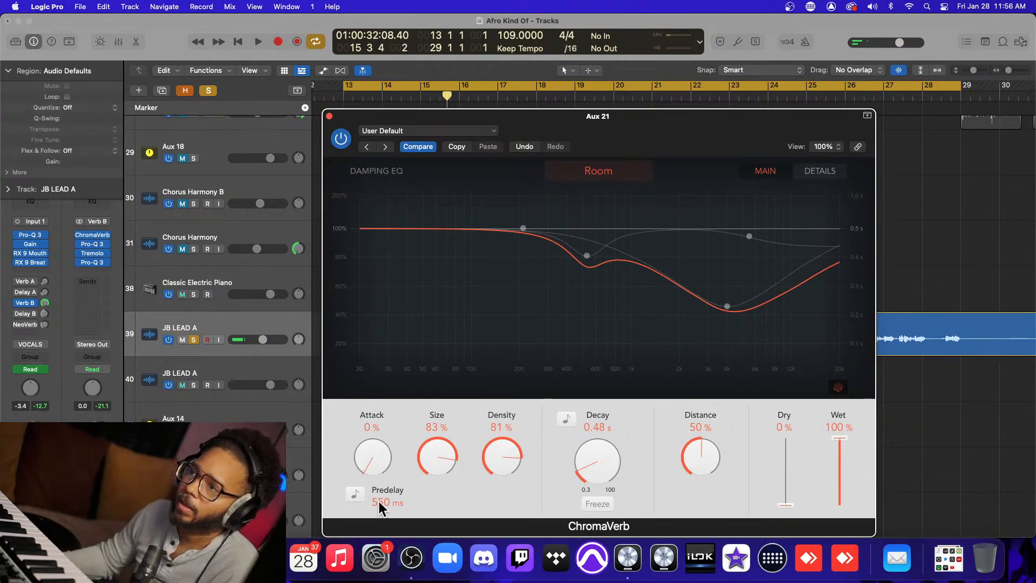
# Audition the soloed vocal with ChromaVerb's predelay reduced to 32 ms and to 0 ms.
pyautogui.moveTo(381, 506)
pyautogui.mouseDown()
pyautogui.moveTo(385, 495)
pyautogui.moveTo(382, 526)
pyautogui.mouseUp()
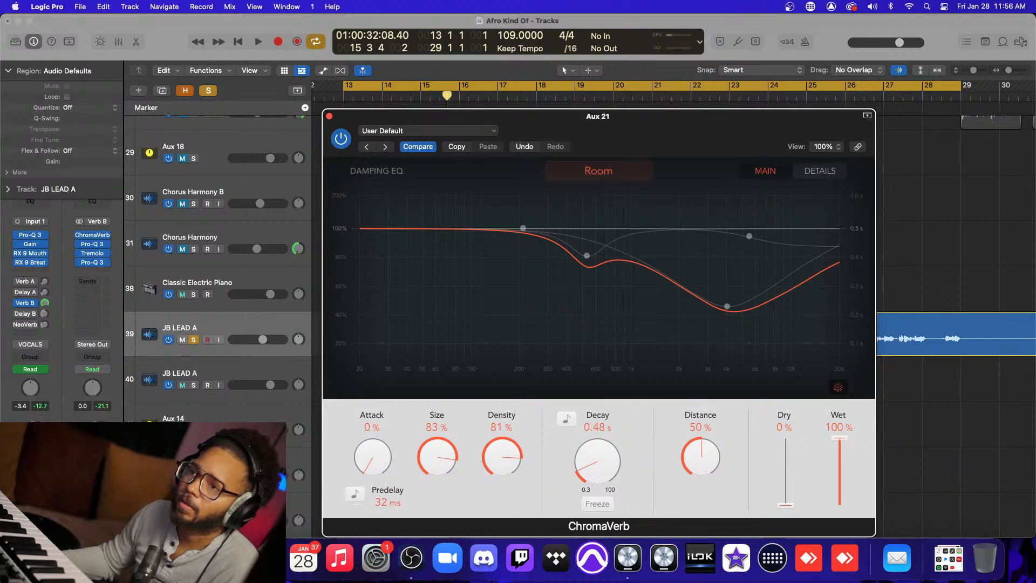
pyautogui.press('space')
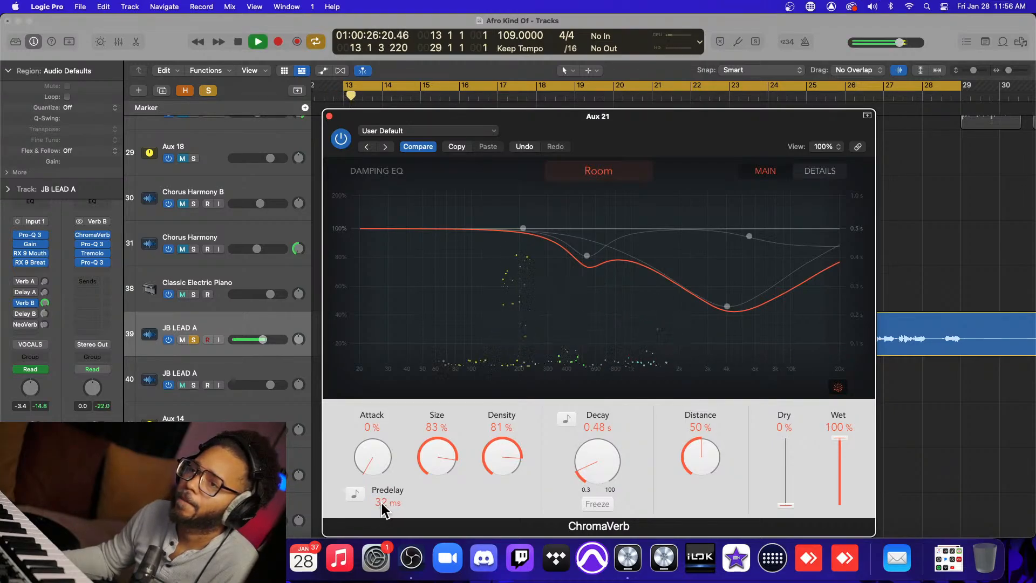
pyautogui.moveTo(382, 504)
pyautogui.mouseDown()
pyautogui.moveTo(382, 521)
pyautogui.moveTo(381, 503)
pyautogui.mouseUp()
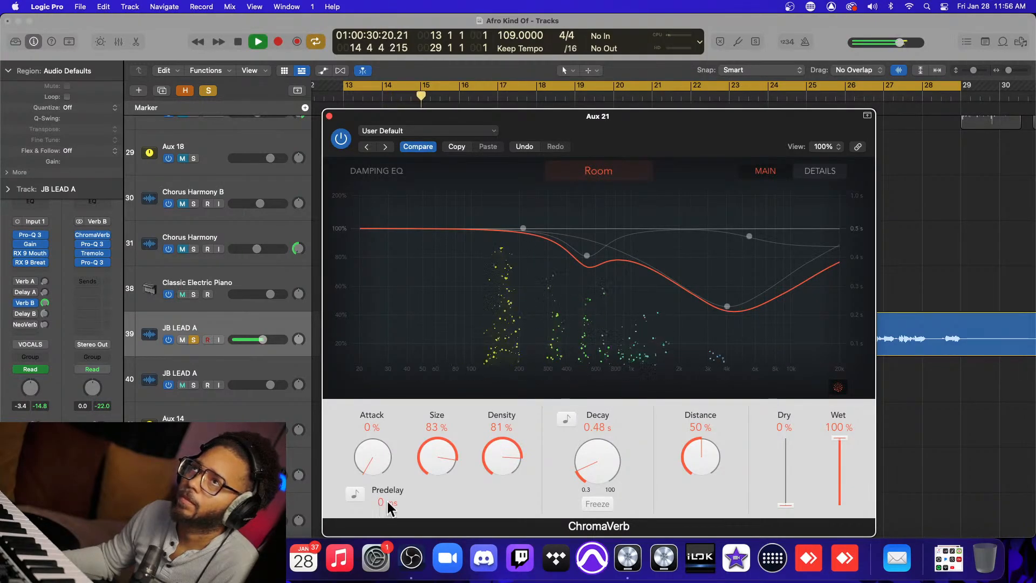
pyautogui.press('space')
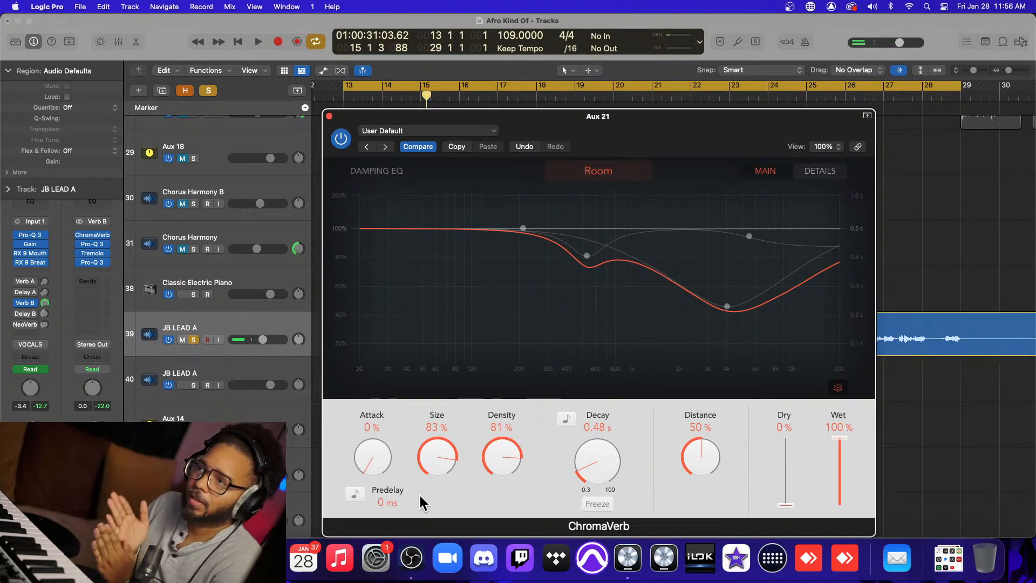
# Try ChromaVerb predelays of 188 ms and 237 ms on the soloed vocal, and reduce the predelay to 149 ms during playback.
pyautogui.moveTo(384, 502)
pyautogui.mouseDown()
pyautogui.moveTo(384, 485)
pyautogui.moveTo(387, 511)
pyautogui.mouseUp()
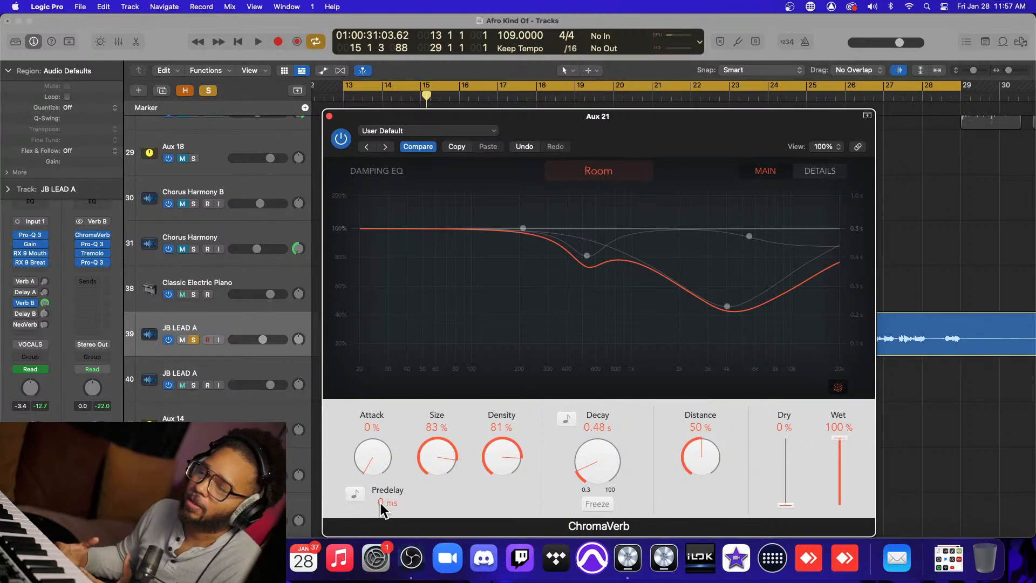
pyautogui.moveTo(387, 502); pyautogui.dragTo(388, 508)
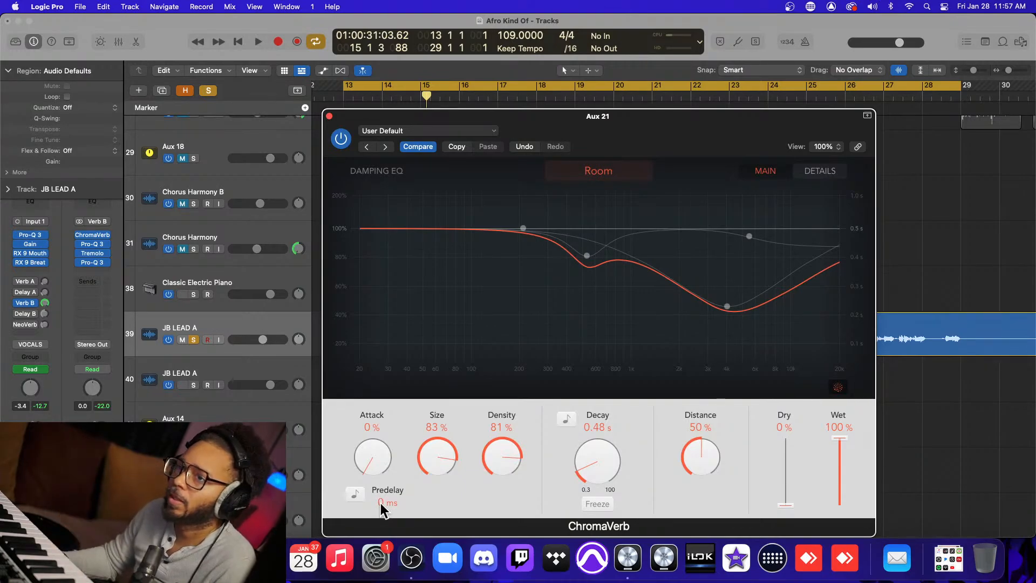
pyautogui.moveTo(388, 502); pyautogui.dragTo(387, 437)
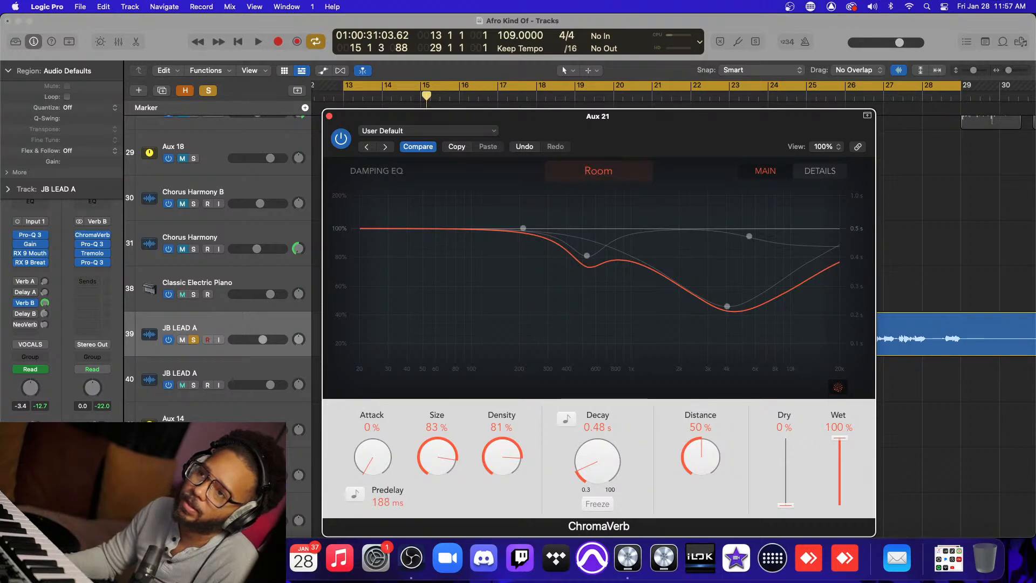
pyautogui.press('space')
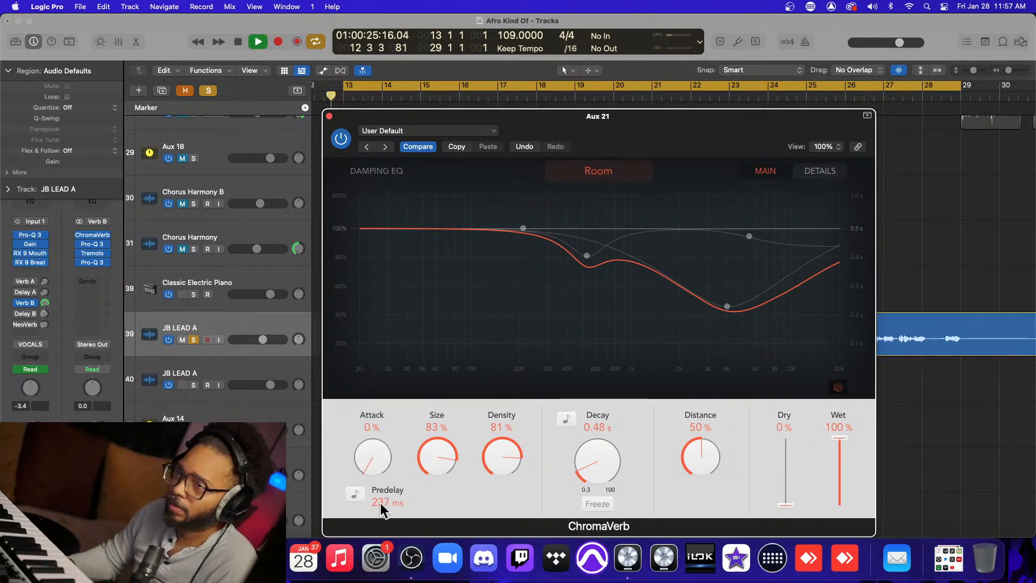
pyautogui.moveTo(381, 503); pyautogui.dragTo(381, 546)
pyautogui.press('space')
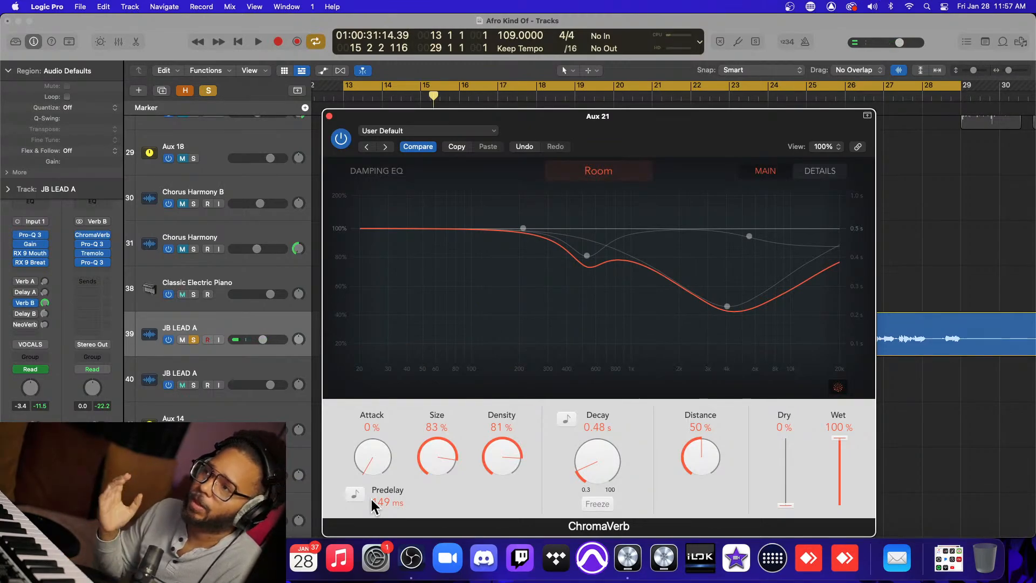
# Unsolo the JB LEAD A track and lower ChromaVerb's predelay to 115 ms while playing the full mix.
pyautogui.click(193, 340)
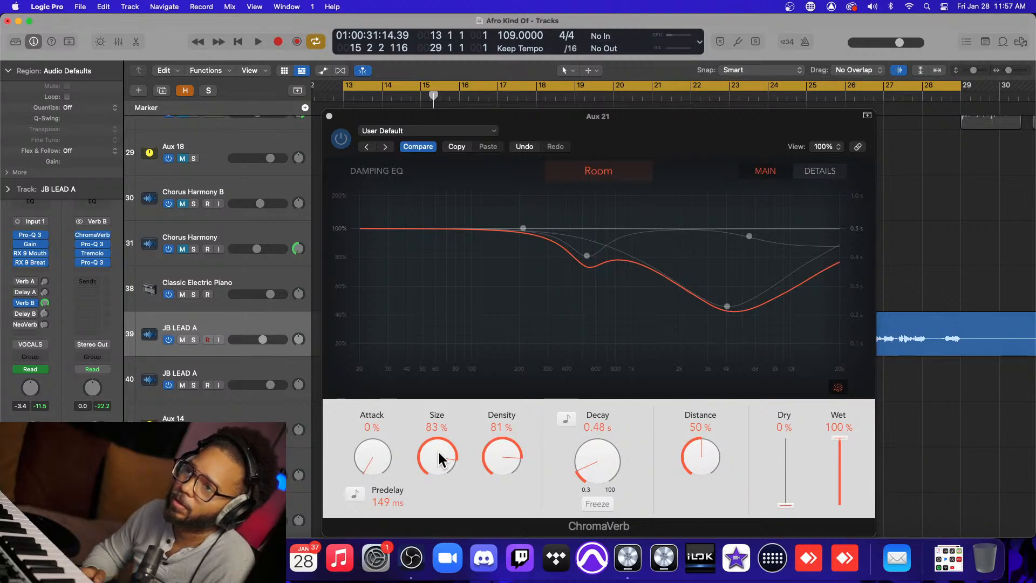
pyautogui.moveTo(388, 502)
pyautogui.mouseDown()
pyautogui.moveTo(388, 488)
pyautogui.moveTo(388, 511)
pyautogui.mouseUp()
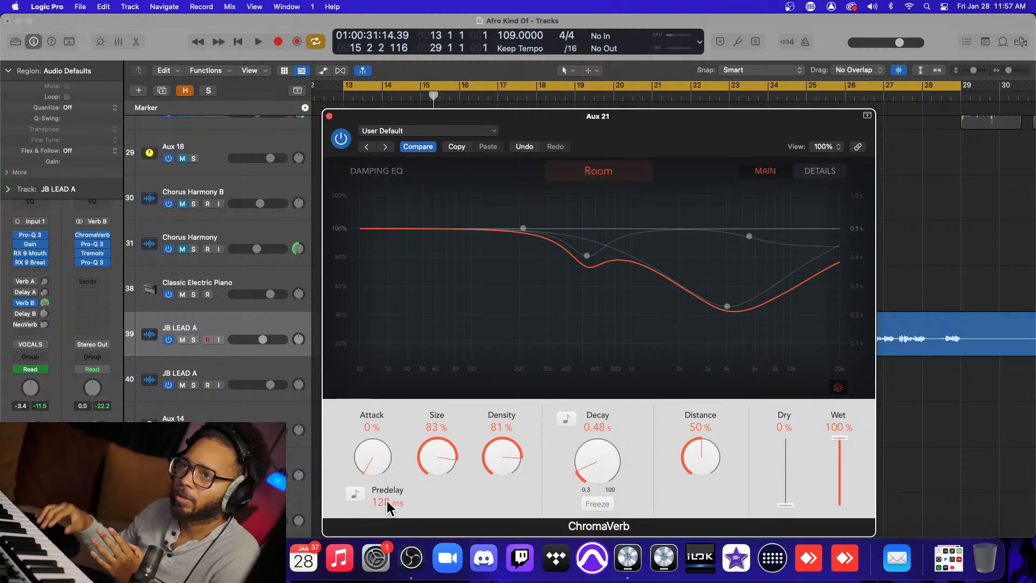
pyautogui.press('space')
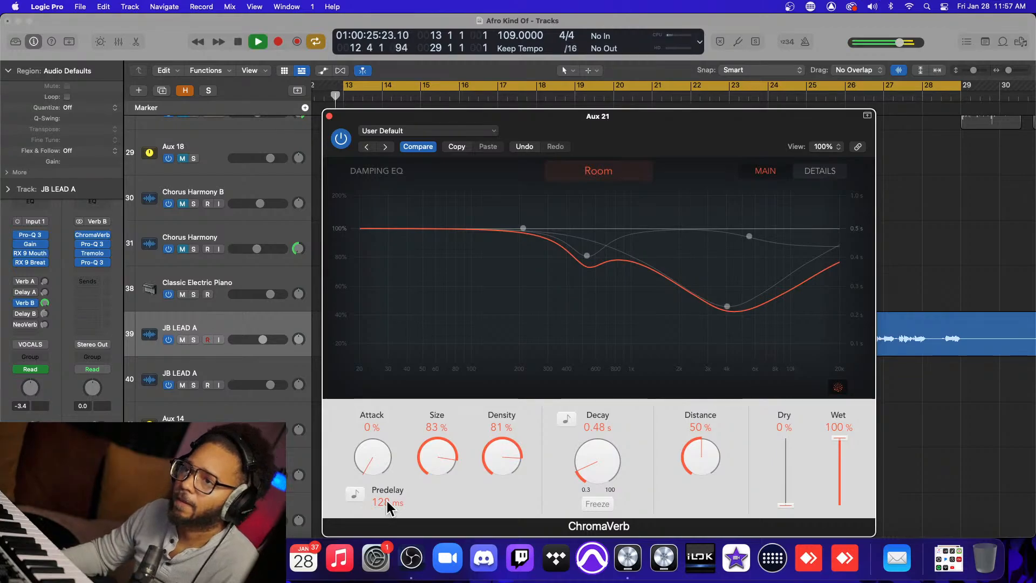
pyautogui.moveTo(388, 507); pyautogui.dragTo(387, 510)
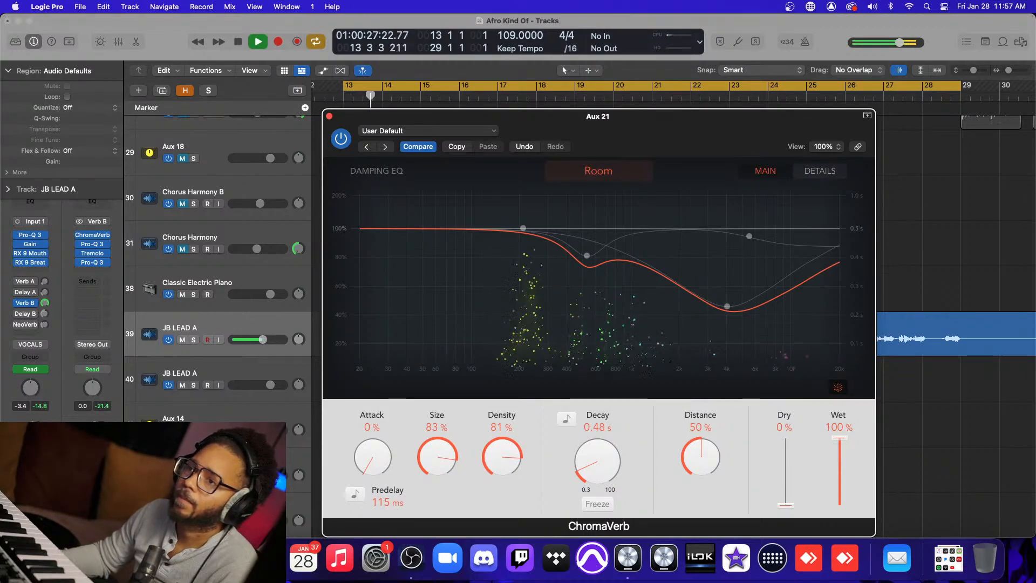
# Lower JB LEAD A's Verb B send to about -11.2 during playback and raise it slightly again.
pyautogui.moveTo(46, 302); pyautogui.dragTo(47, 364)
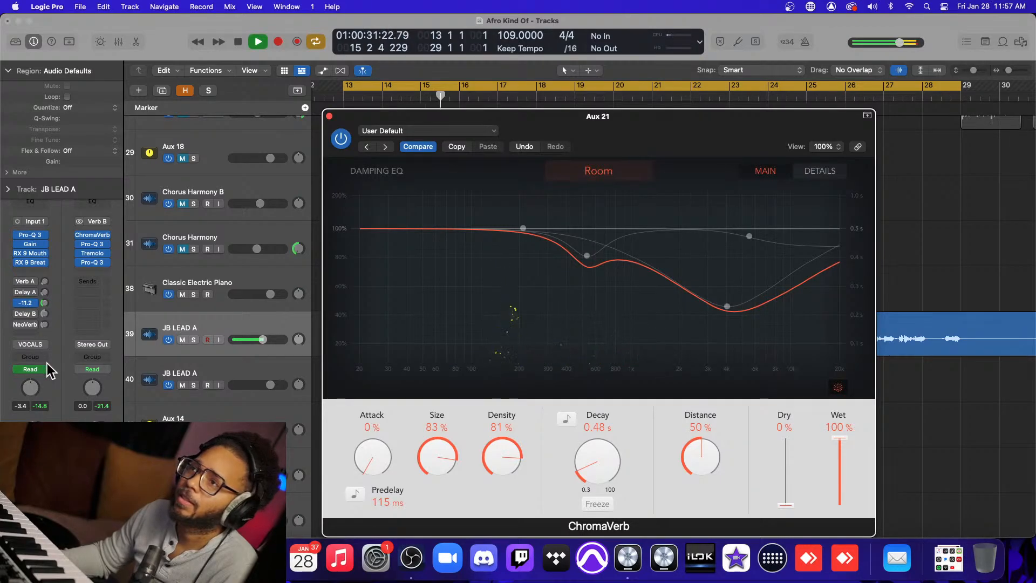
pyautogui.click(46, 367)
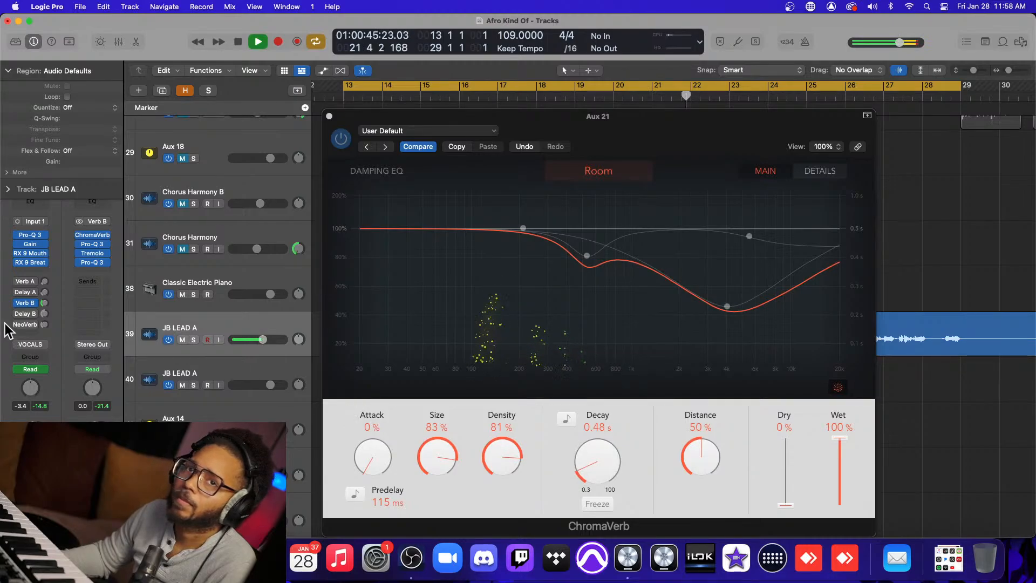
pyautogui.moveTo(43, 303); pyautogui.dragTo(43, 280)
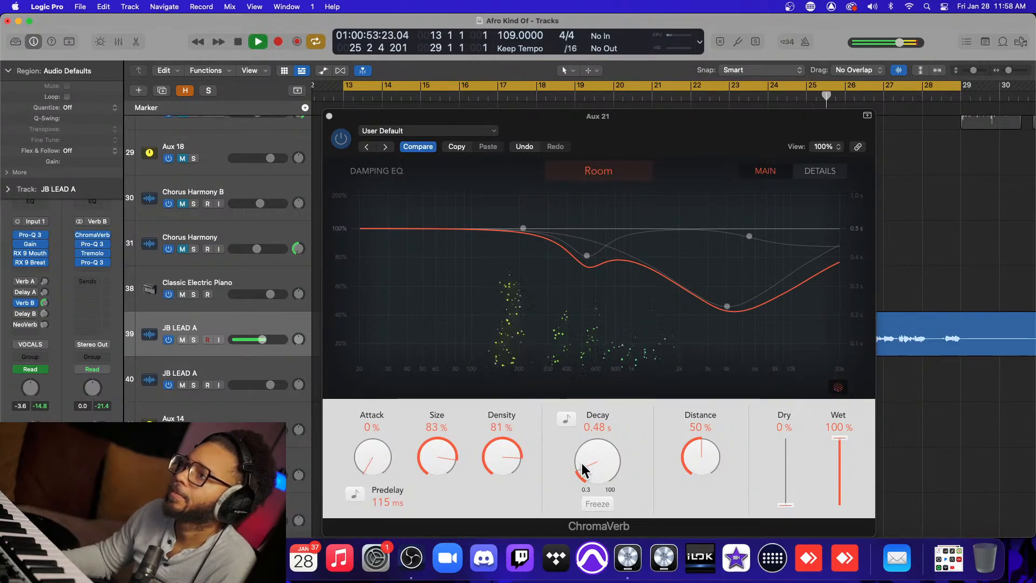
# Lengthen ChromaVerb's decay to 3.20 s and audition a 10 ms predelay, fine-tuning the predelay around 18 ms after playback.
pyautogui.moveTo(579, 462); pyautogui.dragTo(601, 383)
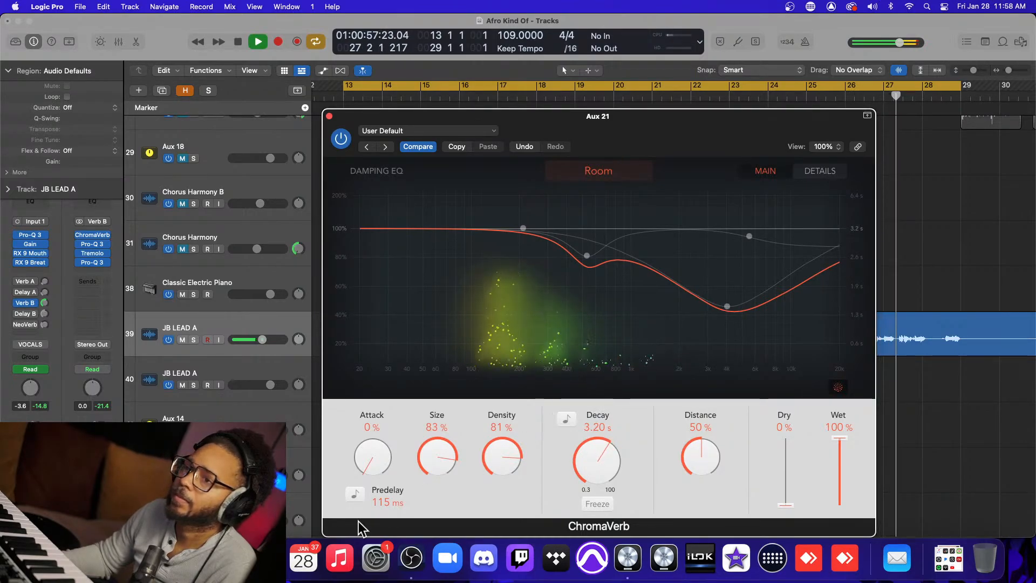
pyautogui.moveTo(381, 505); pyautogui.dragTo(381, 556)
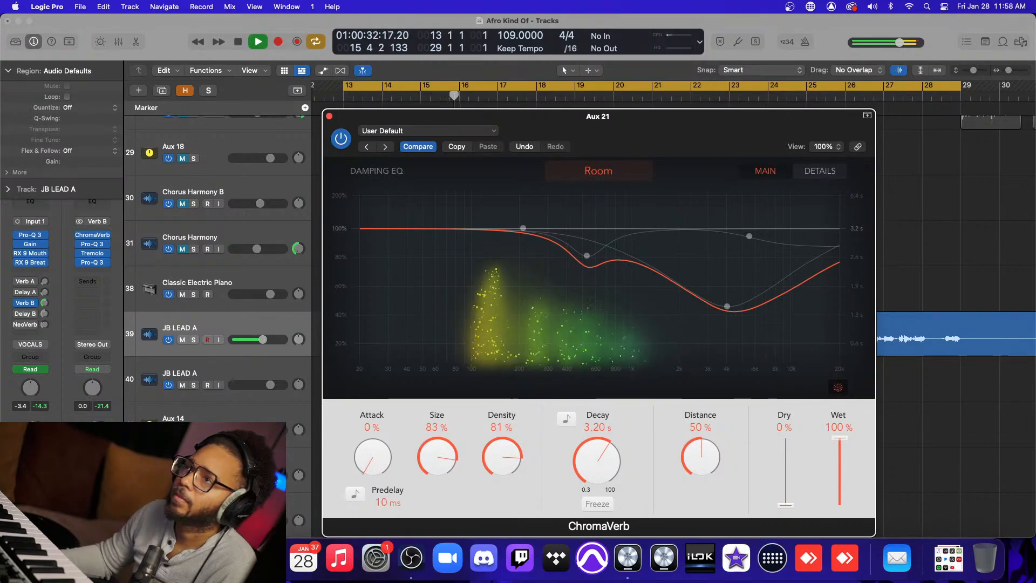
pyautogui.press('space')
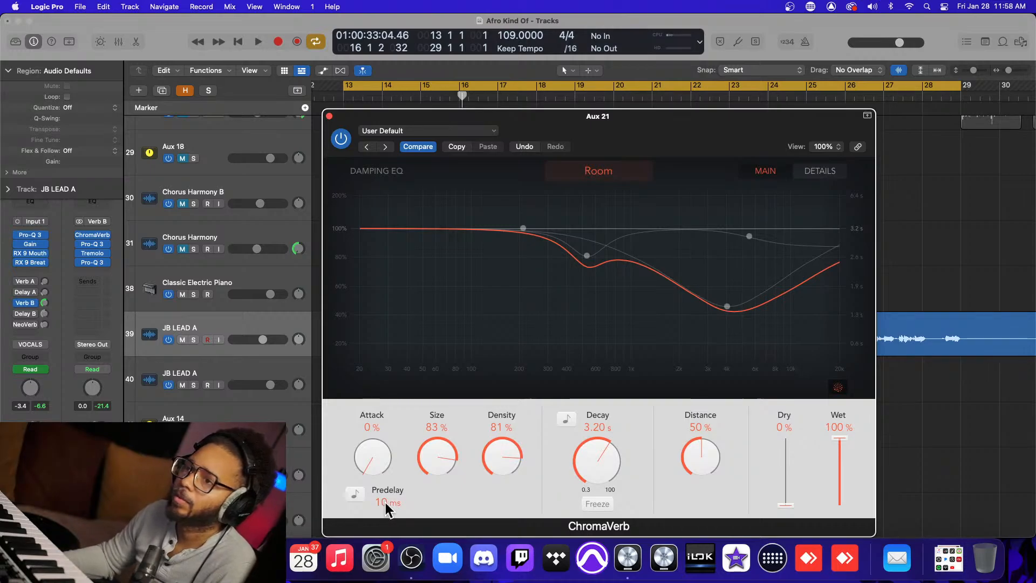
pyautogui.moveTo(385, 502)
pyautogui.mouseDown()
pyautogui.moveTo(386, 489)
pyautogui.moveTo(385, 509)
pyautogui.mouseUp()
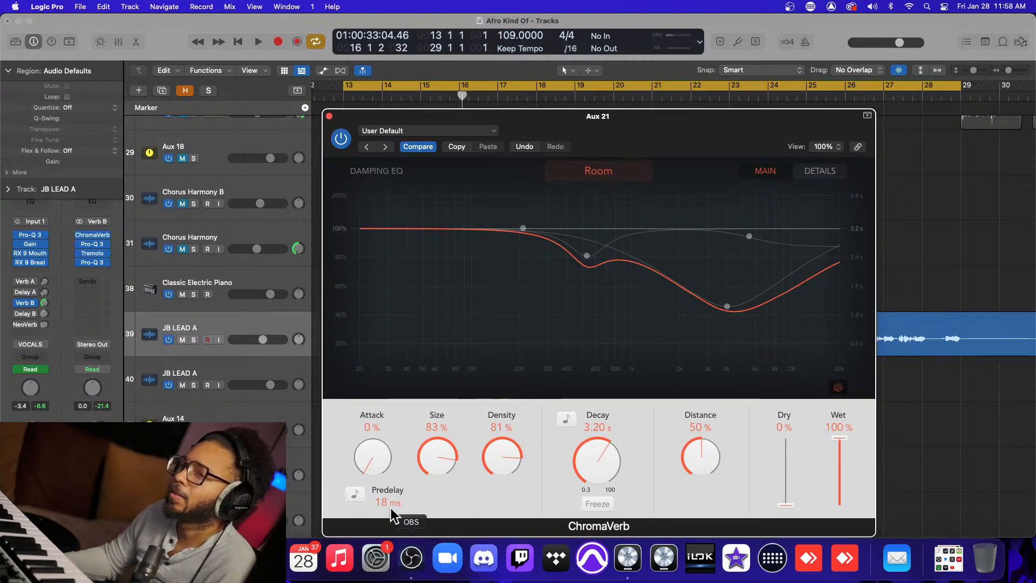
pyautogui.moveTo(386, 507); pyautogui.dragTo(386, 521)
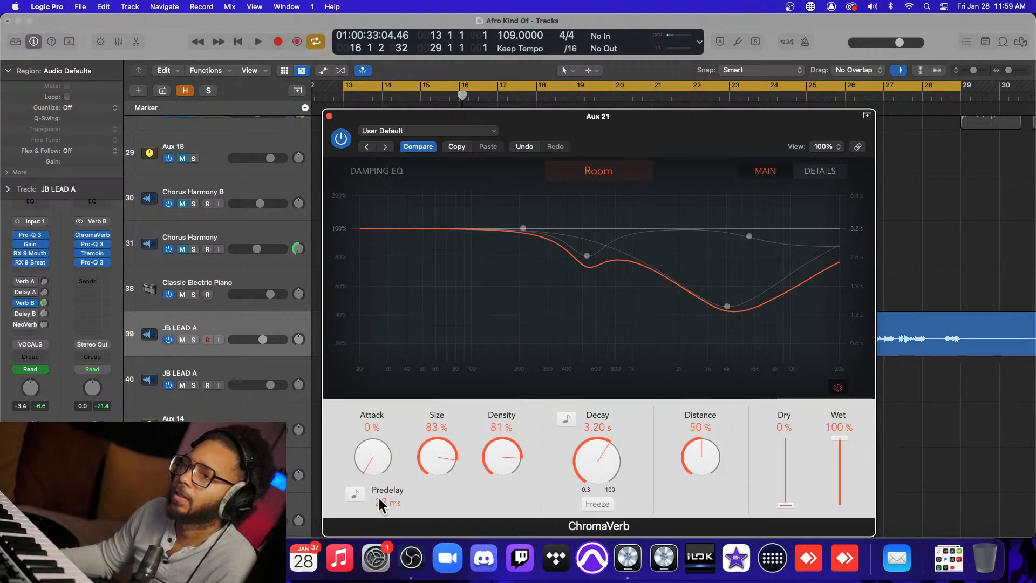
# Try a 97 ms predelay in Verb B's ChromaVerb, settle on 45 ms, and close the plug-in.
pyautogui.moveTo(384, 499); pyautogui.dragTo(384, 448)
pyautogui.moveTo(384, 411); pyautogui.dragTo(378, 491)
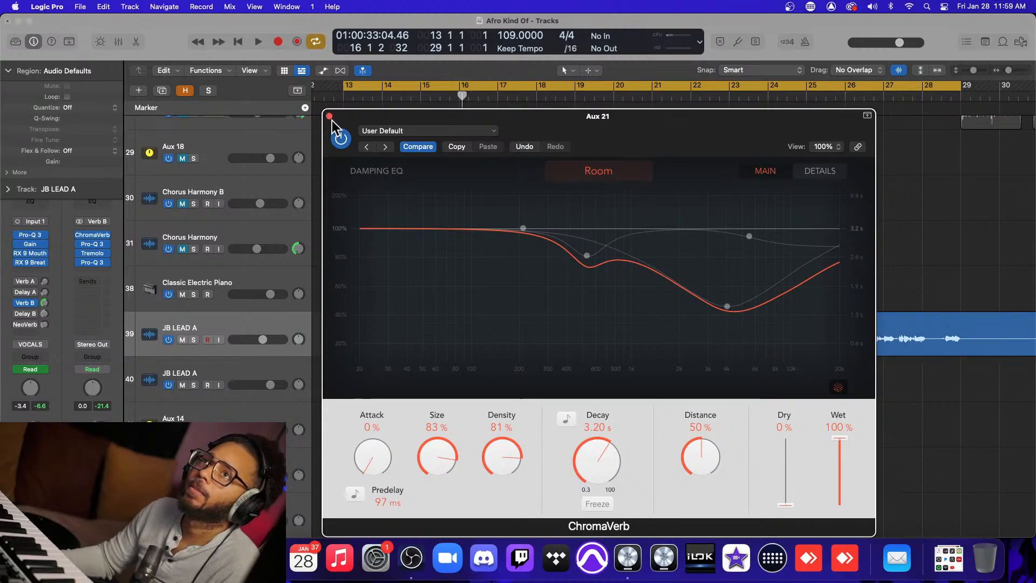
pyautogui.moveTo(384, 502); pyautogui.dragTo(384, 522)
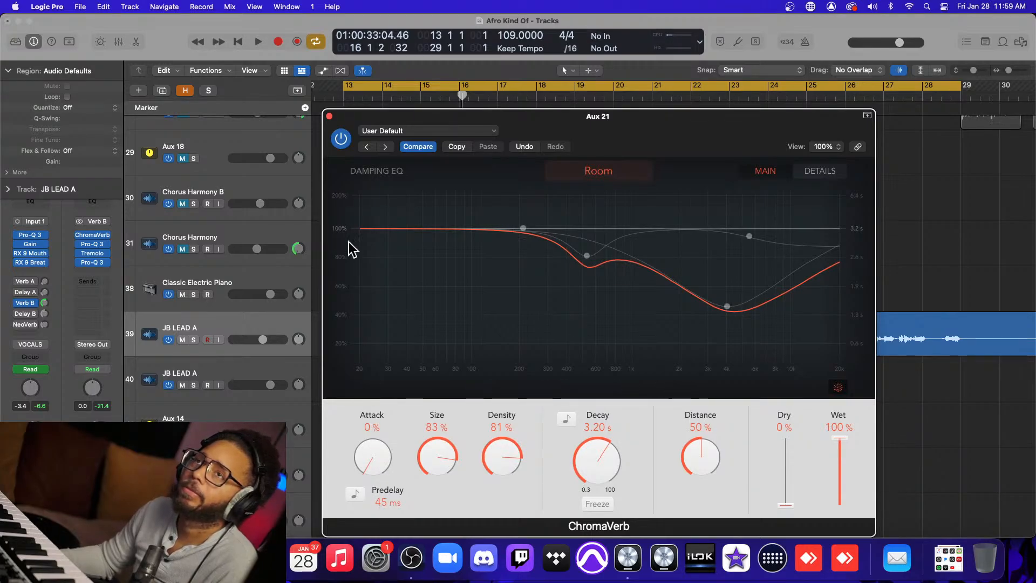
pyautogui.click(329, 115)
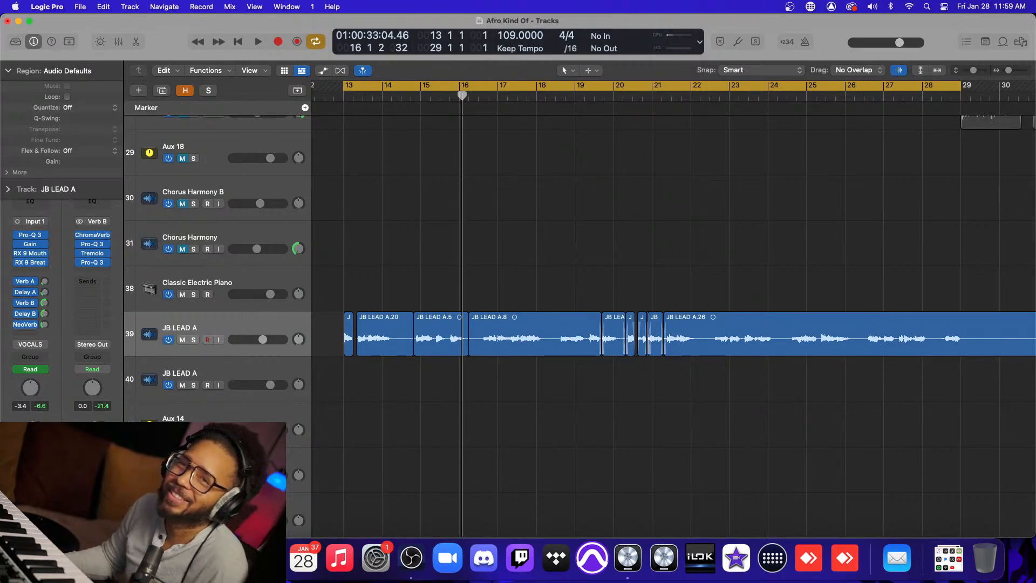
# Examine the ChromaVerb output EQ and the Echo settings on JB LEAD A's Verb A bus, and close both plug-ins.
pyautogui.click(47, 279)
pyautogui.moveTo(80, 235)
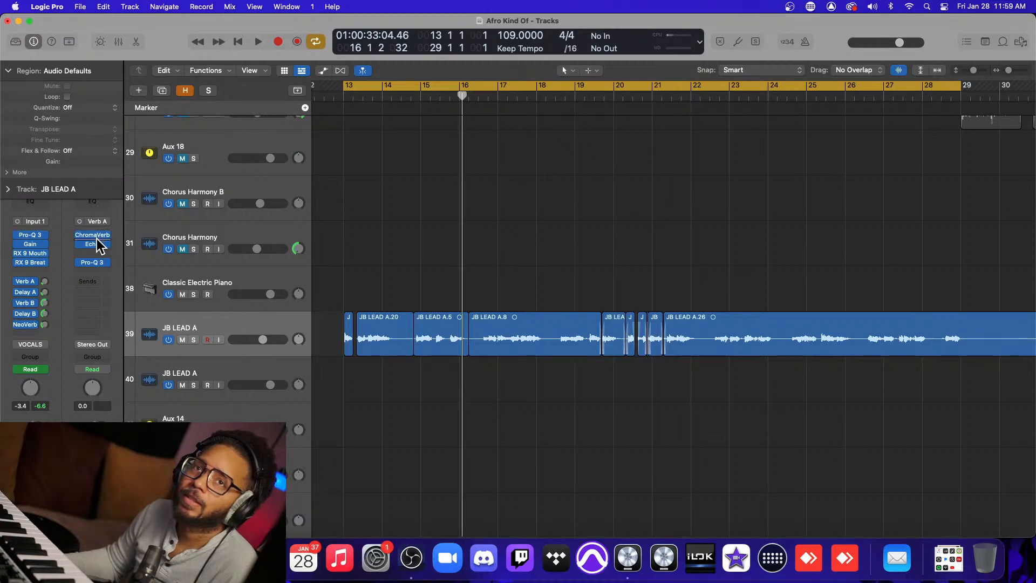
pyautogui.click(95, 237)
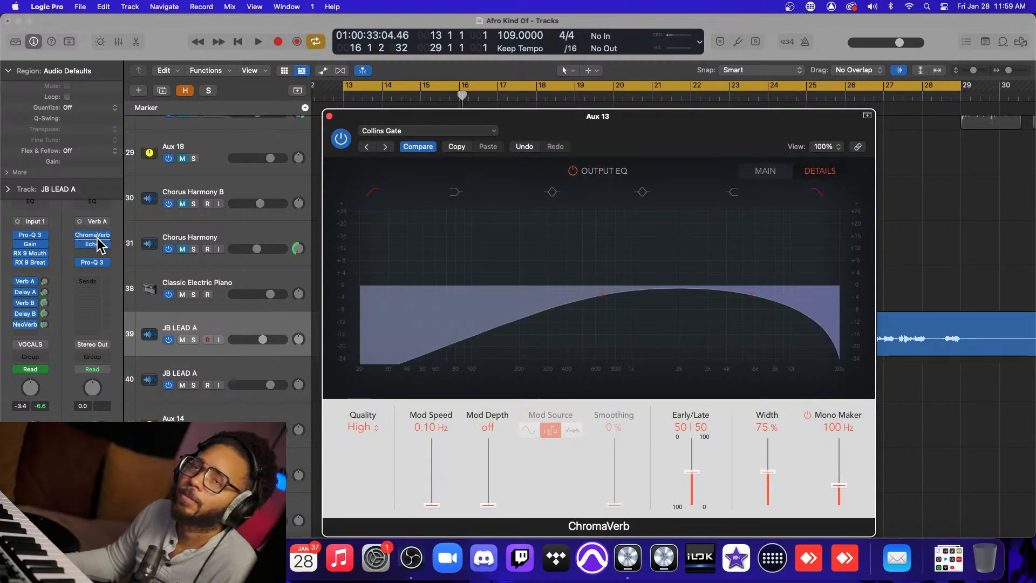
pyautogui.click(98, 244)
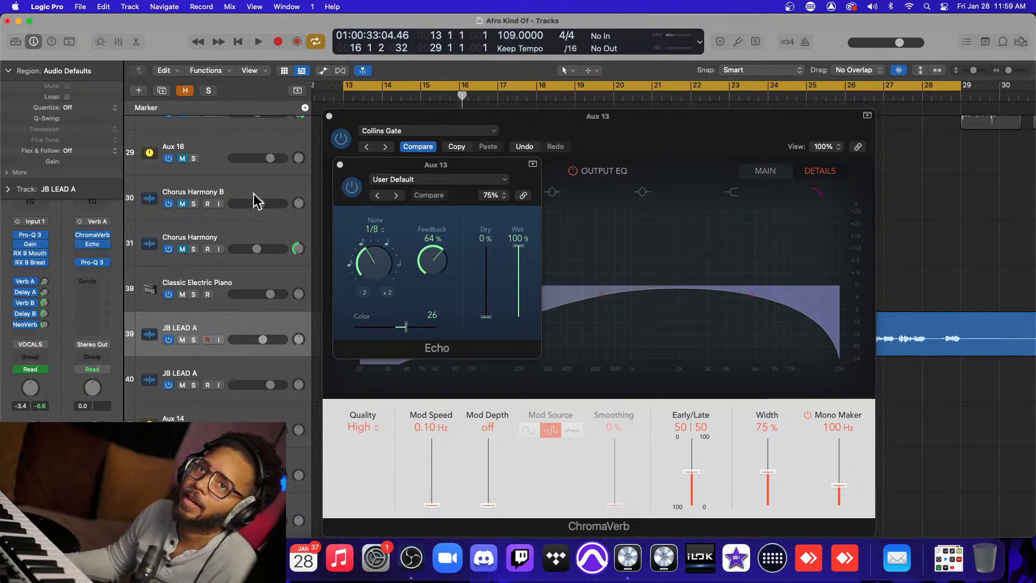
pyautogui.click(339, 164)
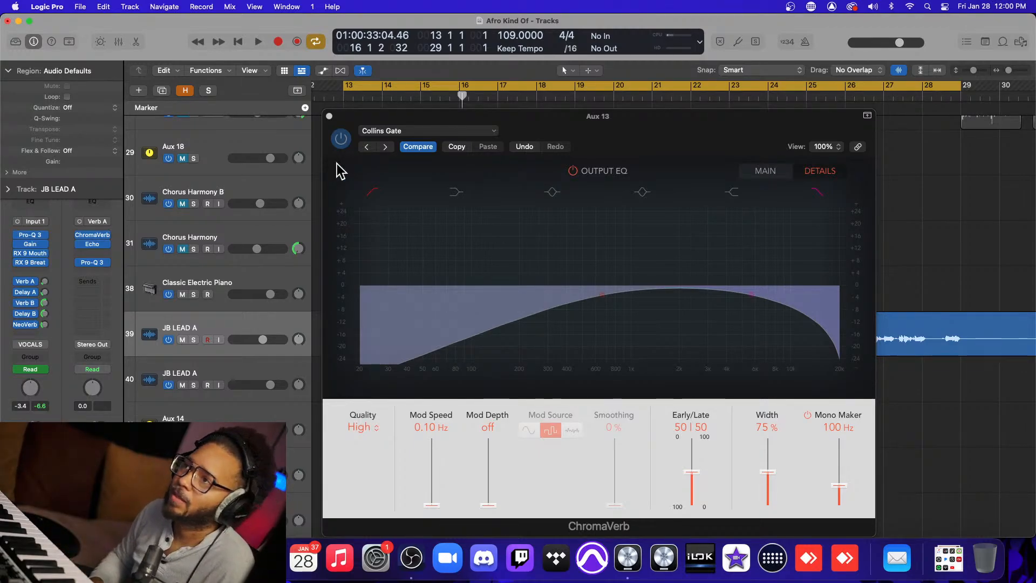
pyautogui.click(329, 117)
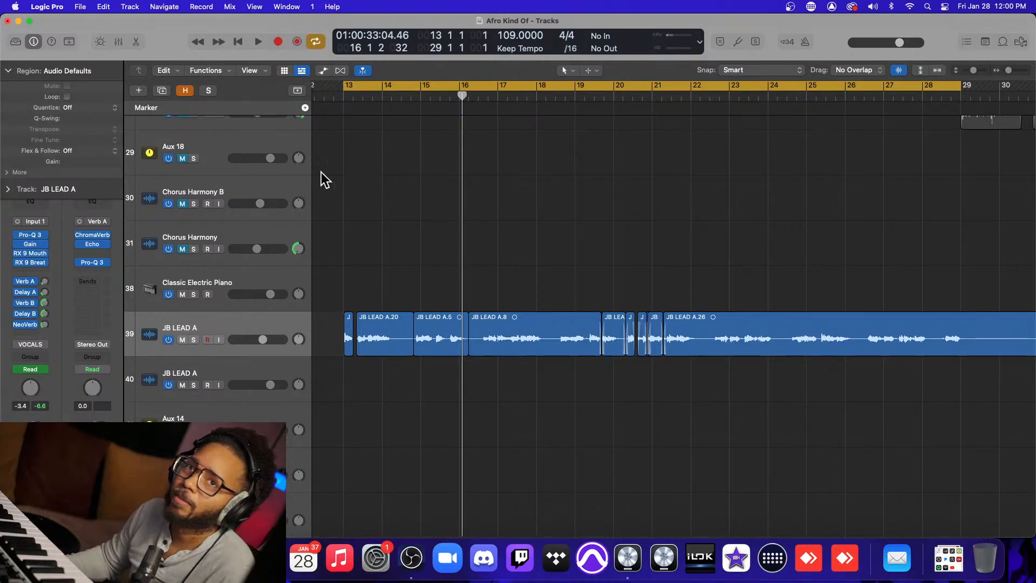
pyautogui.click(92, 235)
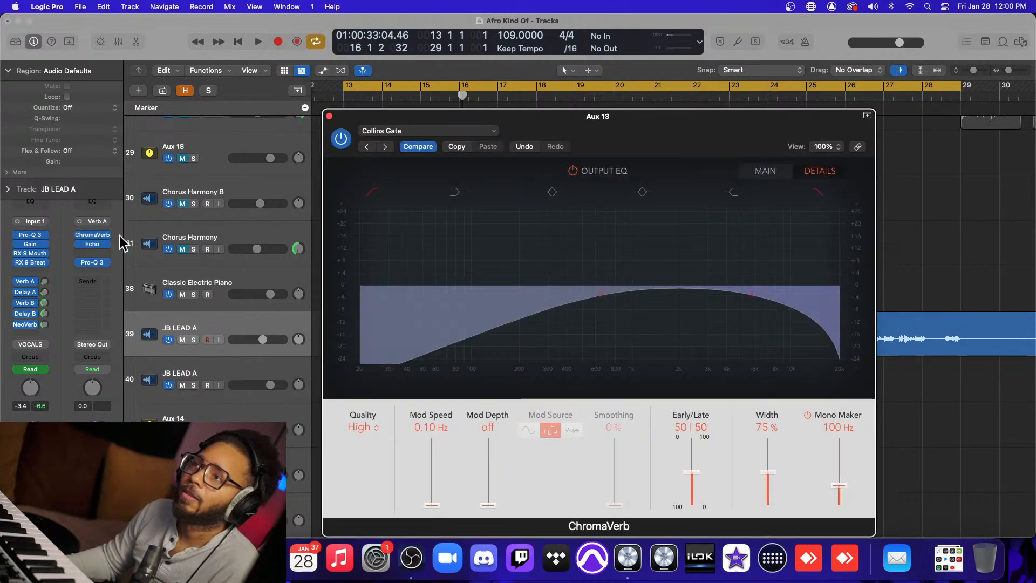
pyautogui.click(329, 116)
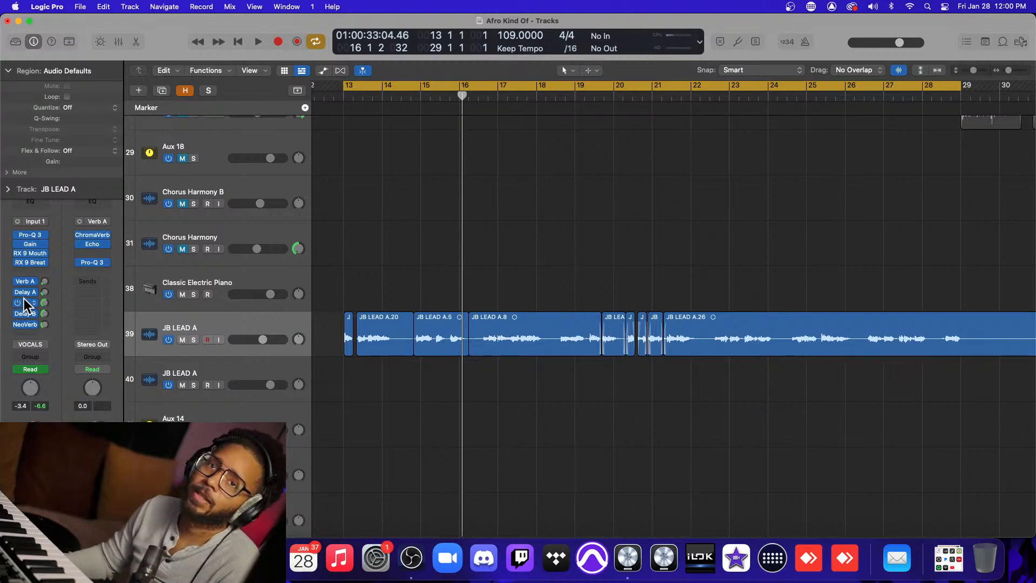
# Show the Verb B channel strip and examine its Tremolo settings.
pyautogui.click(42, 301)
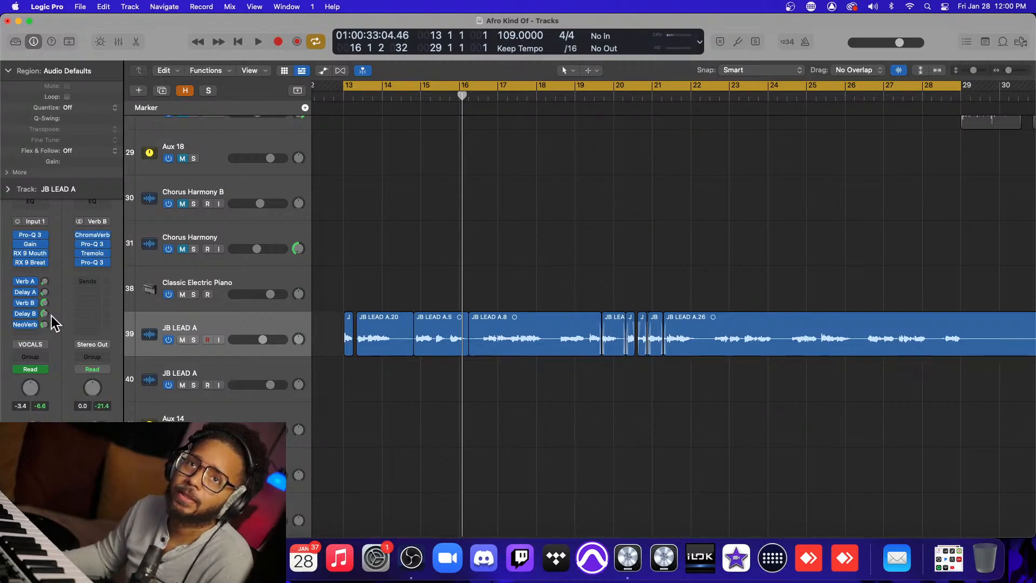
pyautogui.click(98, 251)
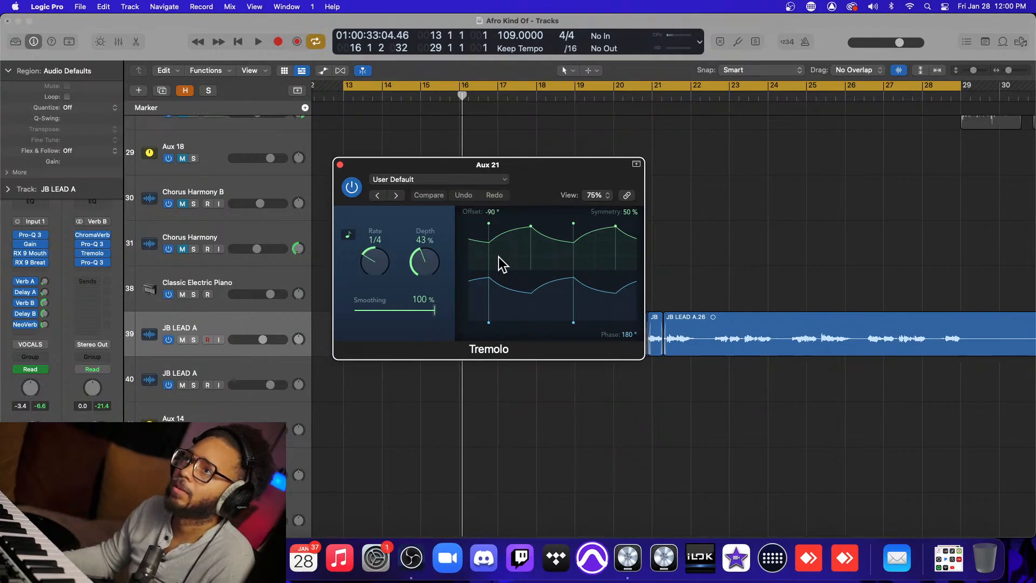
pyautogui.click(339, 165)
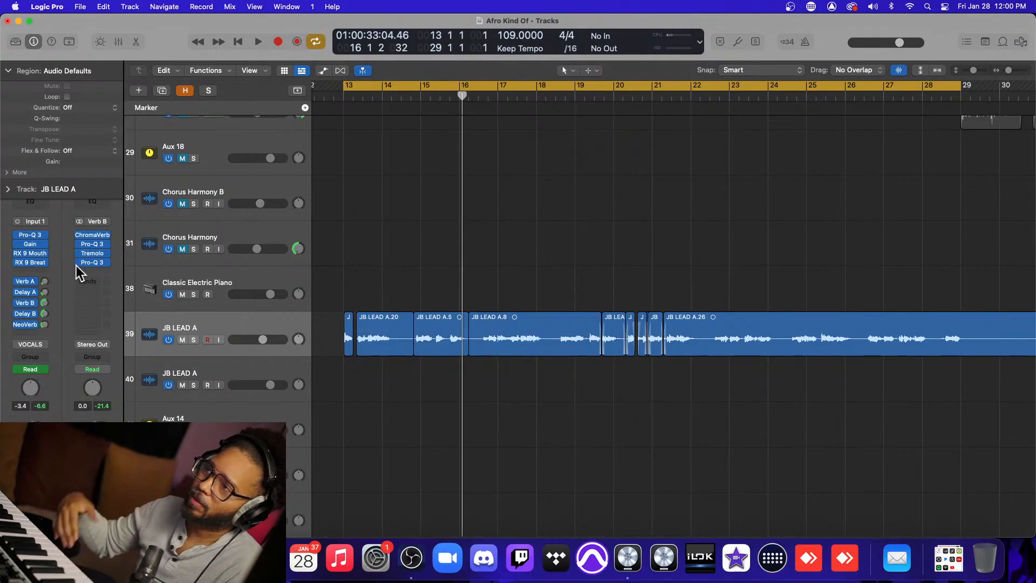
# Show the Delay B channel strip and examine its Flanger and Tremolo settings.
pyautogui.click(44, 313)
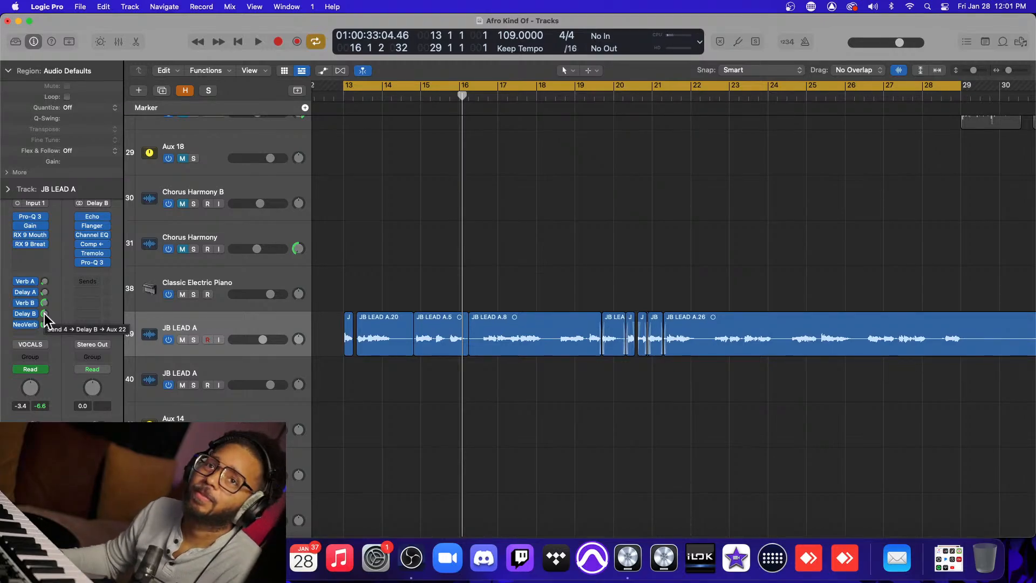
pyautogui.moveTo(102, 252)
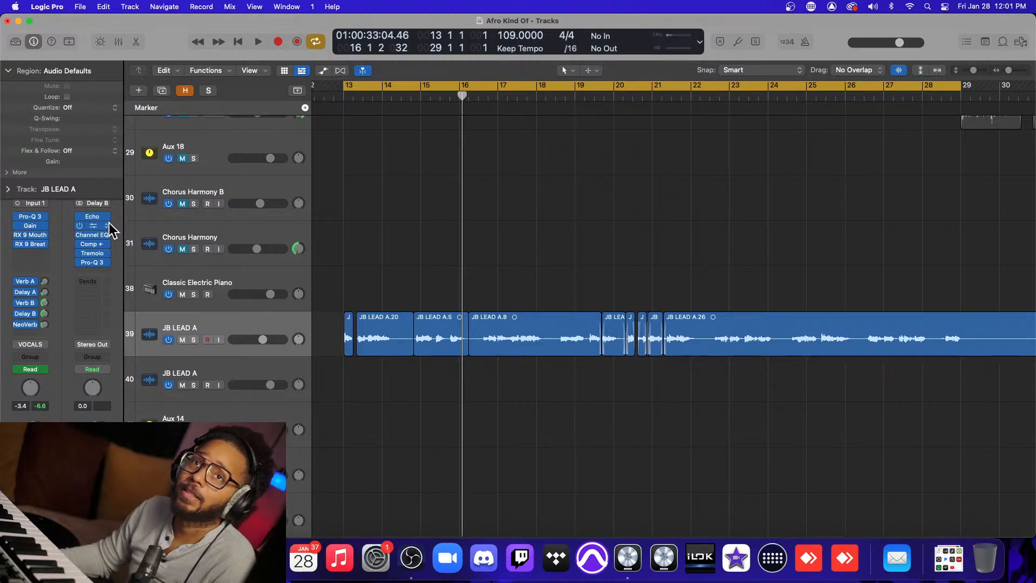
pyautogui.click(95, 225)
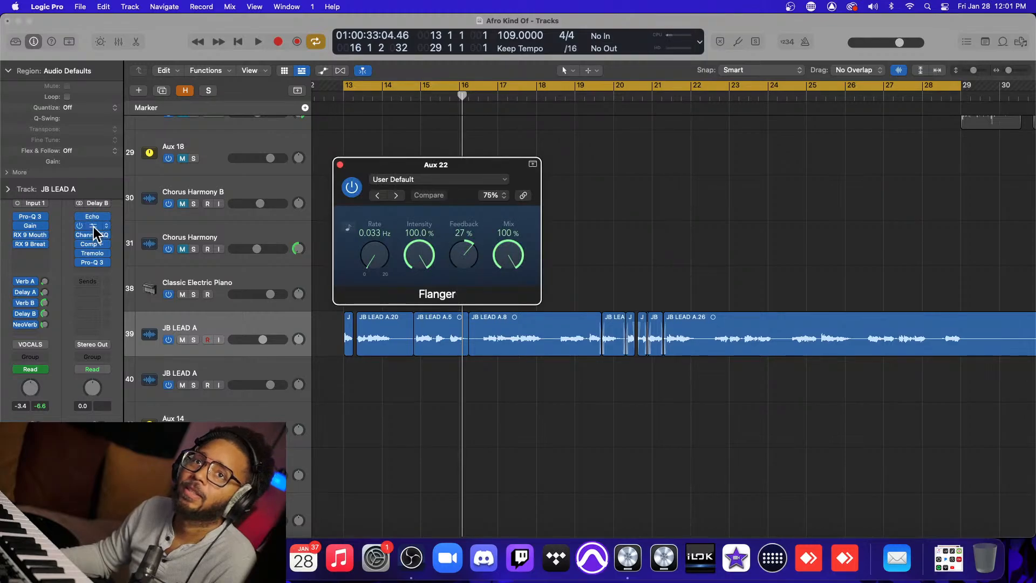
pyautogui.click(93, 225)
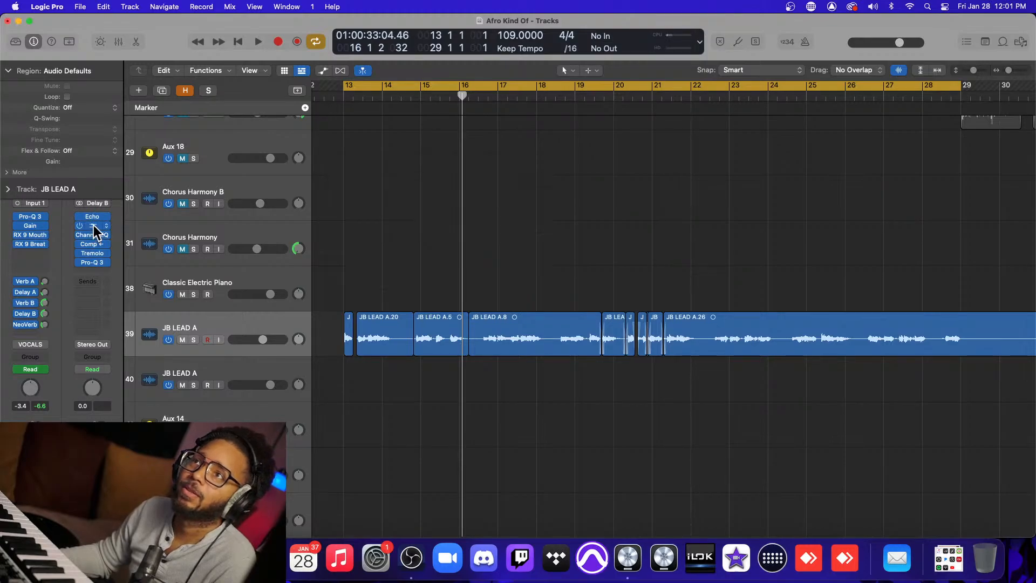
pyautogui.click(98, 253)
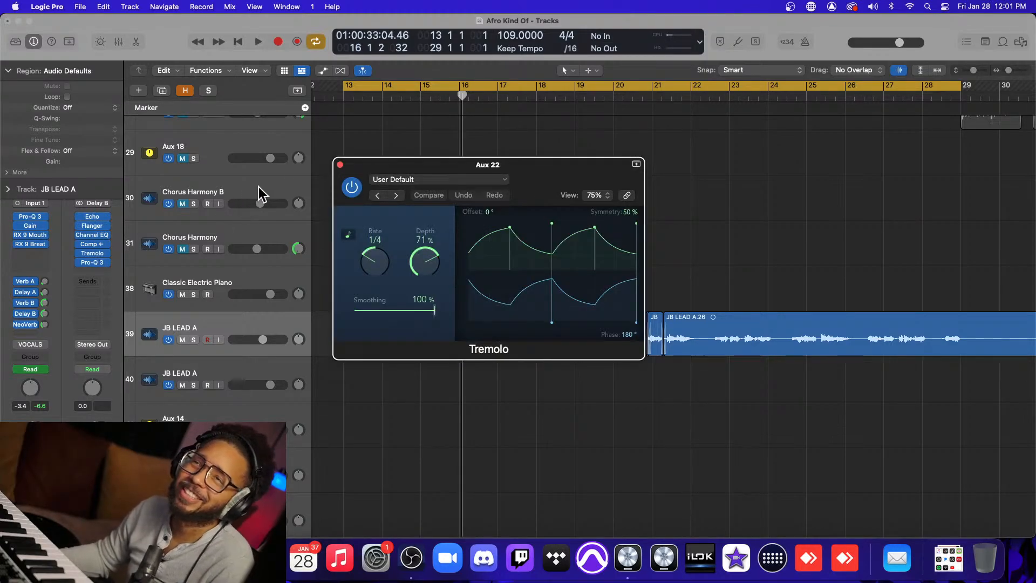
pyautogui.click(340, 164)
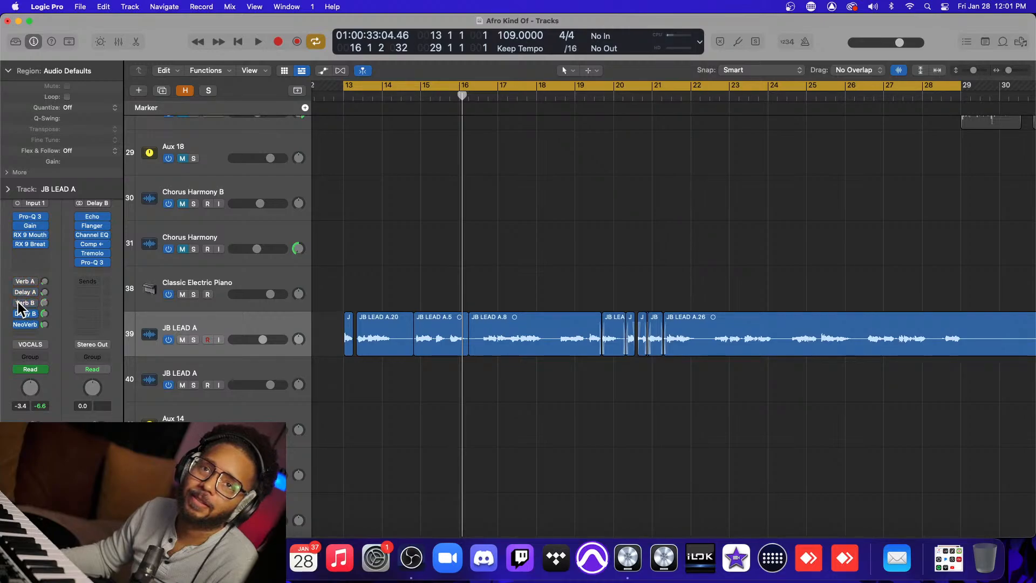
# Bypass JB LEAD A's Verb A, Delay A, Verb B and NeoVerb sends and raise the Delay B send during playback.
pyautogui.press('space')
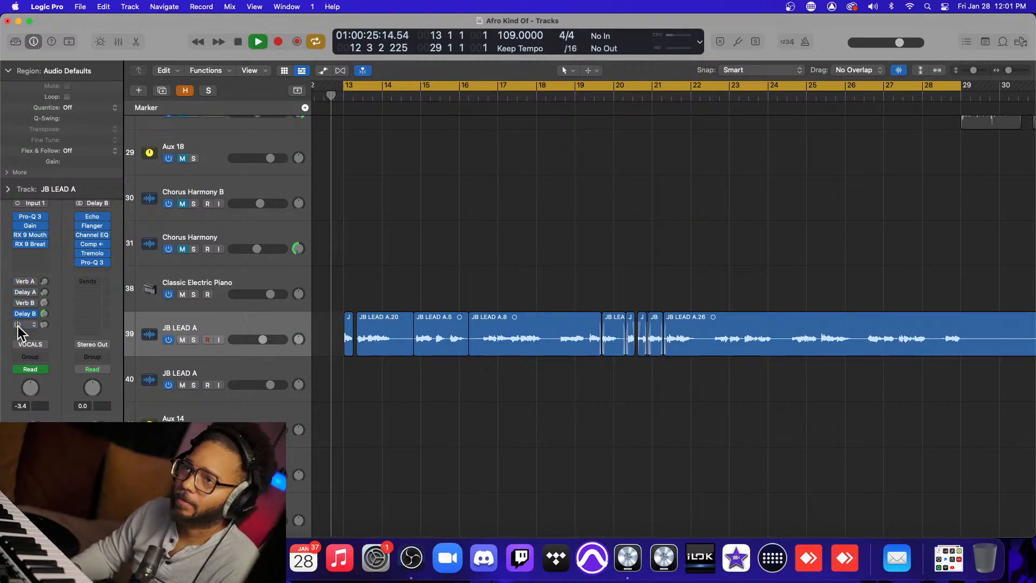
pyautogui.moveTo(43, 314); pyautogui.dragTo(47, 257)
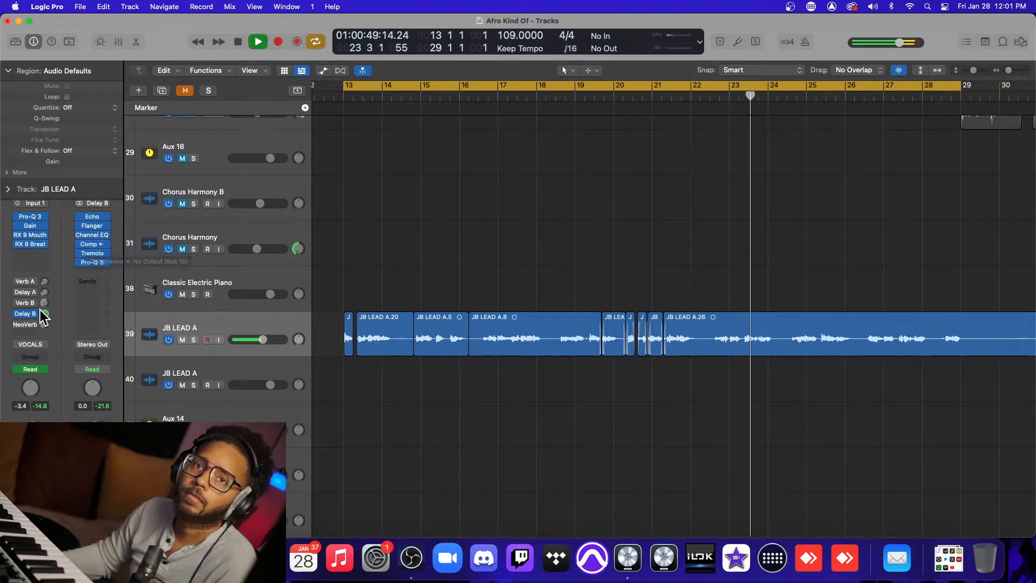
pyautogui.press('space')
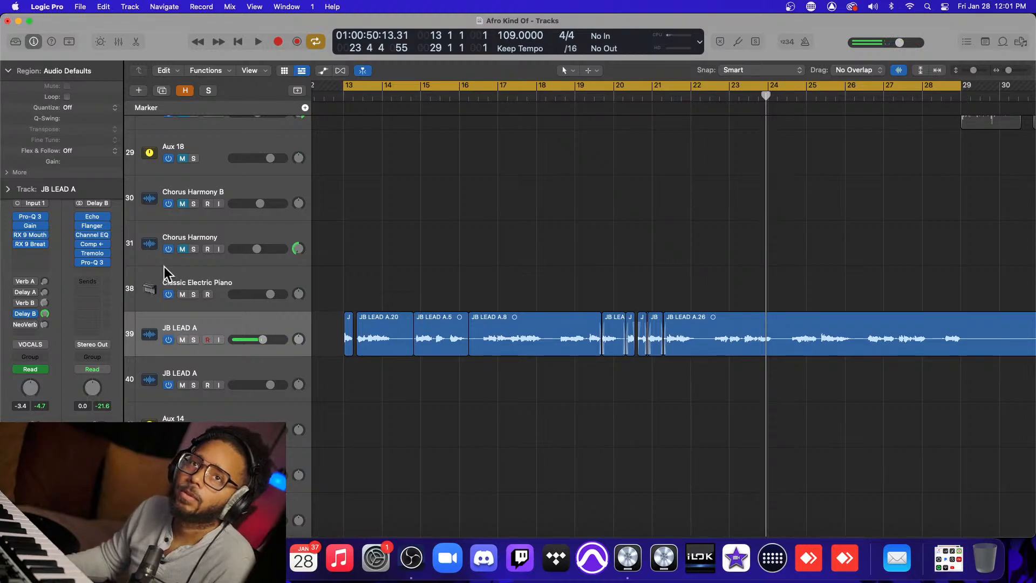
# Review Delay B's Channel EQ curve and try a Flanger feedback of 91 % during playback.
pyautogui.click(101, 236)
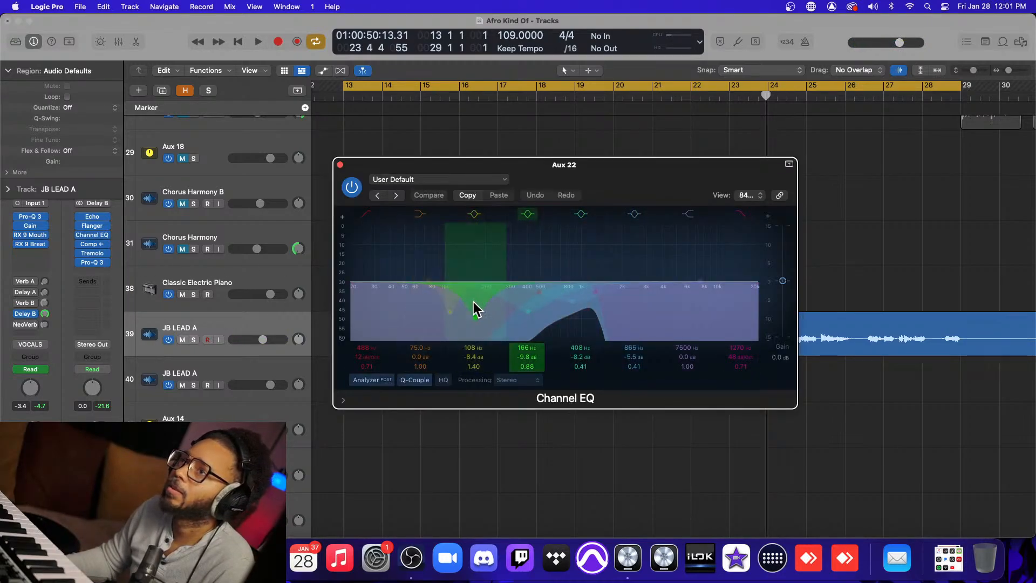
pyautogui.click(340, 164)
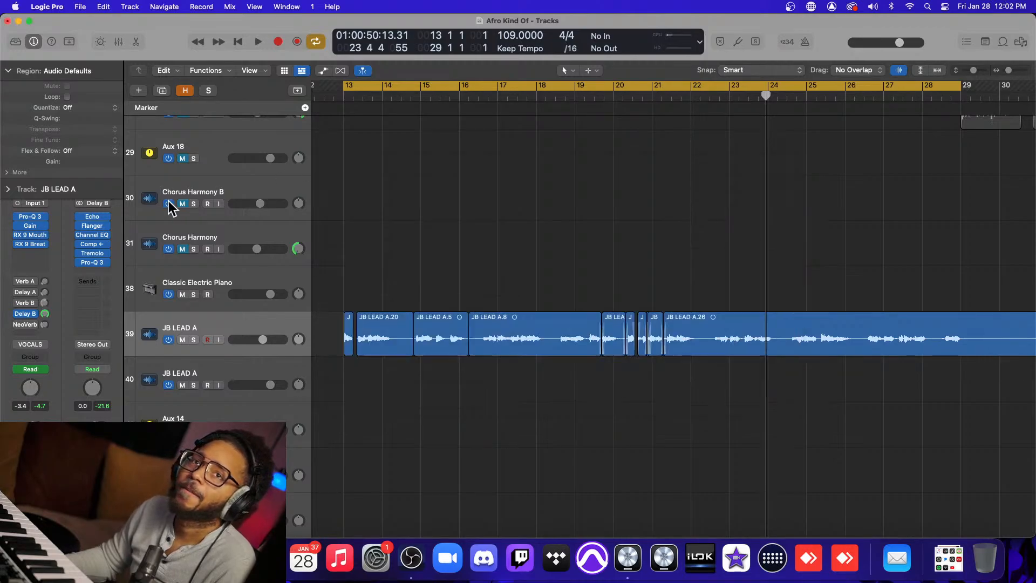
pyautogui.click(99, 226)
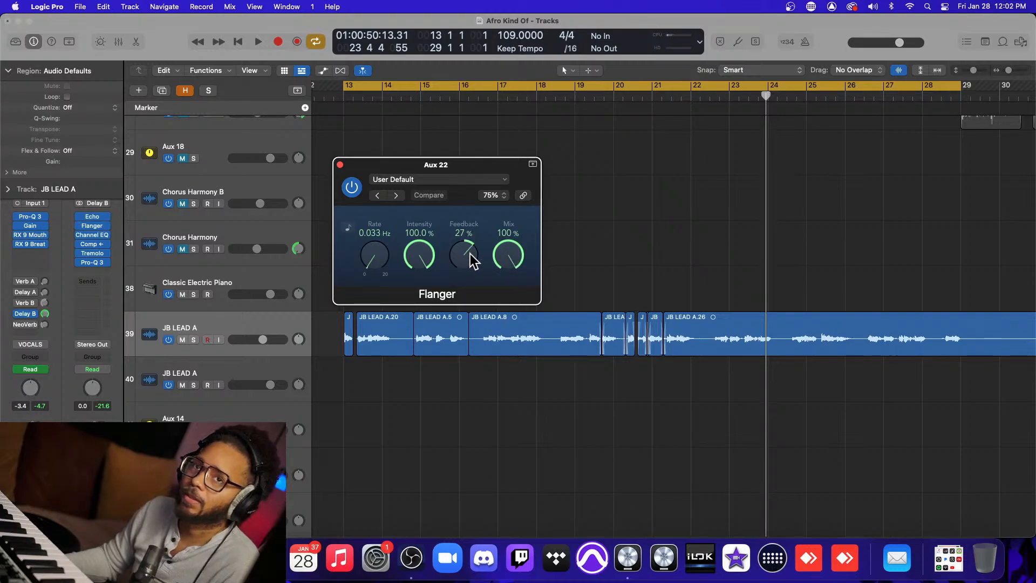
pyautogui.press('space')
pyautogui.moveTo(470, 253); pyautogui.dragTo(475, 201)
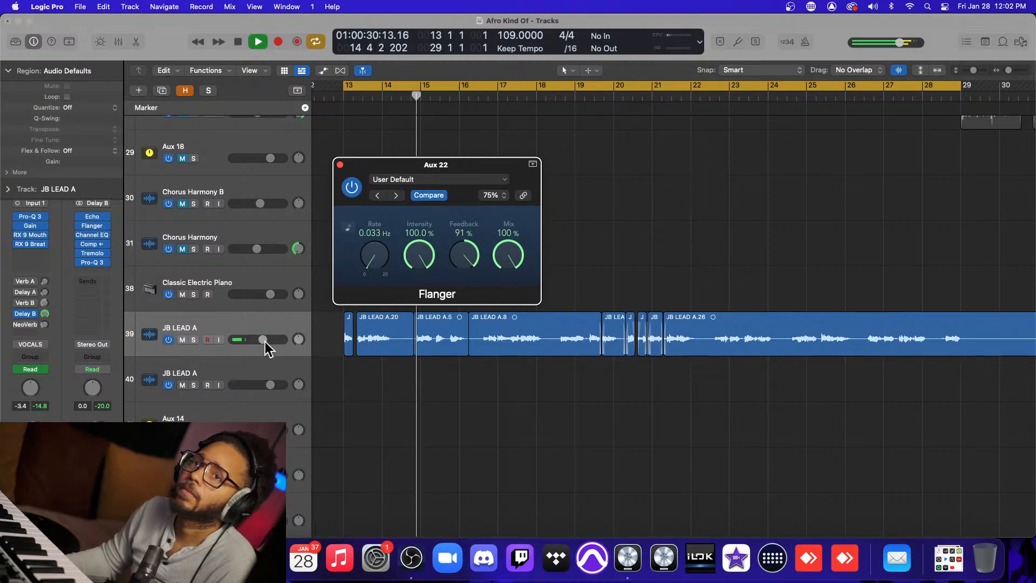
# Solo JB LEAD A and audition different Flanger feedback amounts on Delay B, settling on 35 %.
pyautogui.click(194, 340)
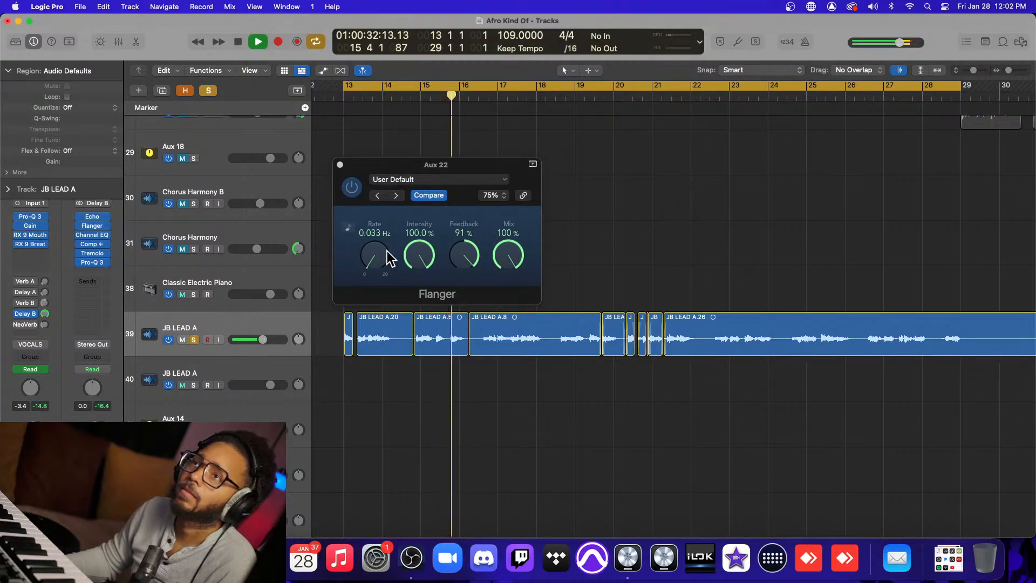
pyautogui.moveTo(466, 254); pyautogui.dragTo(462, 205)
pyautogui.moveTo(465, 258); pyautogui.dragTo(475, 303)
pyautogui.press('space')
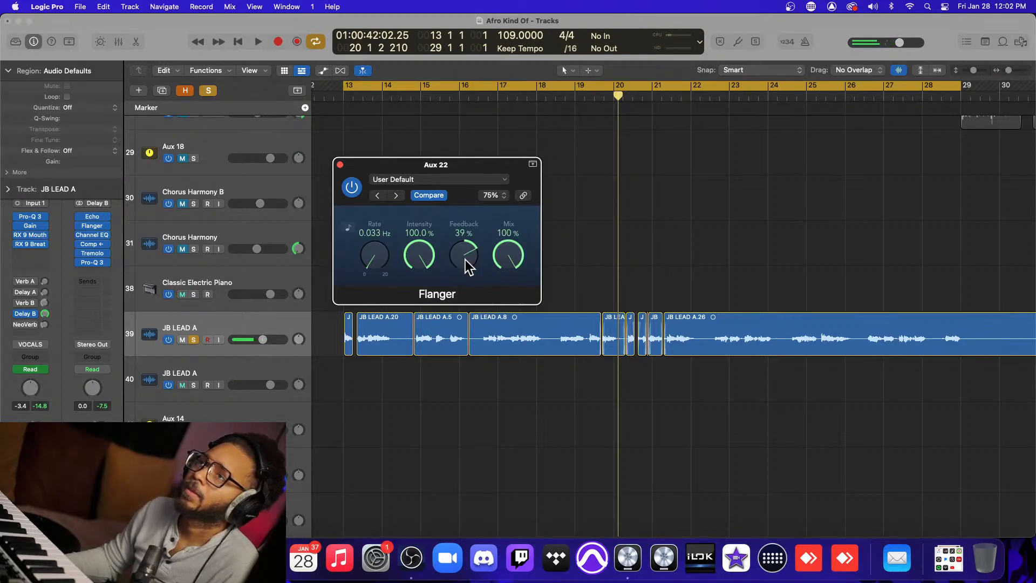
pyautogui.moveTo(464, 261); pyautogui.dragTo(464, 264)
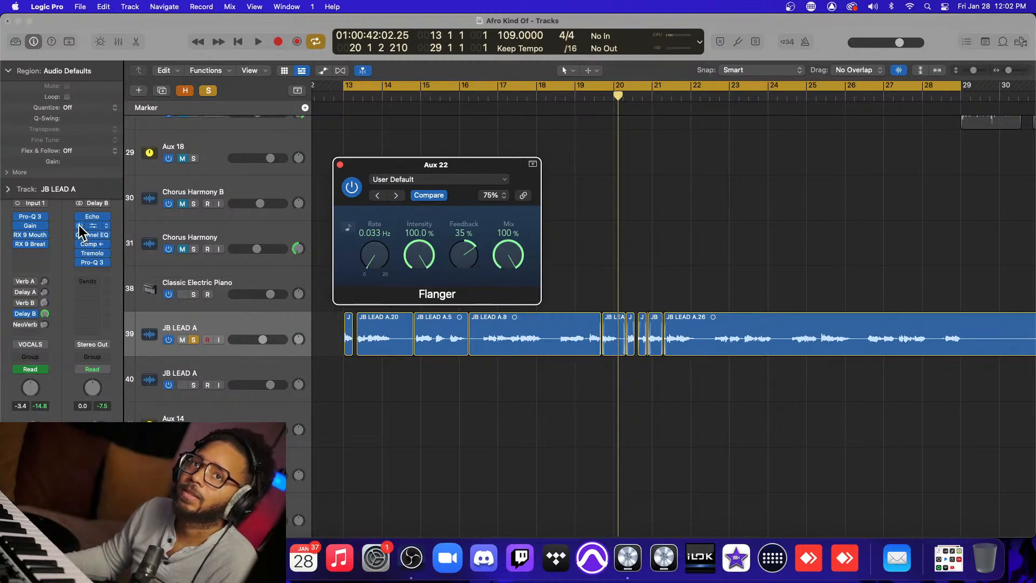
# Bypass Delay B's effects from Flanger through Pro-Q 3, and re-enable Flanger and Channel EQ one by one while playing the soloed vocal.
pyautogui.moveTo(79, 228); pyautogui.dragTo(89, 262)
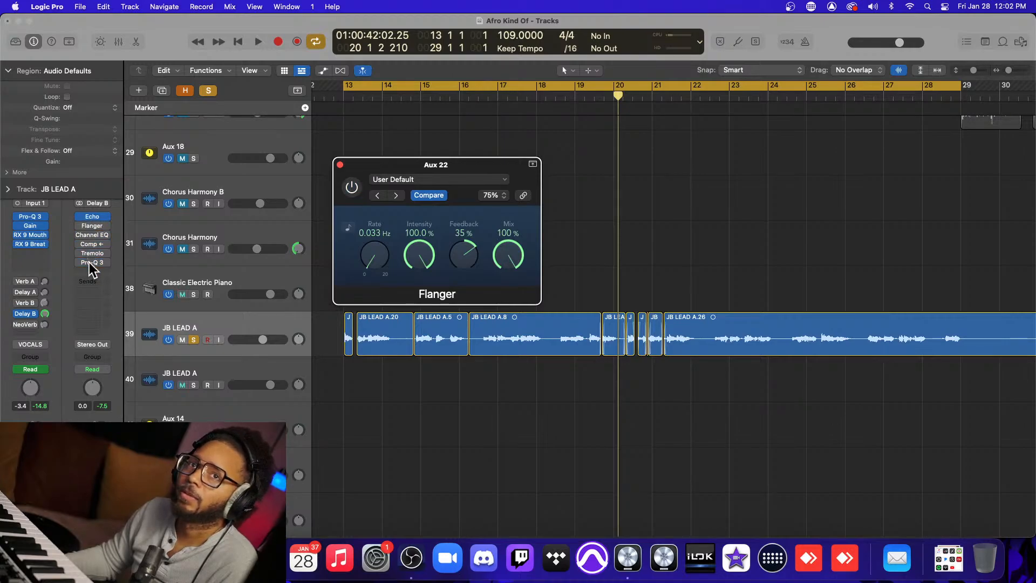
pyautogui.press('space')
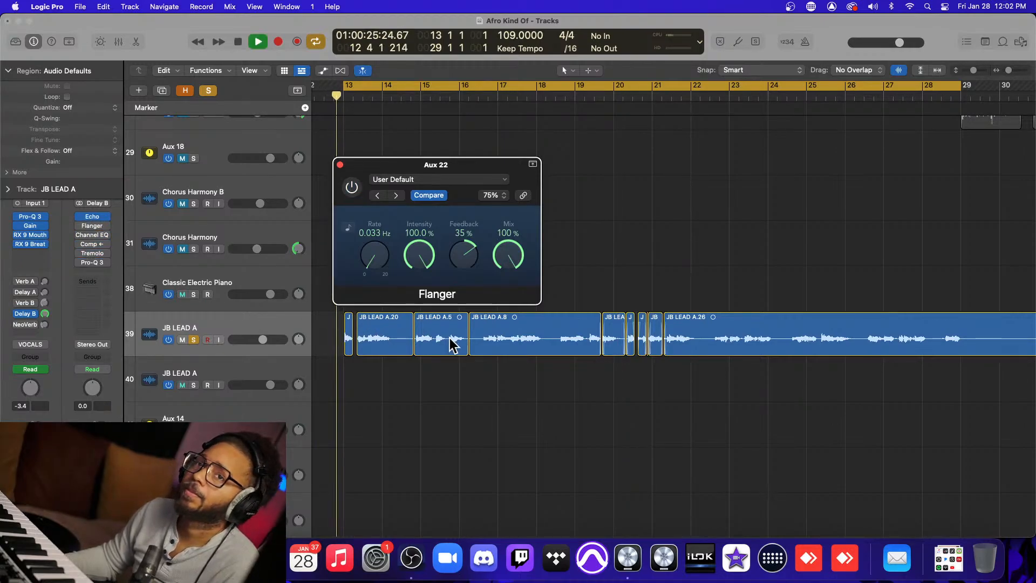
pyautogui.click(80, 226)
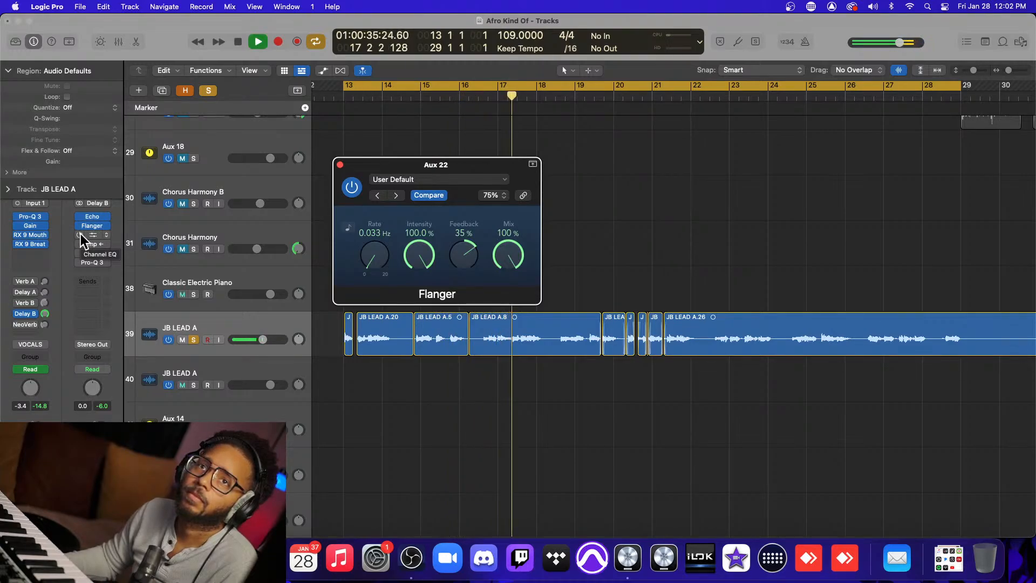
pyautogui.click(79, 235)
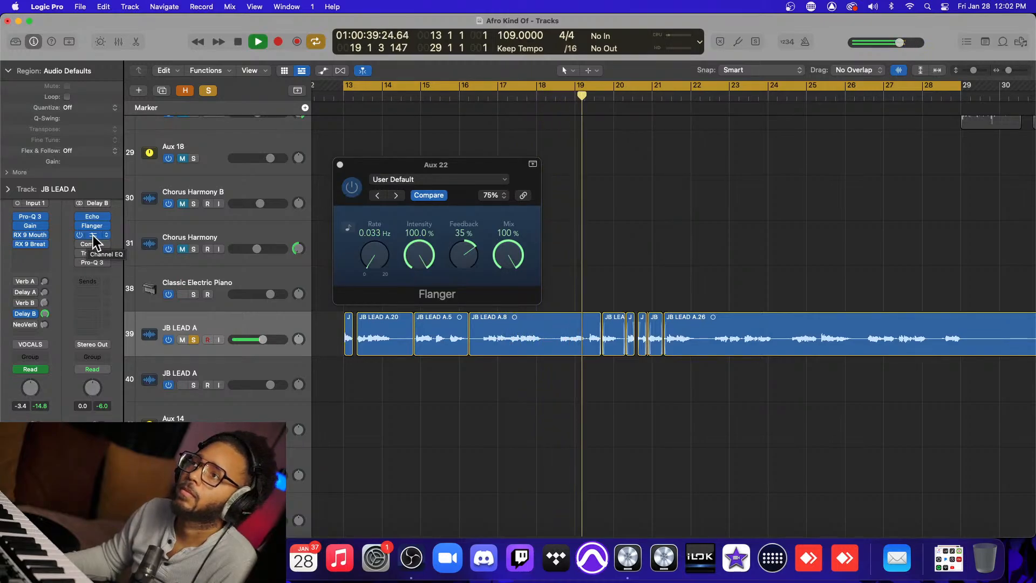
pyautogui.press('space')
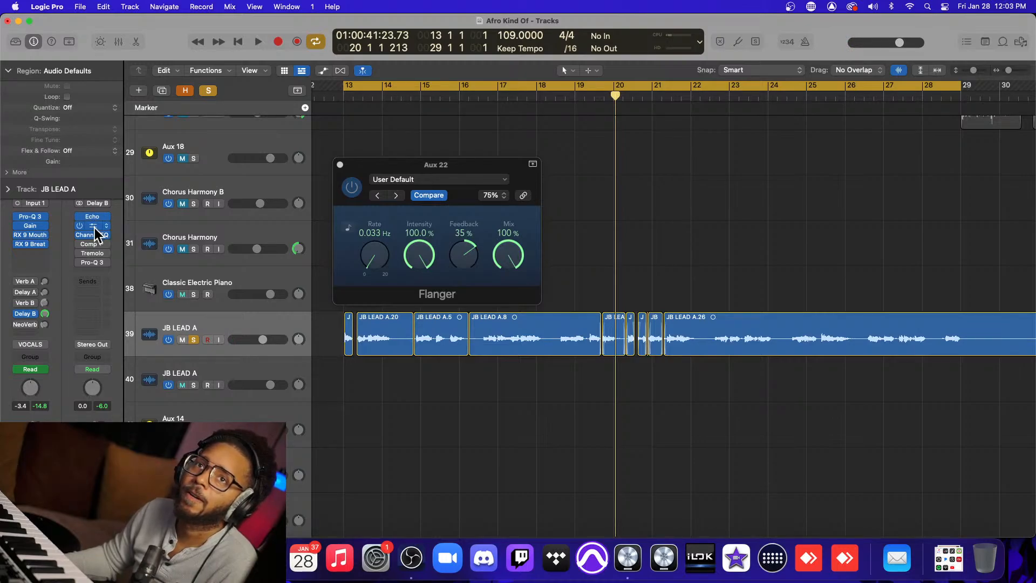
# Review Delay B's Channel EQ curve, and re-enable its Compressor and inspect the Bus 15 side-chain settings.
pyautogui.click(98, 236)
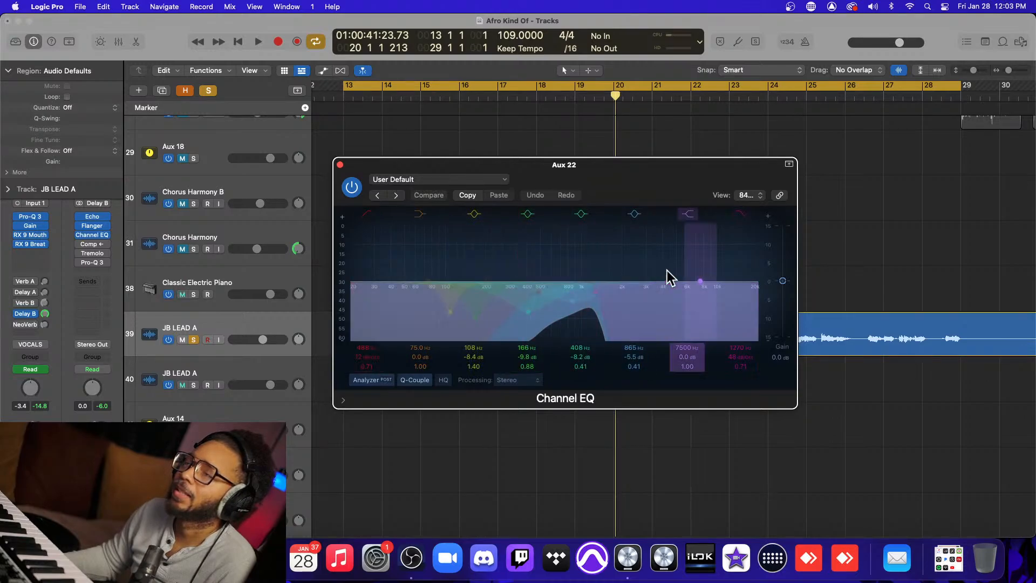
pyautogui.click(340, 165)
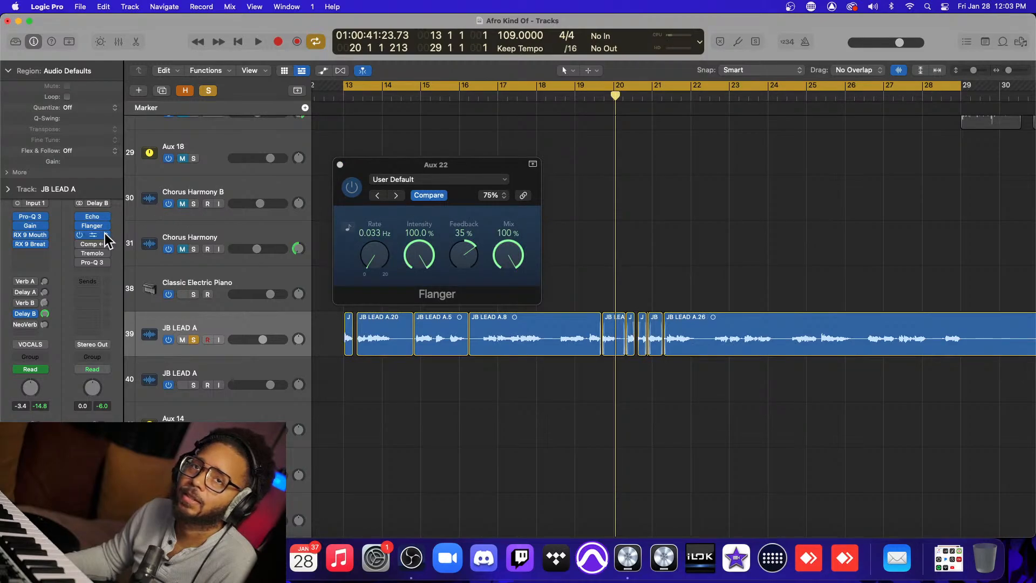
pyautogui.moveTo(96, 247)
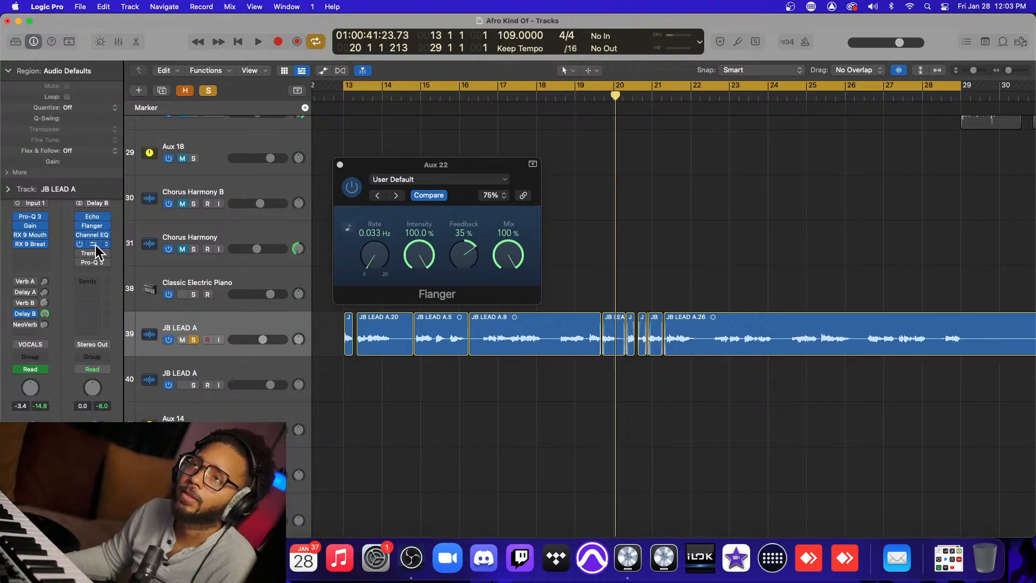
pyautogui.click(96, 245)
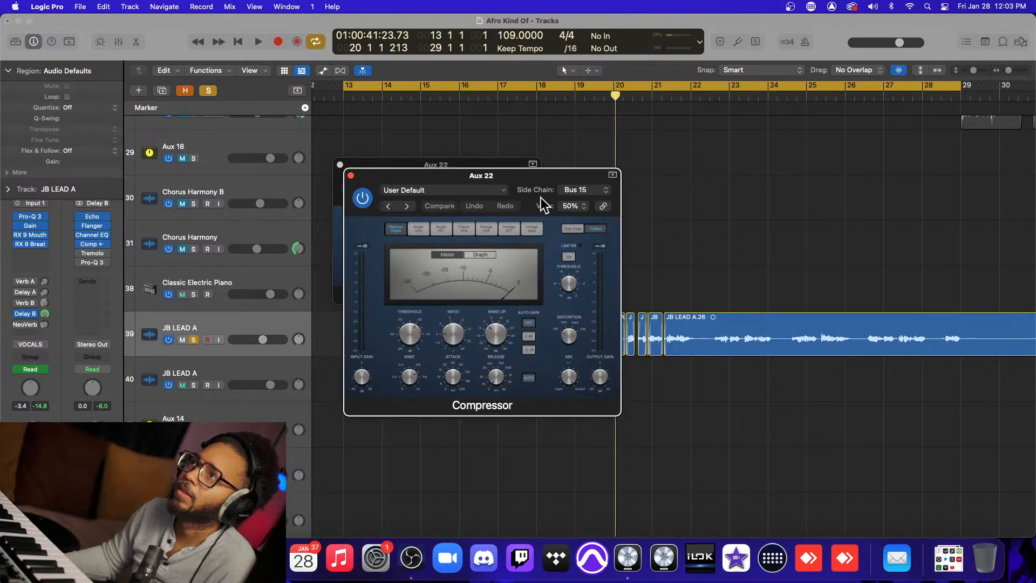
pyautogui.moveTo(526, 180); pyautogui.dragTo(769, 189)
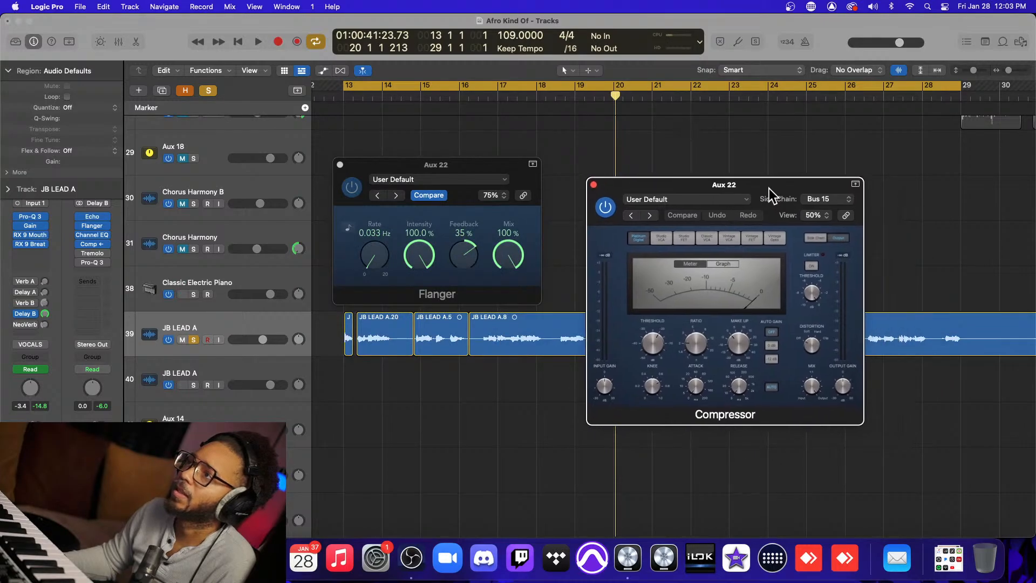
pyautogui.click(594, 186)
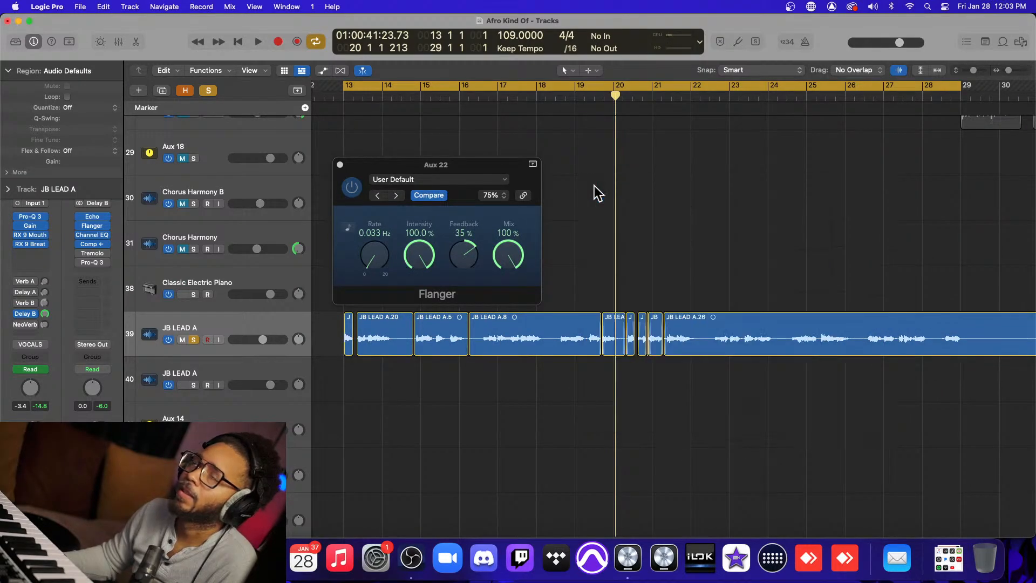
# Inspect Delay B's Tremolo, restore its bypassed effects and JB LEAD A's bypassed sends, and unsolo the vocal with the plug-in windows closed.
pyautogui.click(95, 253)
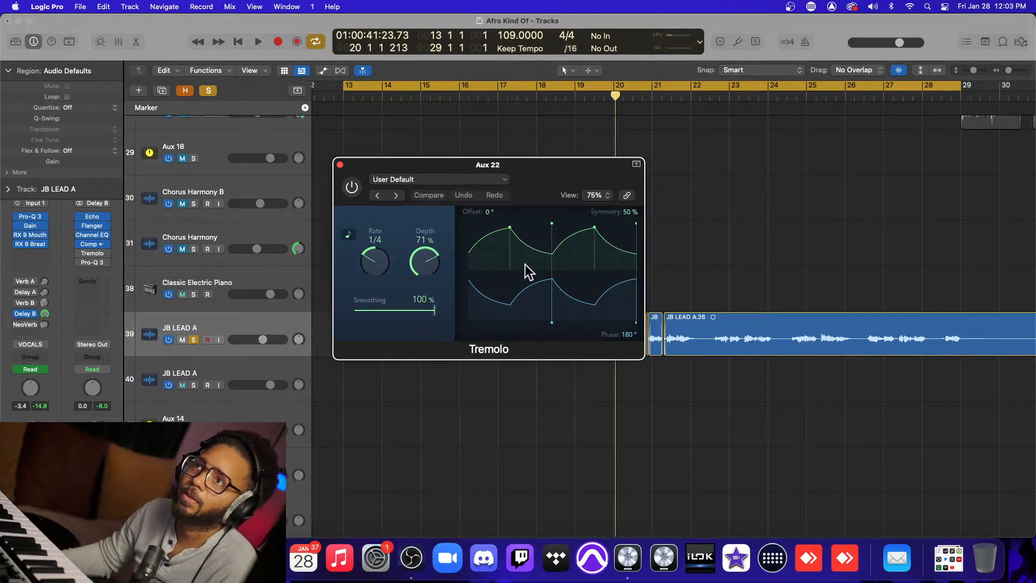
pyautogui.click(80, 262)
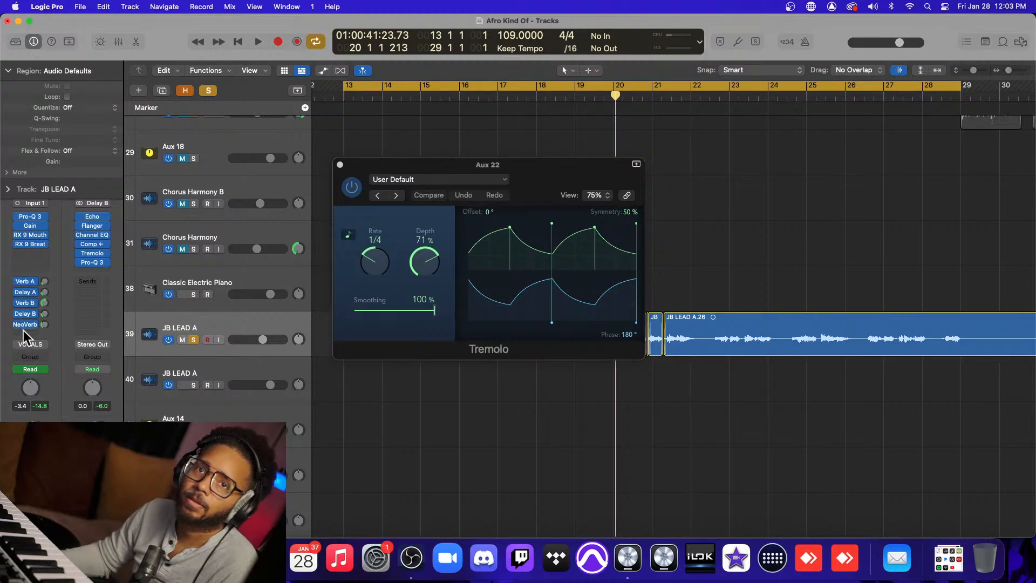
pyautogui.click(340, 165)
pyautogui.click(340, 164)
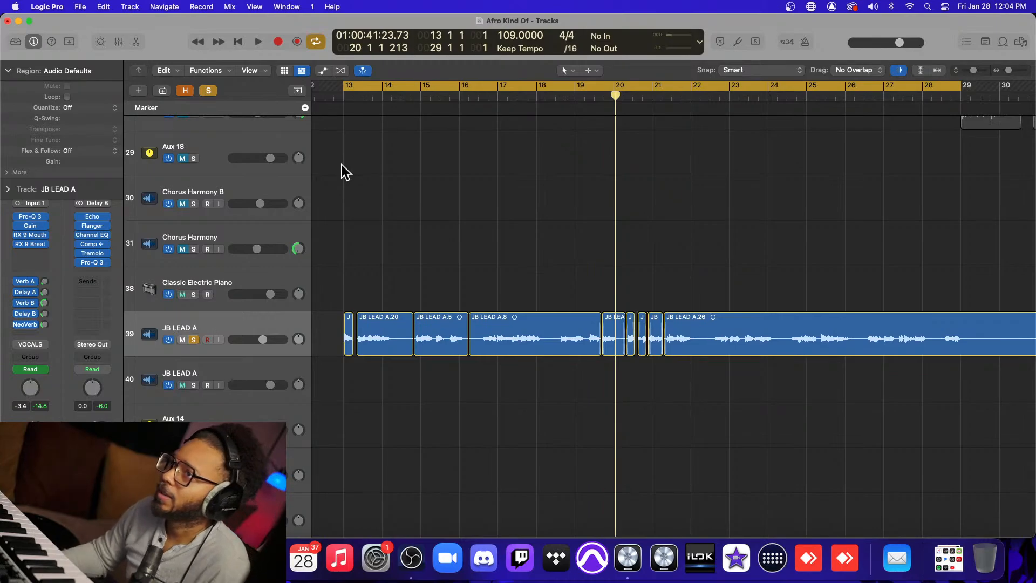
pyautogui.click(194, 340)
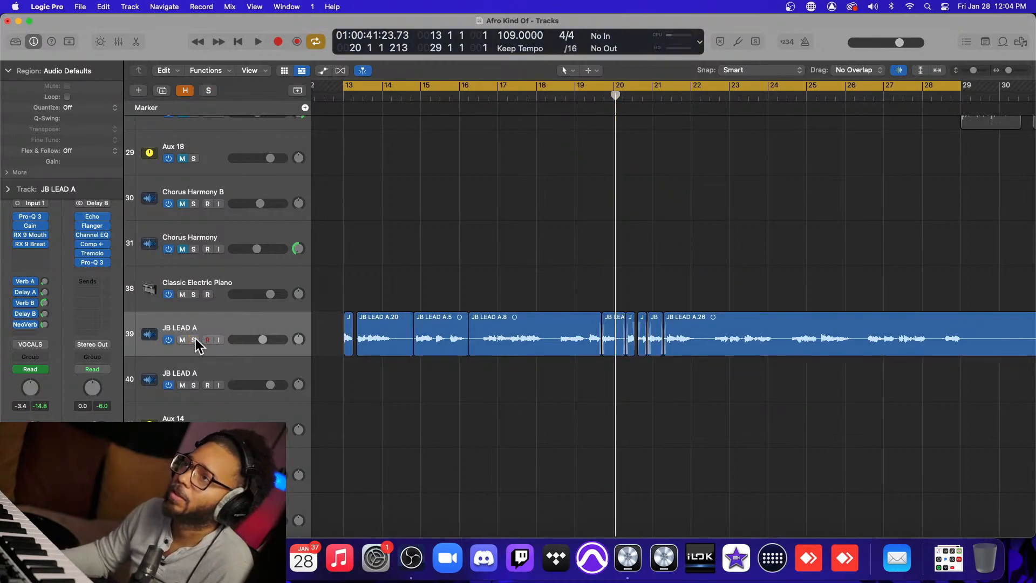
# Look over the arrangement's tracks, from 2 FER 109 BPM through the basses, synths and drums to the JB LEAD A vocals.
pyautogui.scroll(5, 447, 297)
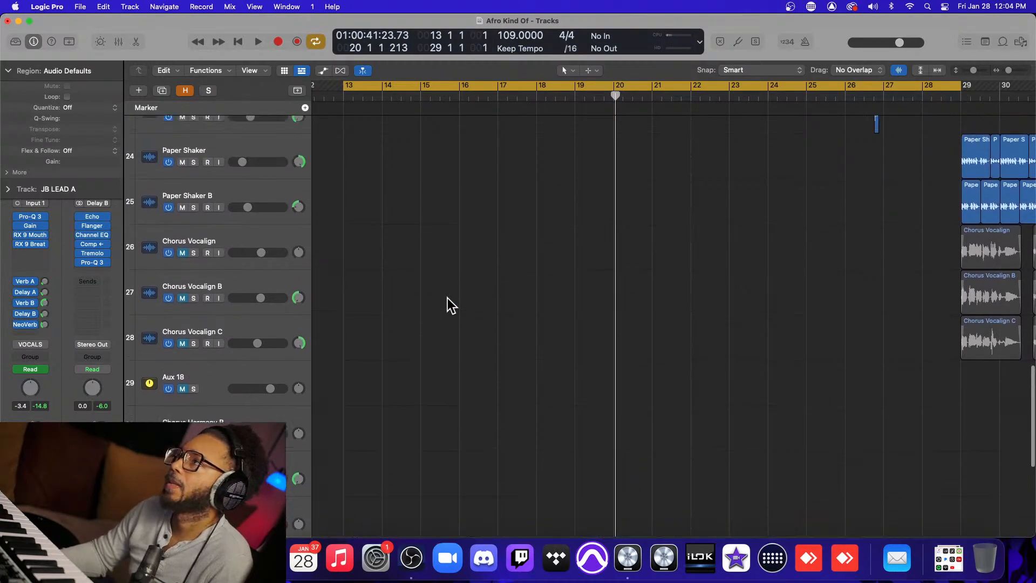
pyautogui.scroll(15, 448, 298)
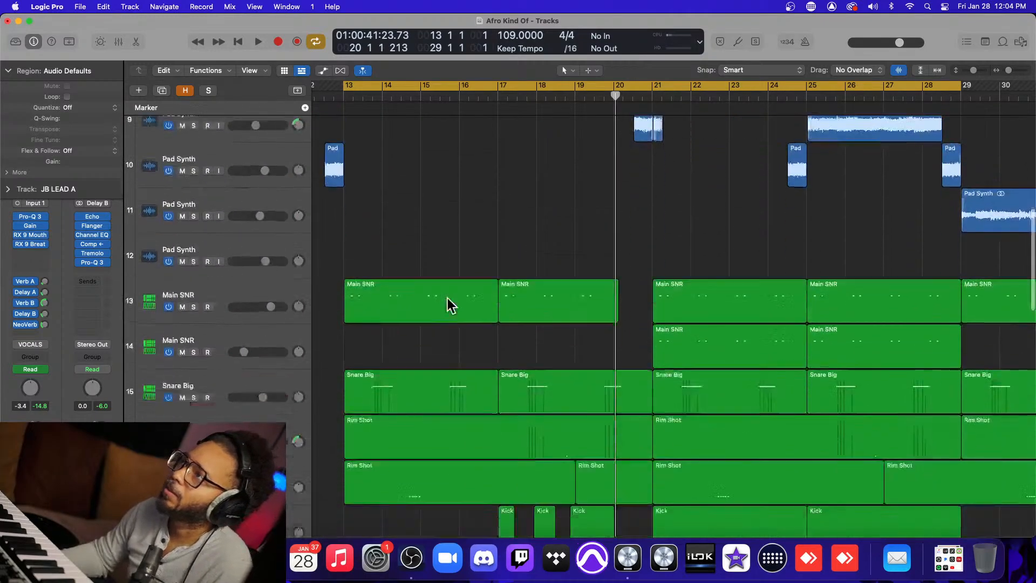
pyautogui.scroll(8, 448, 305)
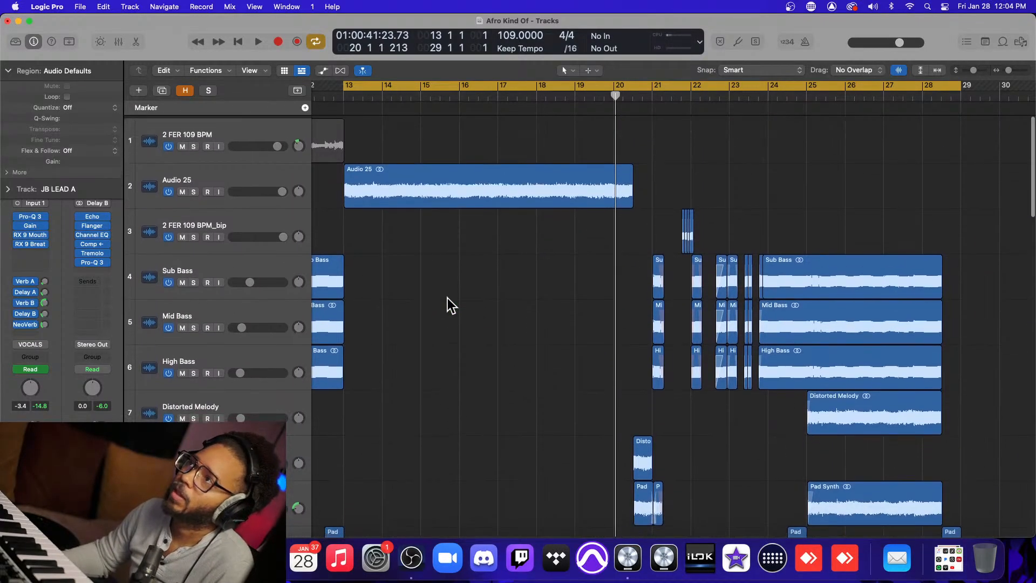
pyautogui.scroll(-20, 448, 305)
pyautogui.scroll(12, 448, 305)
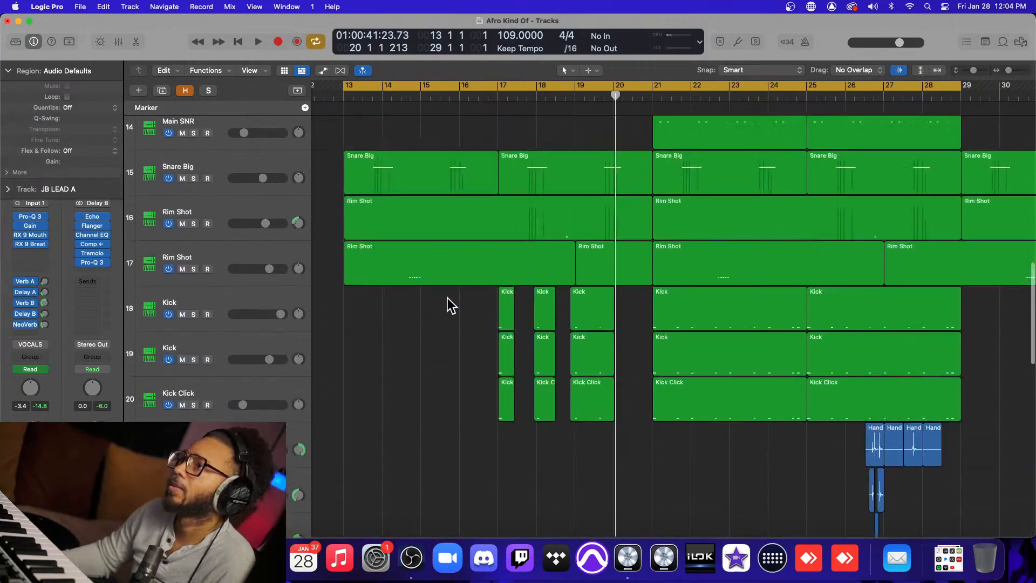
pyautogui.scroll(12, 447, 298)
pyautogui.scroll(-20, 448, 298)
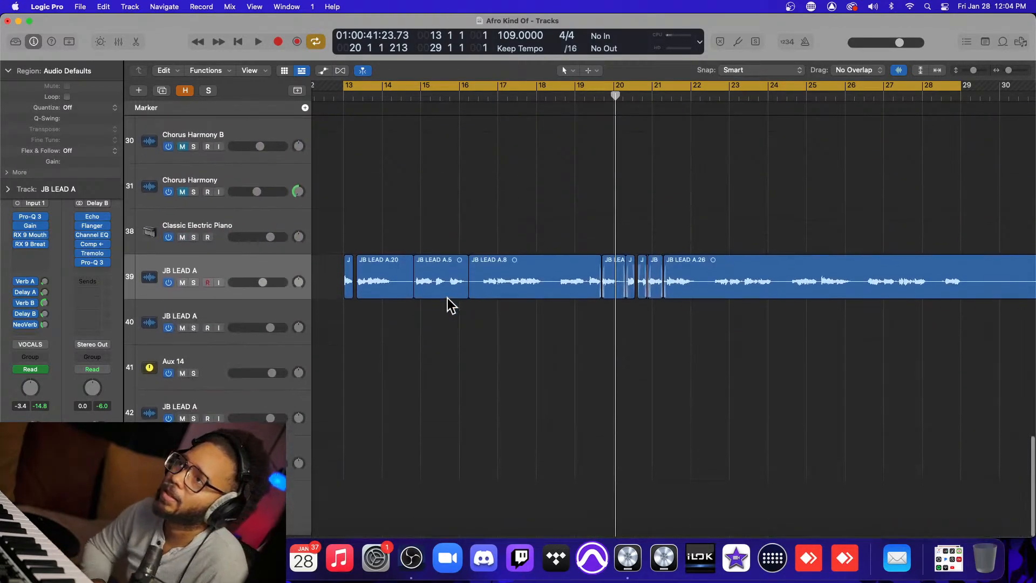
pyautogui.scroll(15, 448, 305)
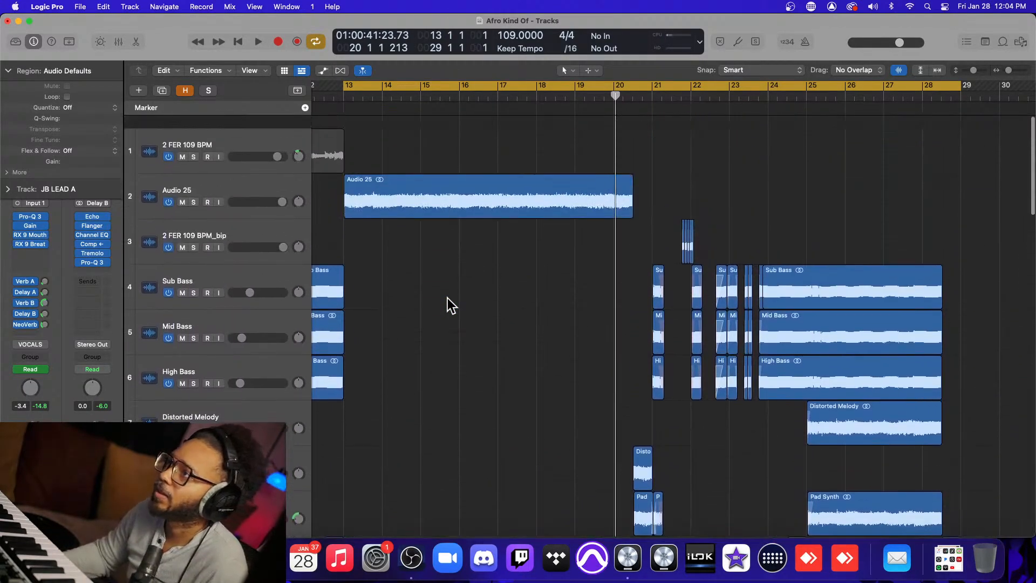
pyautogui.scroll(-20, 448, 298)
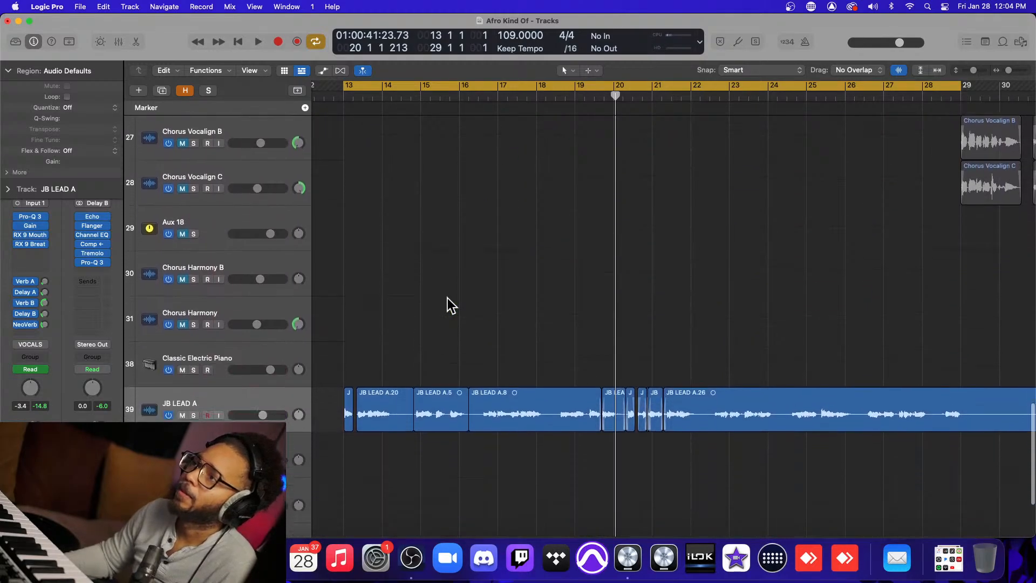
pyautogui.scroll(-3, 448, 298)
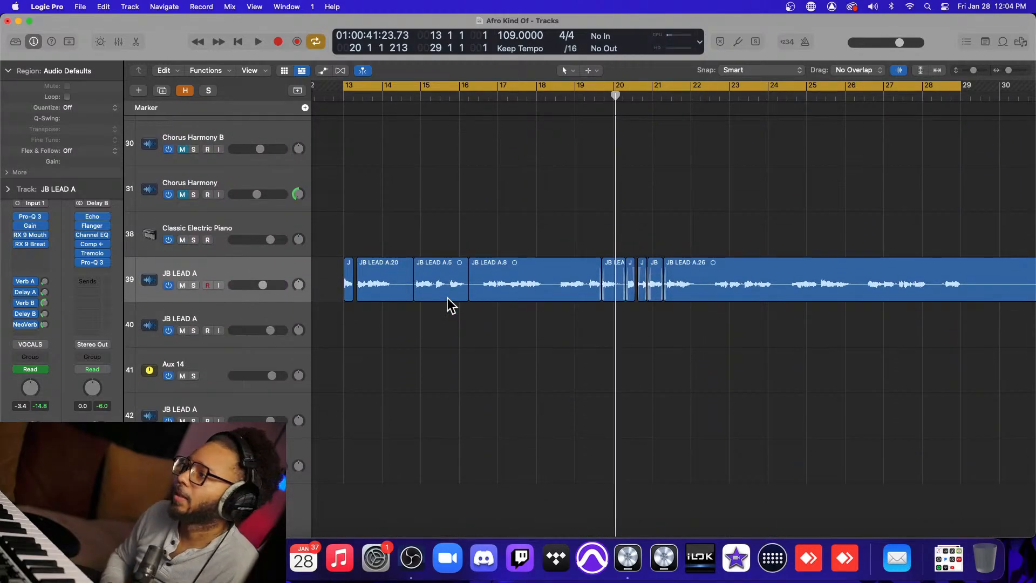